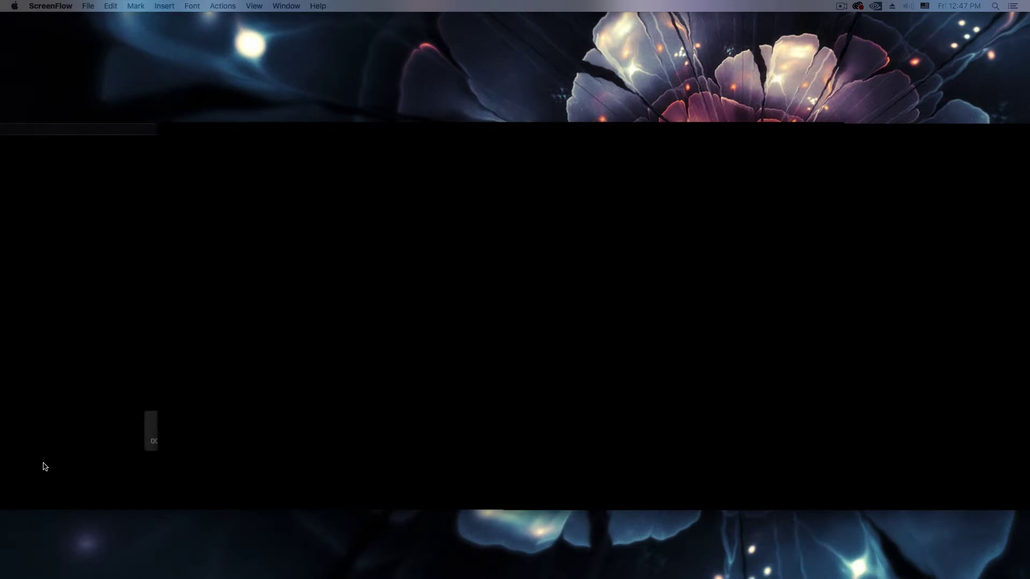
Look over the text reveal tutorial page on nerastudio.com and its YouTube video in Safari, then minimize the browser window.
mouse_move(548, 577)
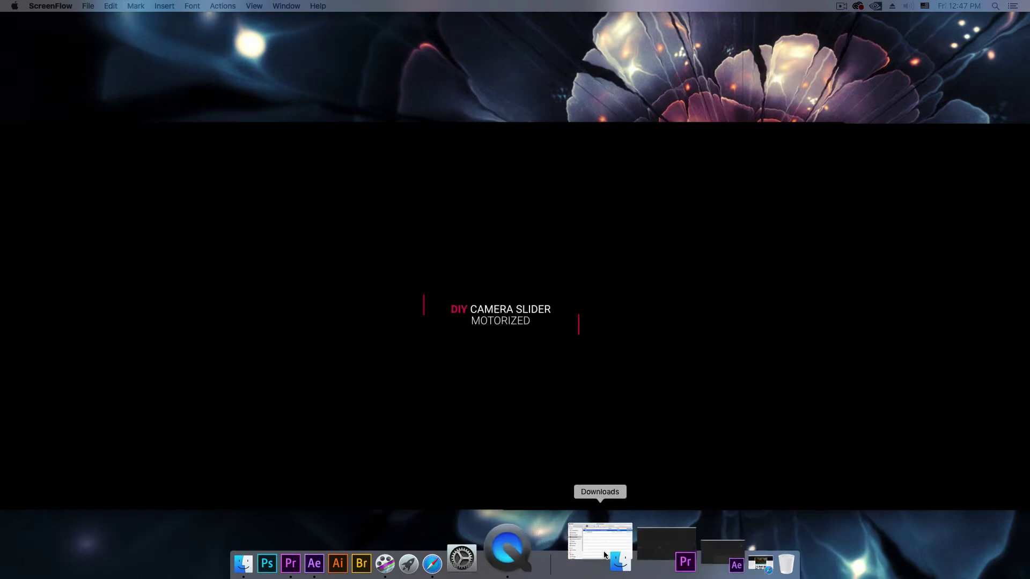
click(716, 544)
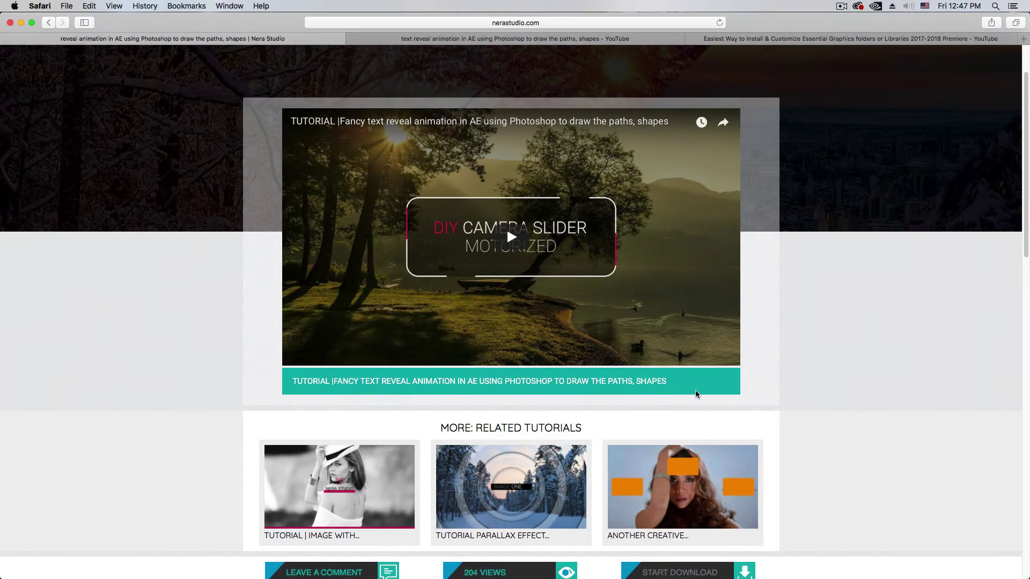
scroll(802, 367, down, 3)
scroll(802, 367, up, 5)
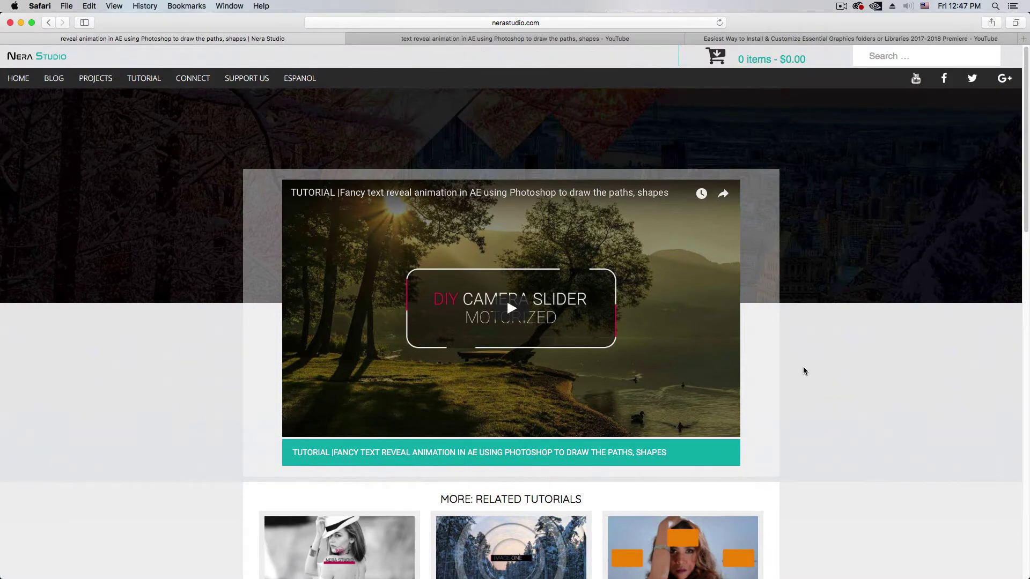
click(464, 40)
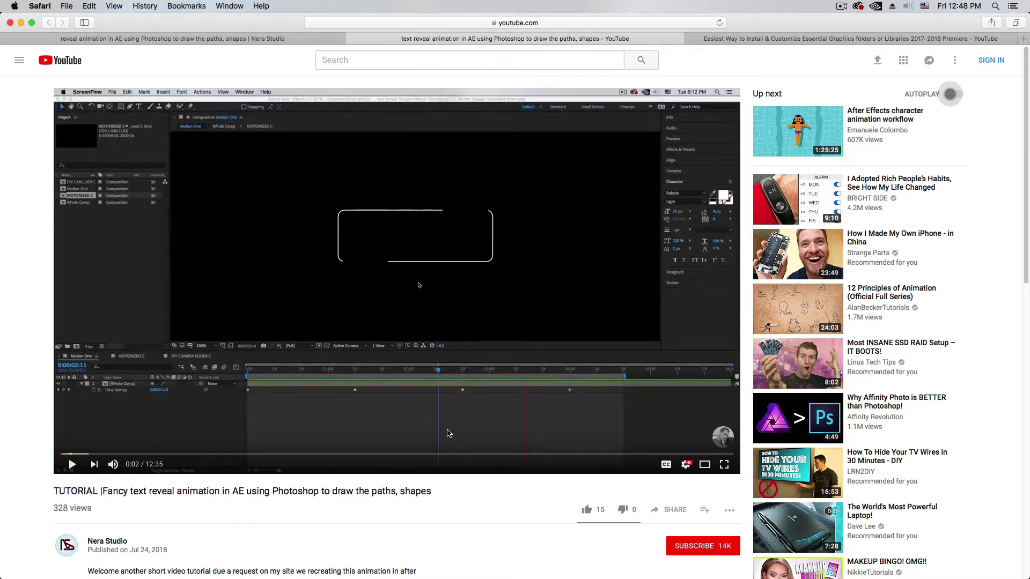
click(21, 23)
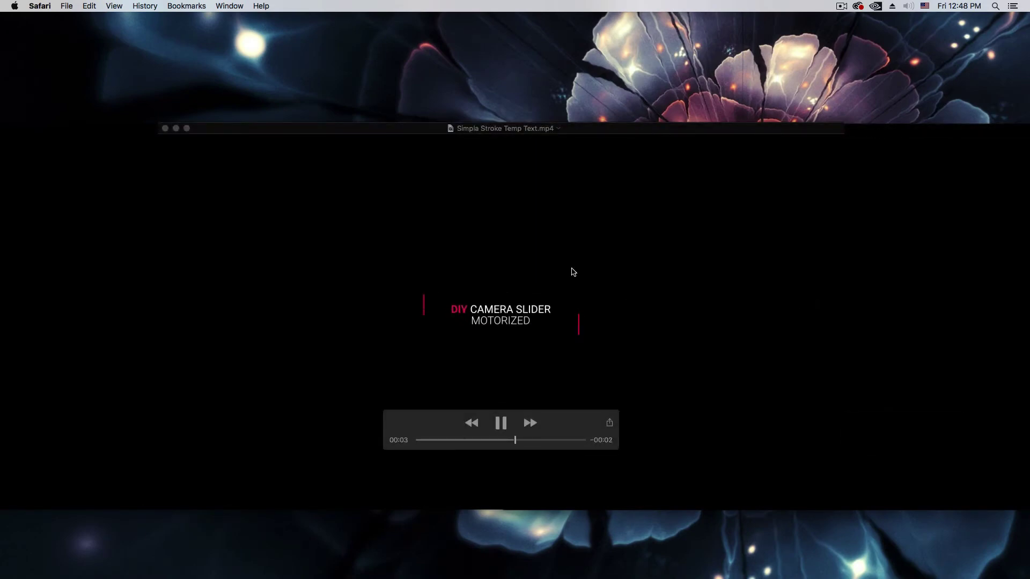
Play the Template One.mp4 preview and the other template preview videos in QuickTime Player.
click(439, 266)
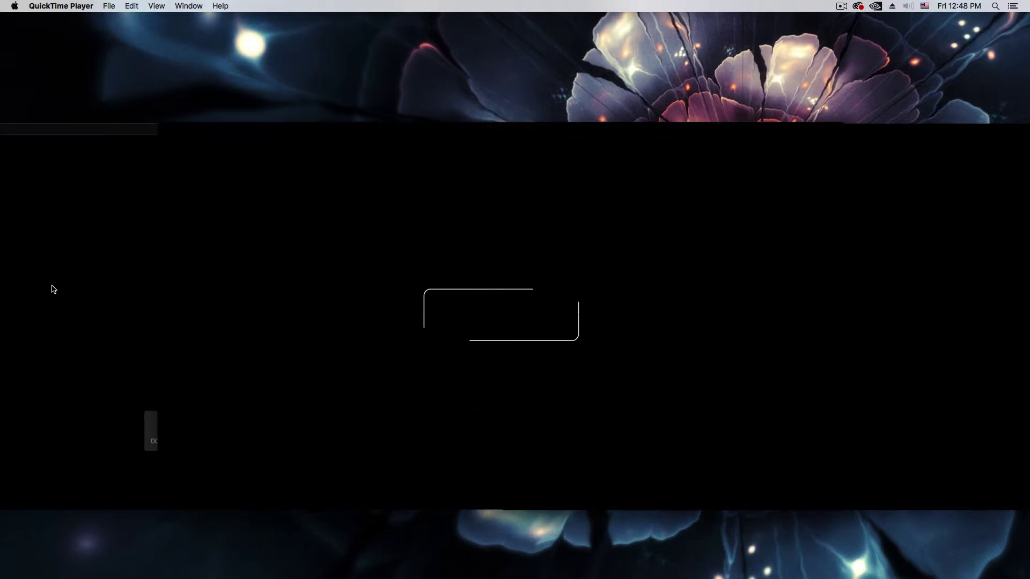
click(846, 425)
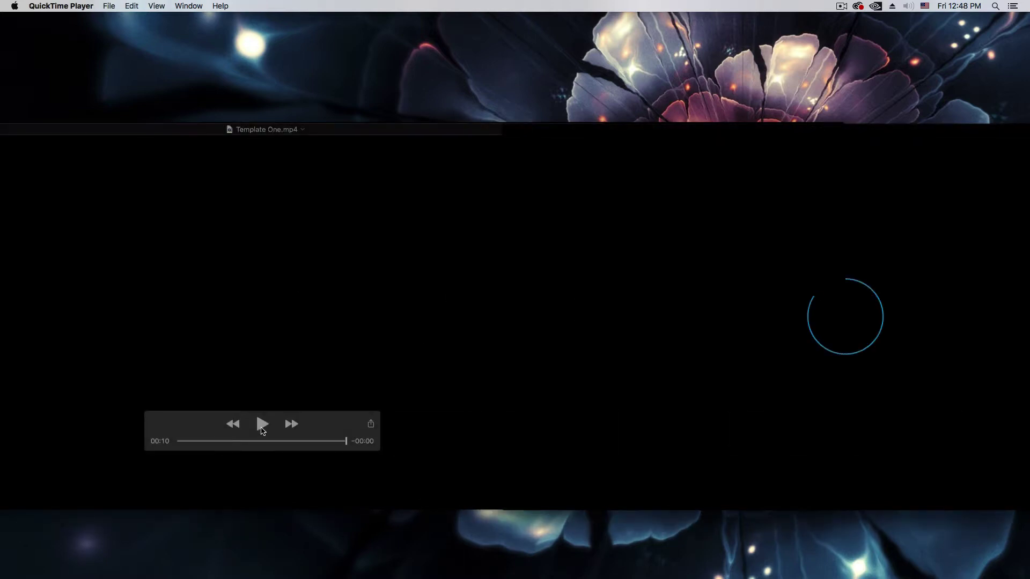
click(261, 424)
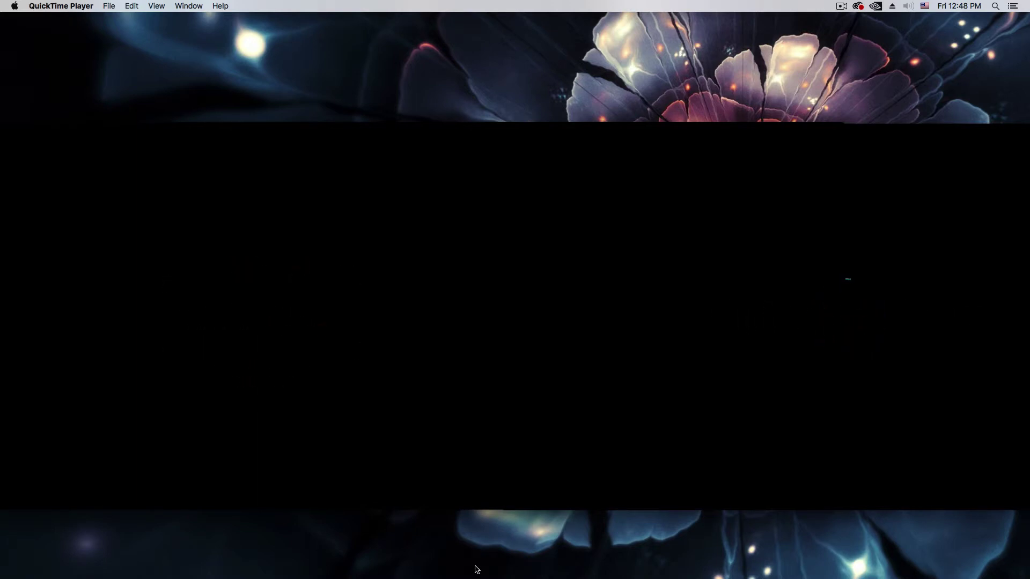
Open "[AE] Motion Shapes Templates down.aep" from the Text Reveal Shapes Motion Templates folder in Downloads and bring up After Effects.
mouse_move(488, 575)
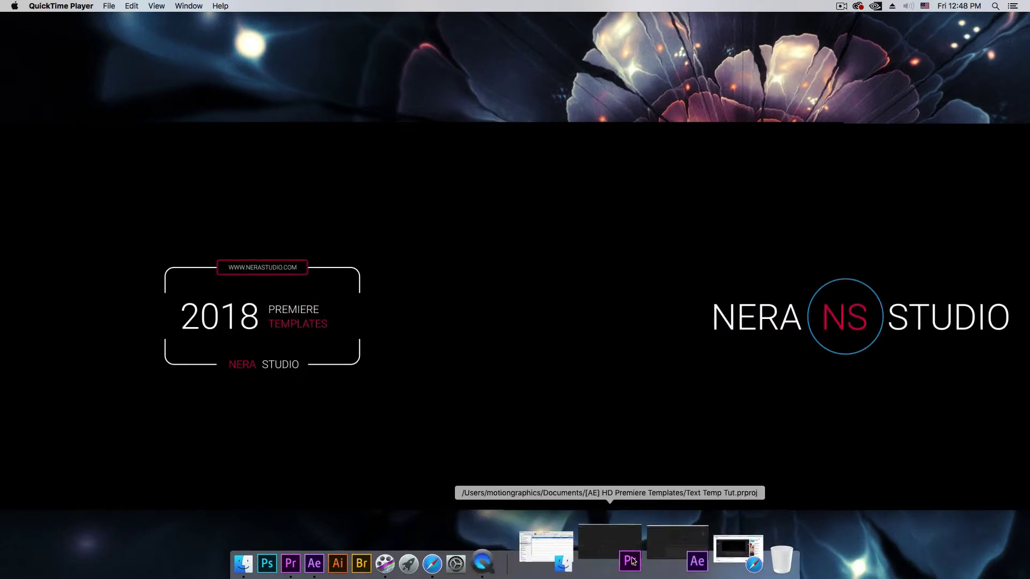
click(593, 552)
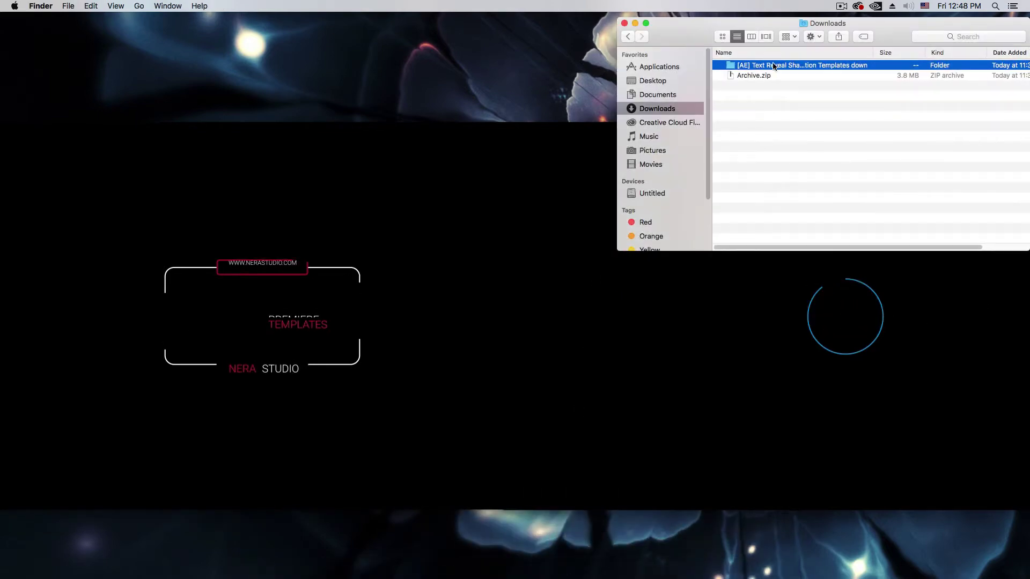
double_click(733, 66)
click(799, 76)
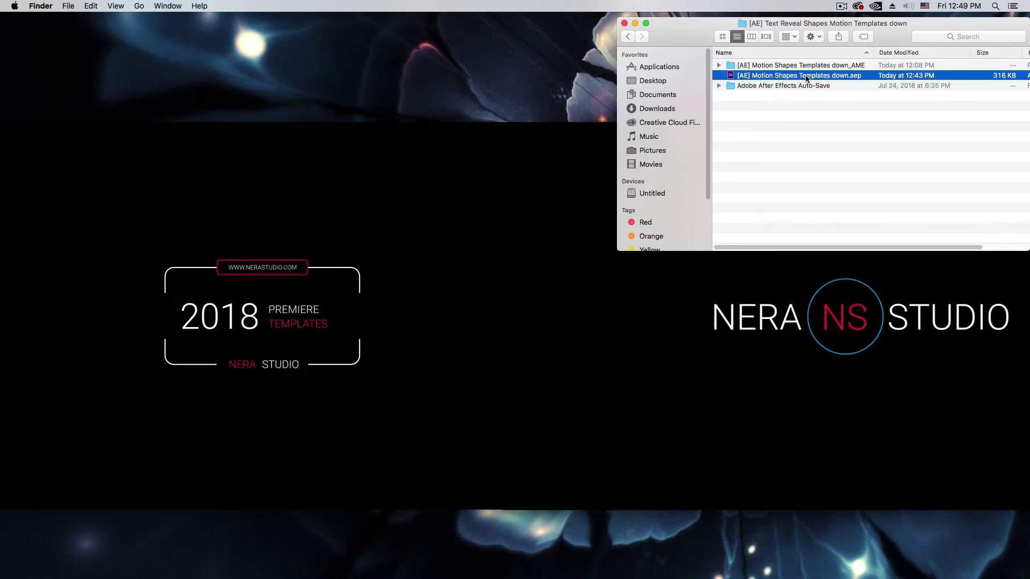
double_click(806, 76)
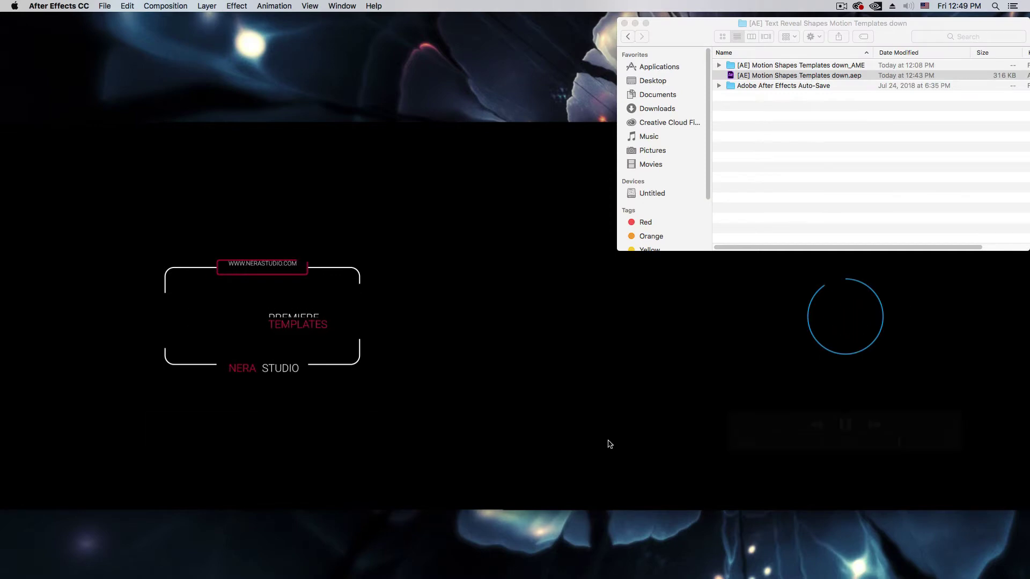
mouse_move(613, 573)
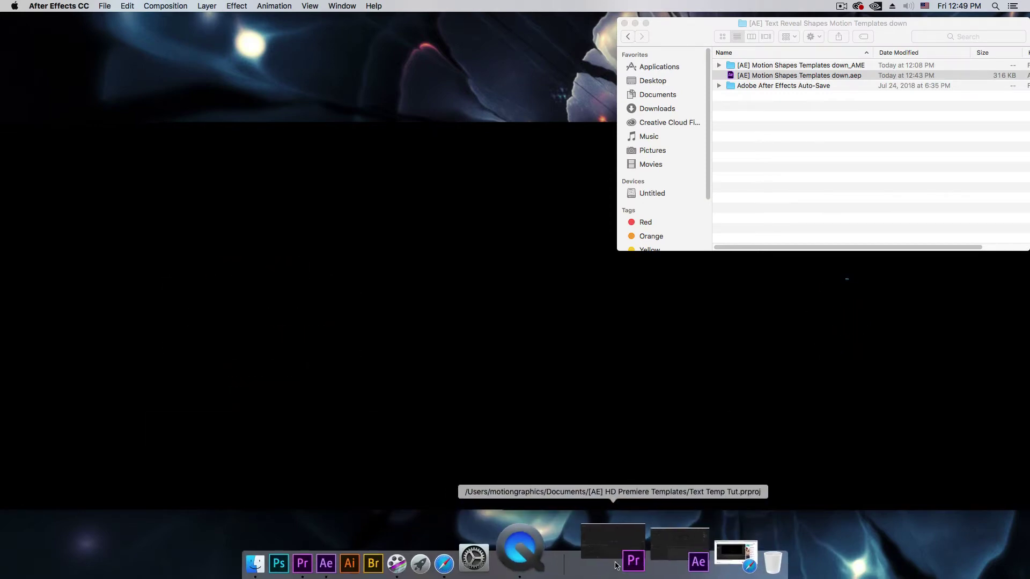
click(679, 549)
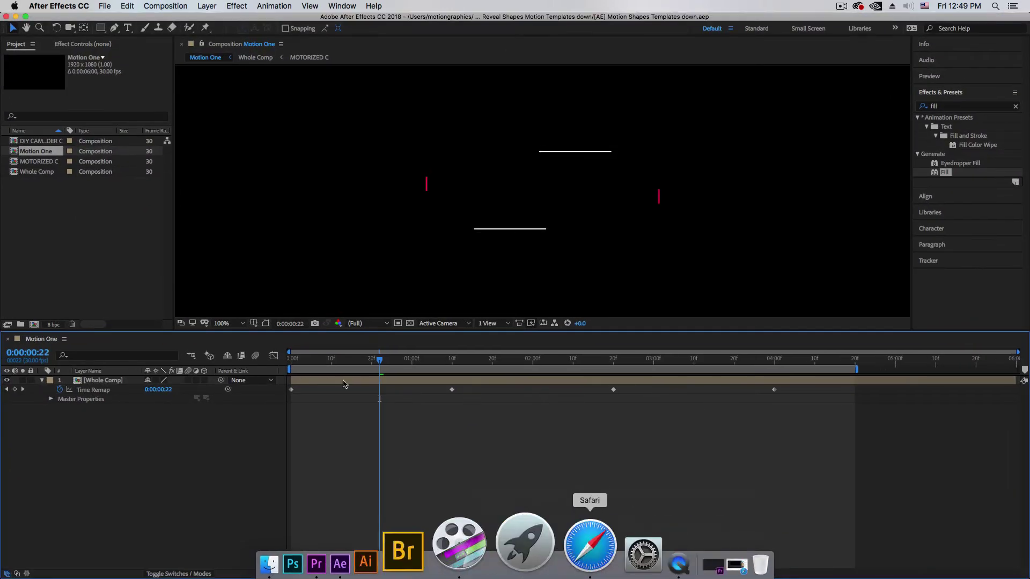
Scrub the Motion One animation to 0:00:02:04 and open the Motion One composition from the project.
drag(376, 366, 543, 377)
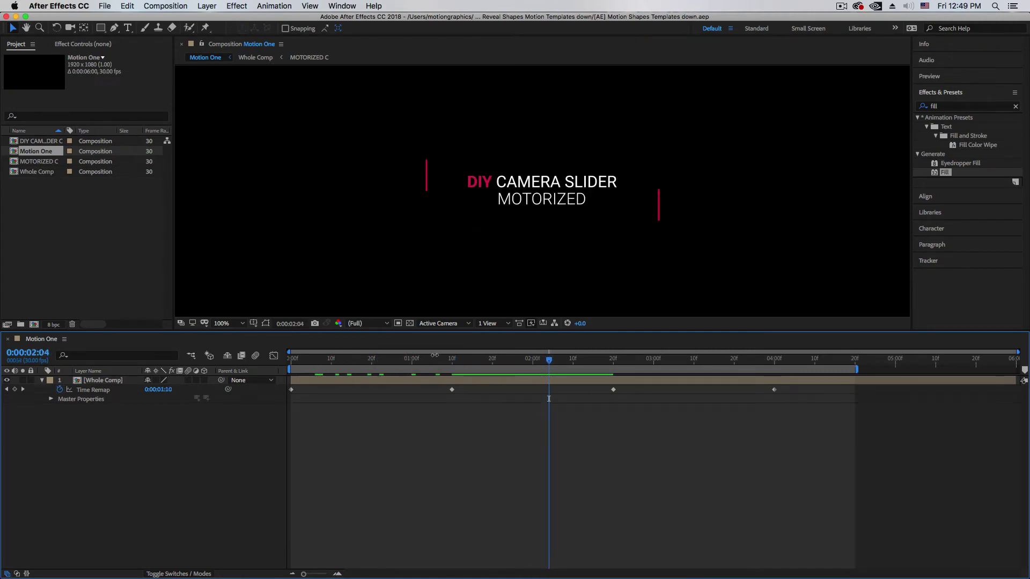
click(123, 261)
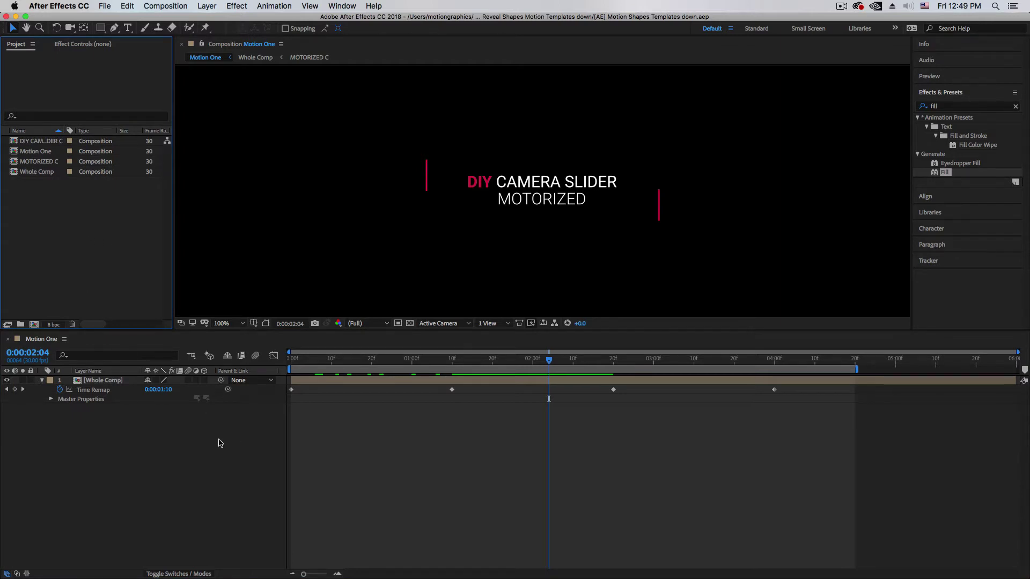
double_click(35, 154)
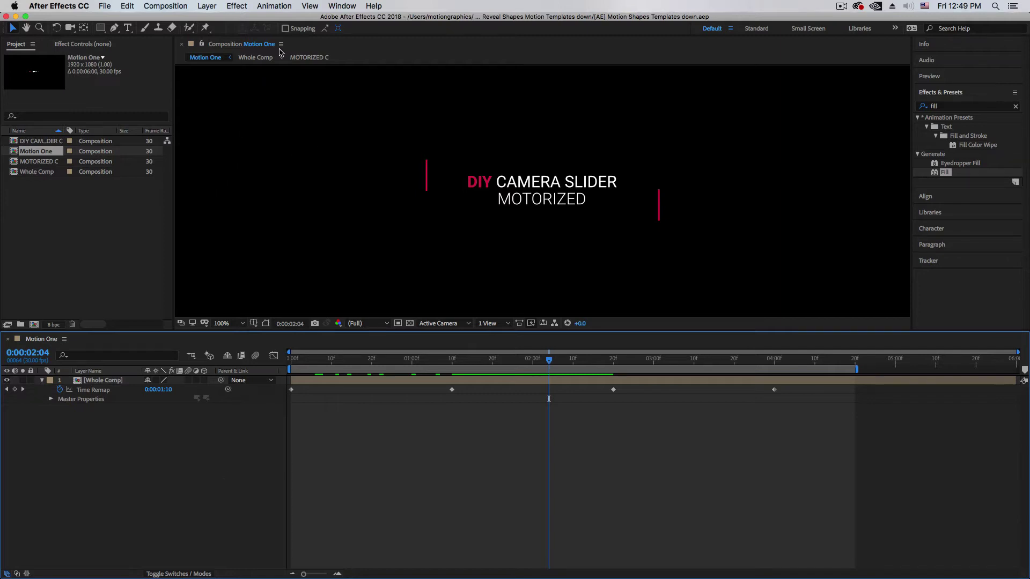
Show the Essential Graphics panel and choose Motion One as the template's master composition.
click(342, 6)
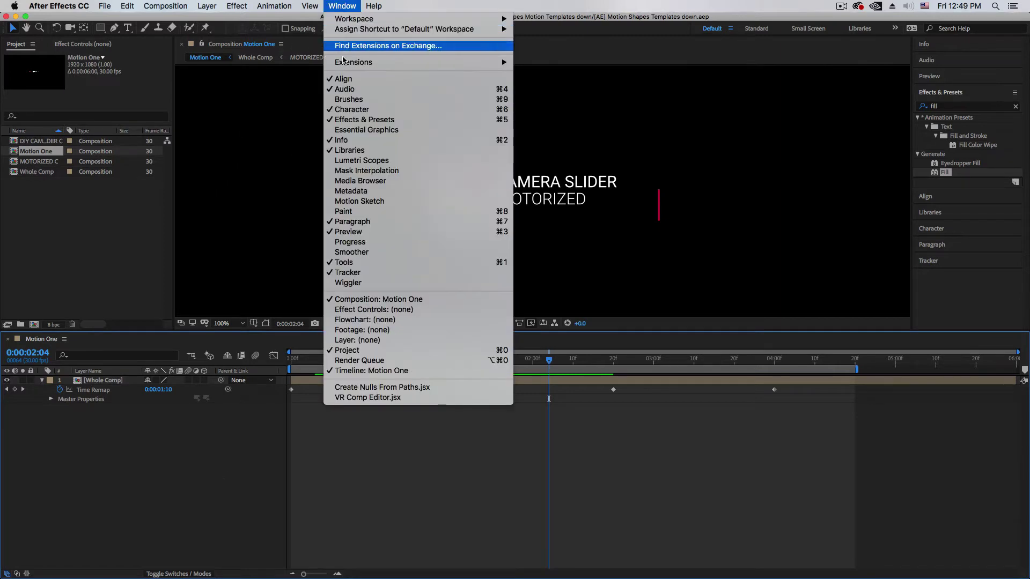
click(376, 130)
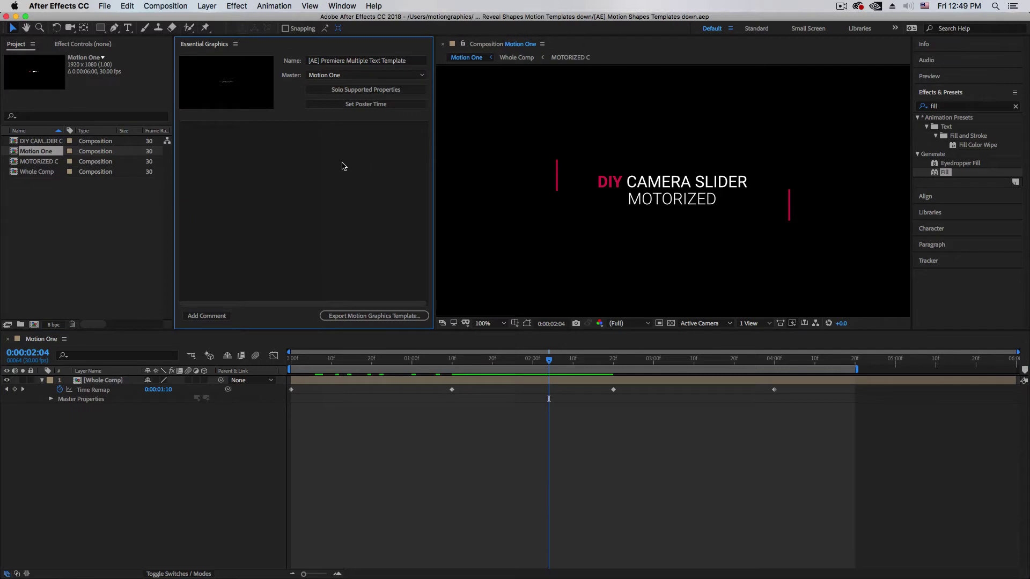
click(346, 62)
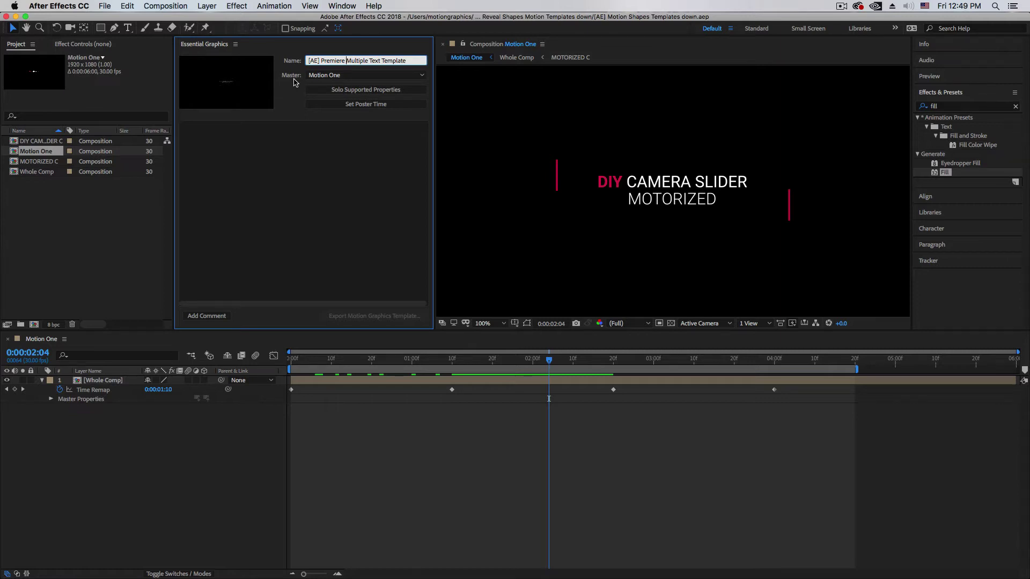
click(359, 78)
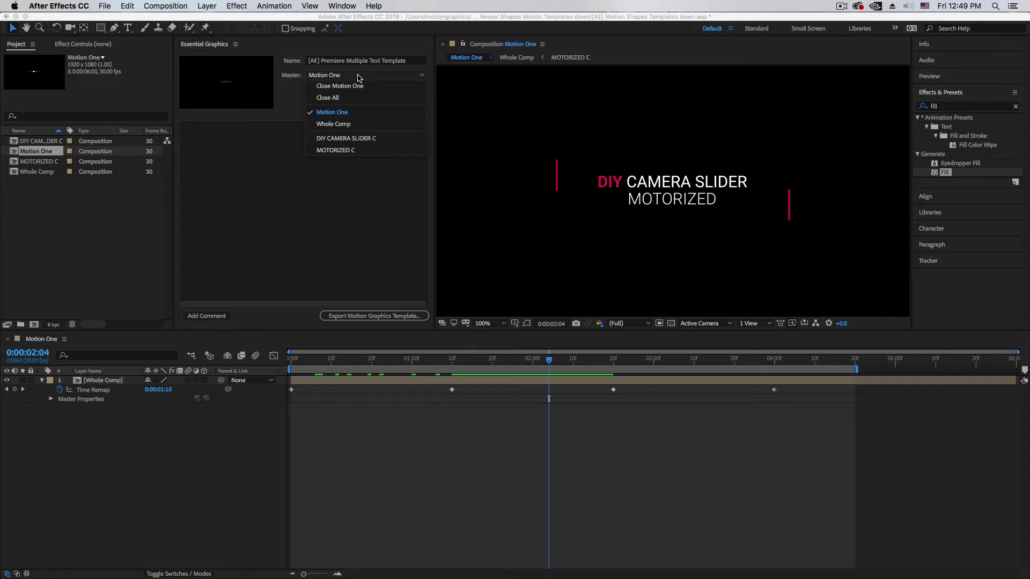
click(350, 117)
Set the Motion One template's poster time to the current frame at 0:00:02:04.
click(32, 154)
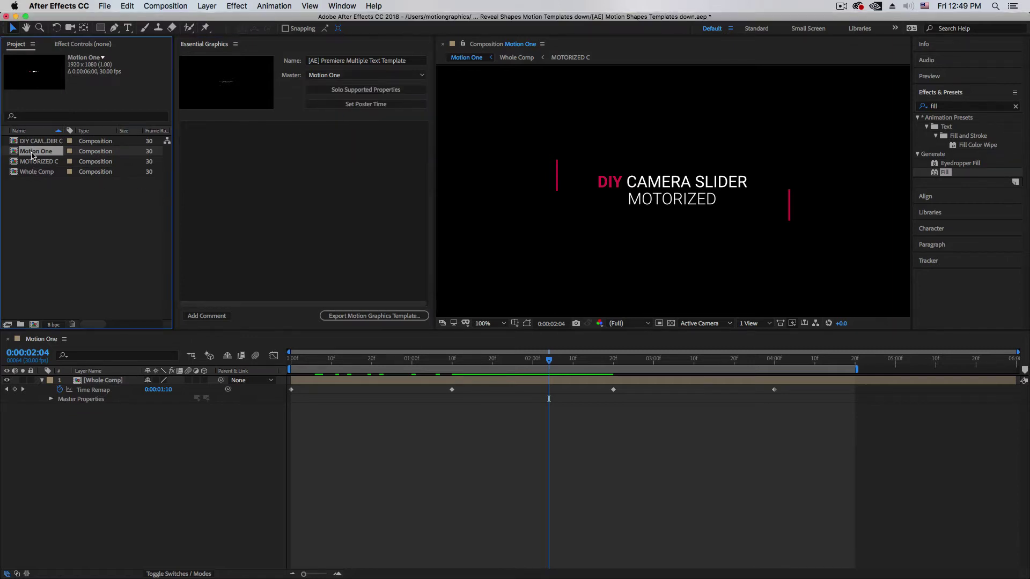
click(224, 159)
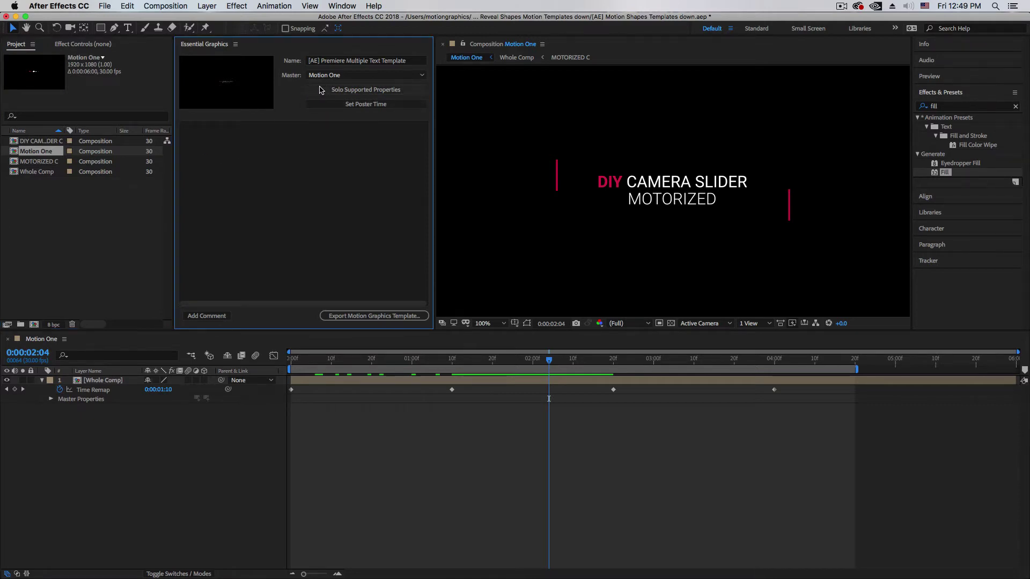
click(358, 103)
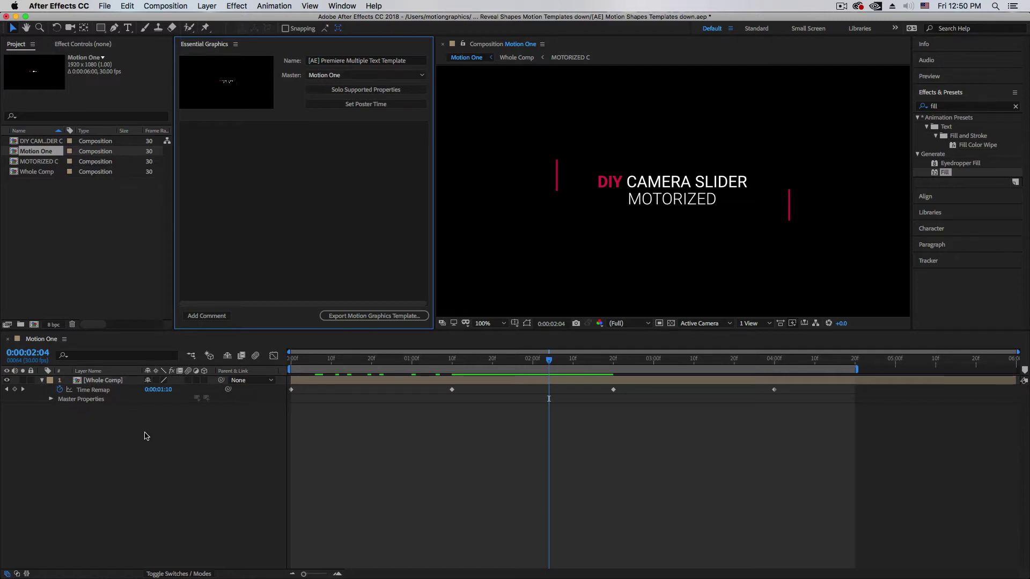
Open the nested Whole Comp, and within it the DIY CAMERA SLIDER C composition.
double_click(110, 381)
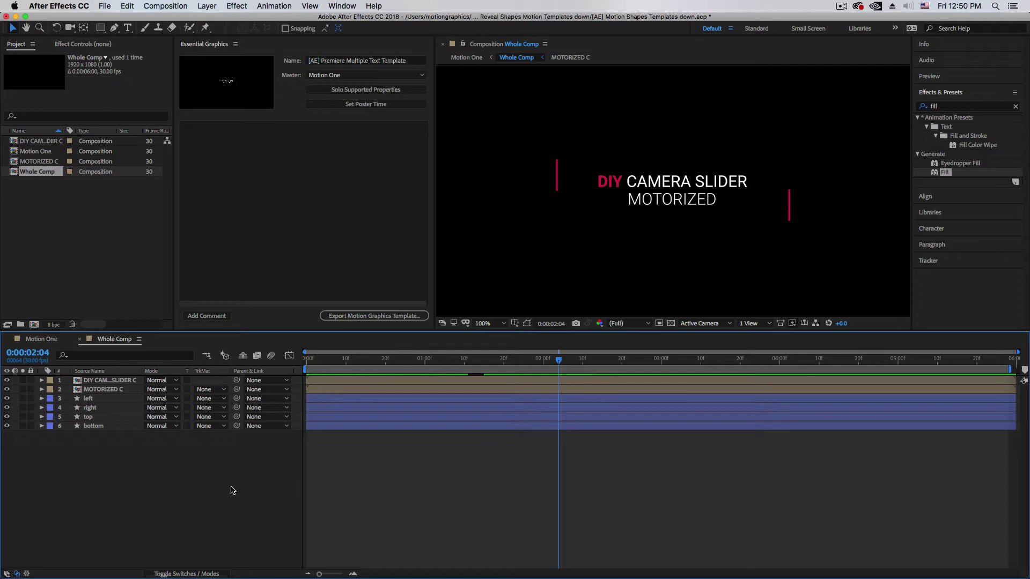
click(257, 248)
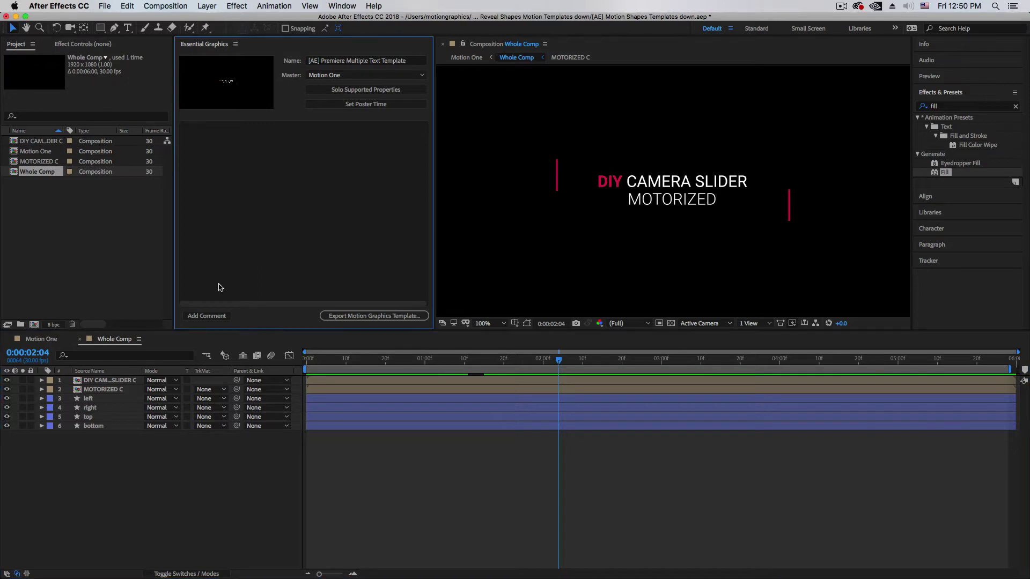
double_click(91, 380)
Apply the Fill effect and the Transform distort effect to the DIY CAMERA SLIDER text layer.
click(118, 381)
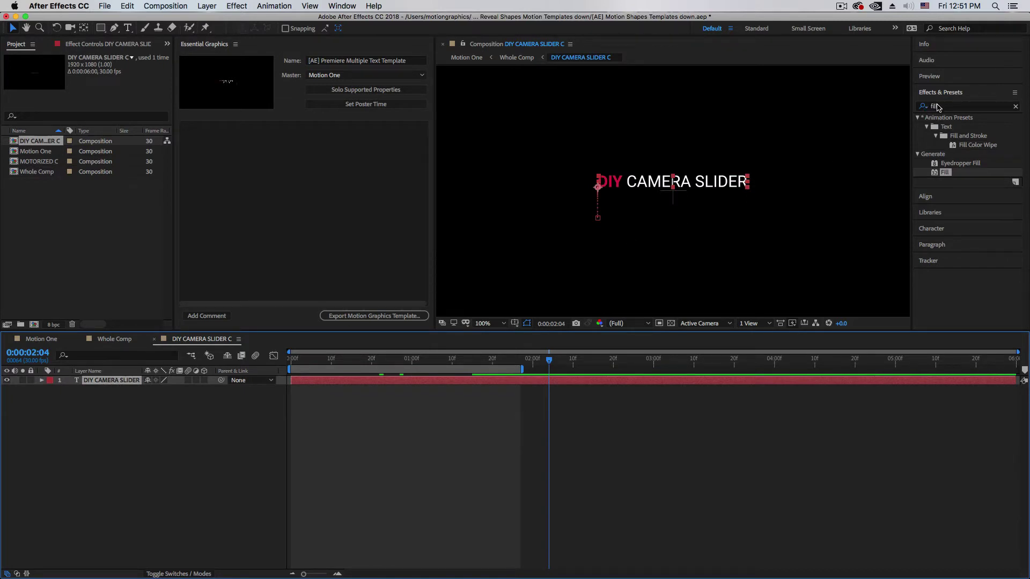
double_click(943, 173)
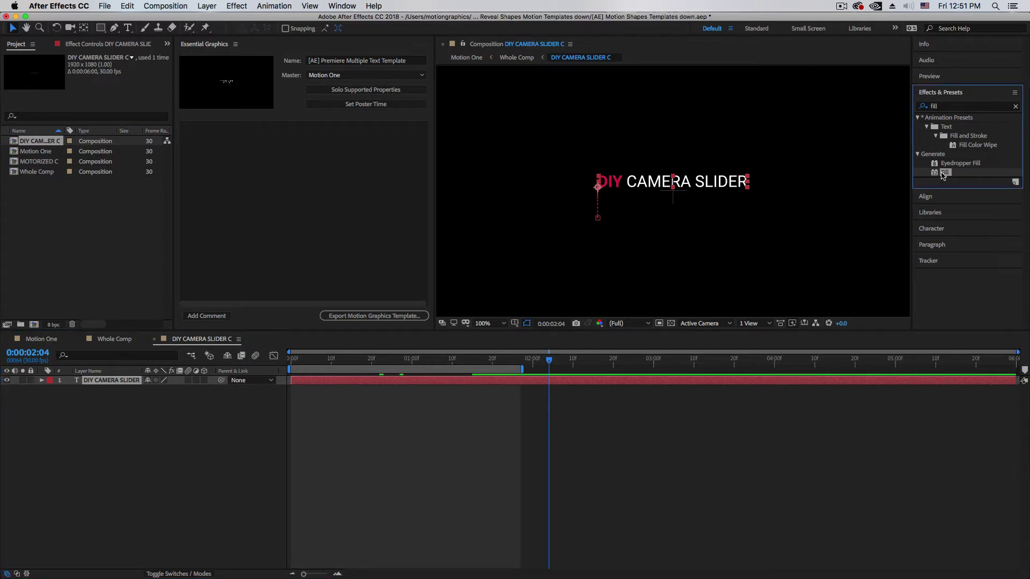
click(963, 109)
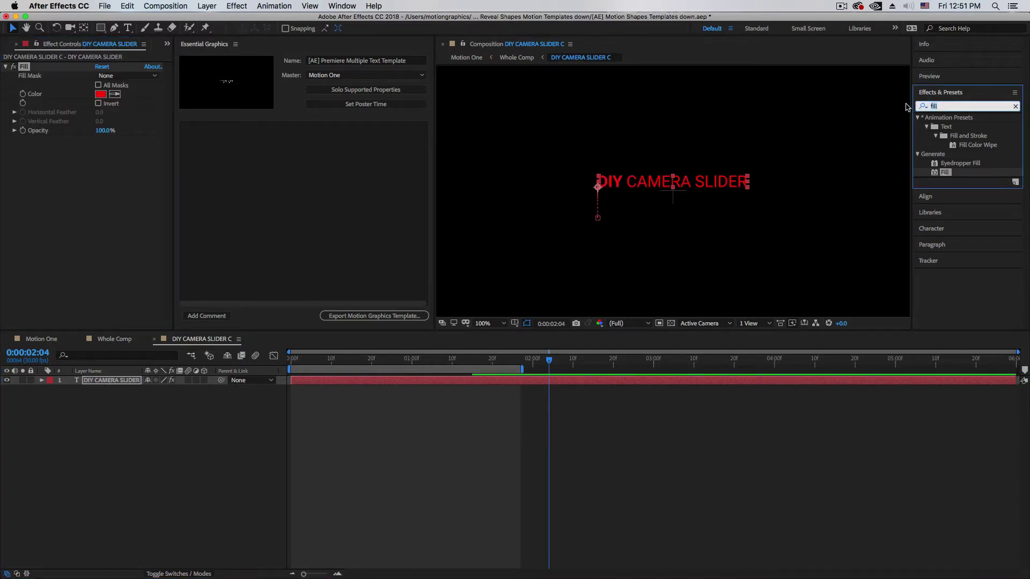
text(trans)
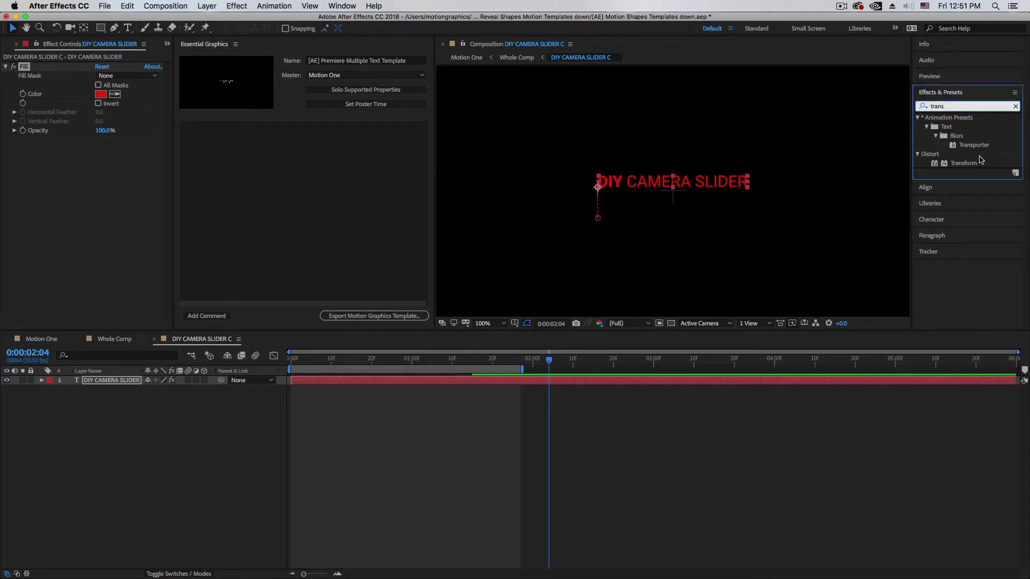
double_click(961, 163)
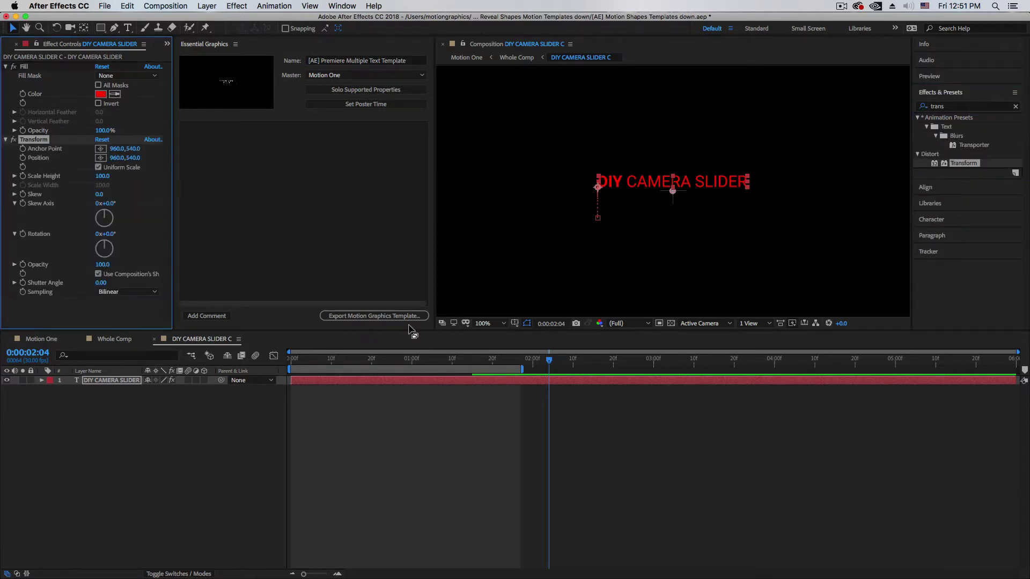
Add the DIY CAMERA SLIDER layer's Source Text property to the Essential Graphics template.
click(41, 381)
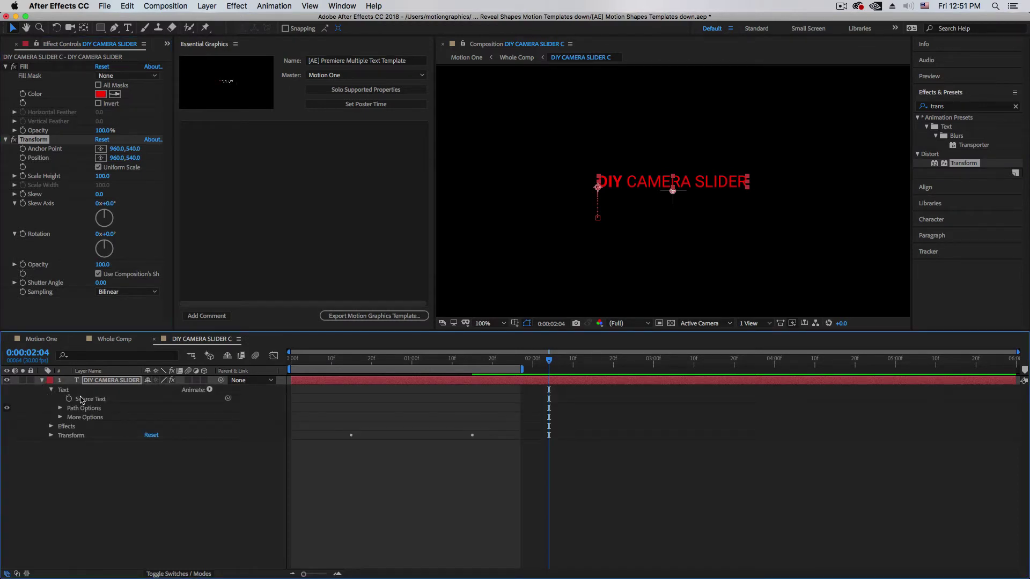
click(85, 400)
drag(86, 401, 288, 184)
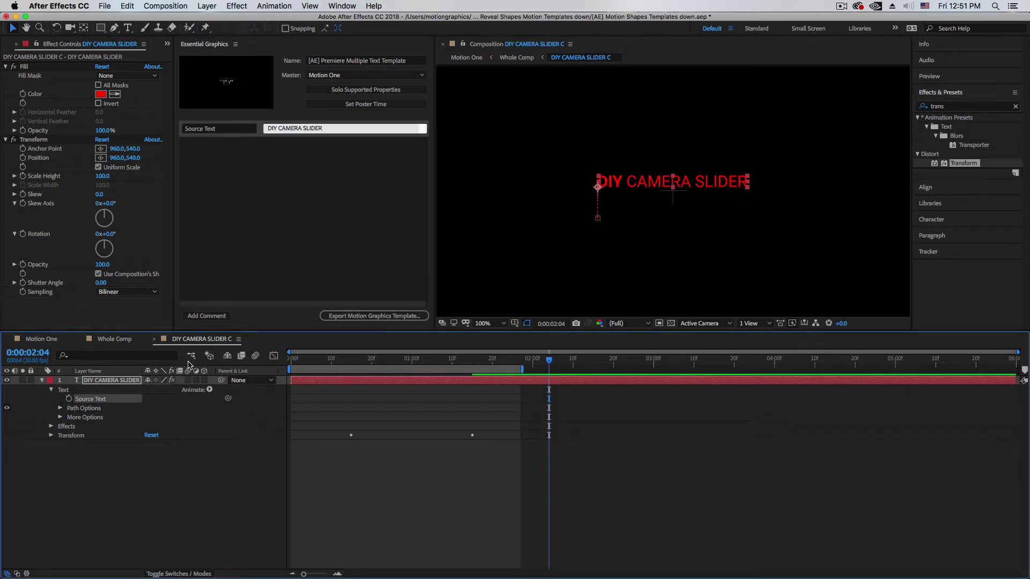
Add the Color and Opacity properties of the DIY CAMERA SLIDER layer's Fill effect to the Essential Graphics template.
click(51, 426)
click(60, 436)
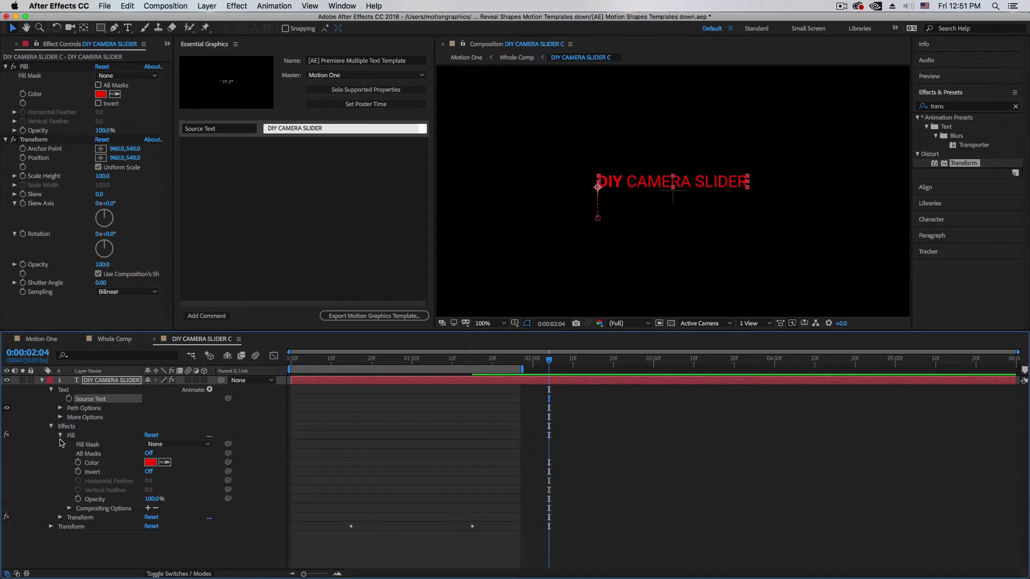
click(89, 464)
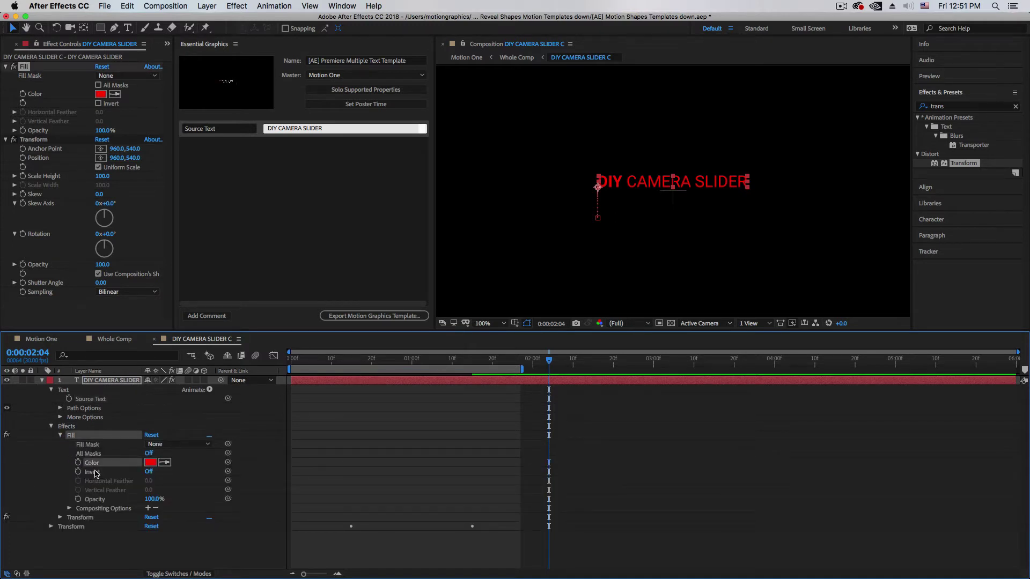
super+click(100, 500)
drag(106, 465, 261, 253)
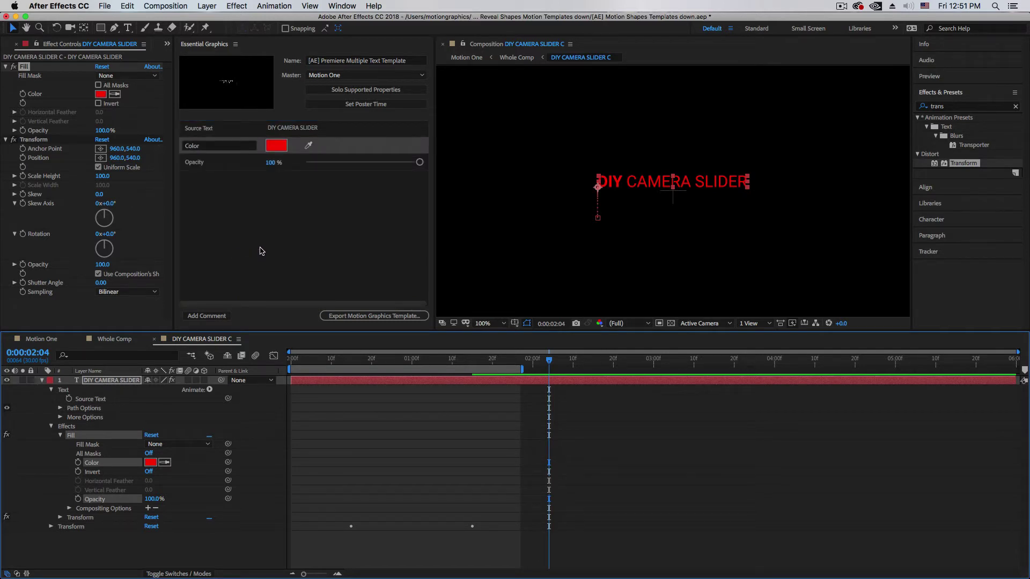
Add the Scale property of the DIY CAMERA SLIDER layer's Transform effect to the Essential Graphics template.
click(60, 435)
click(60, 444)
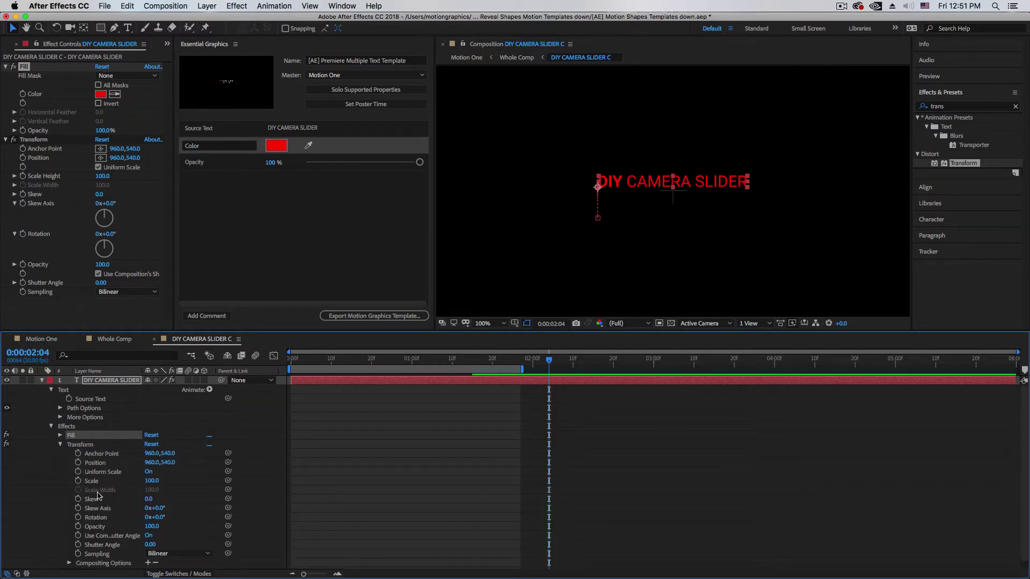
drag(89, 482, 292, 220)
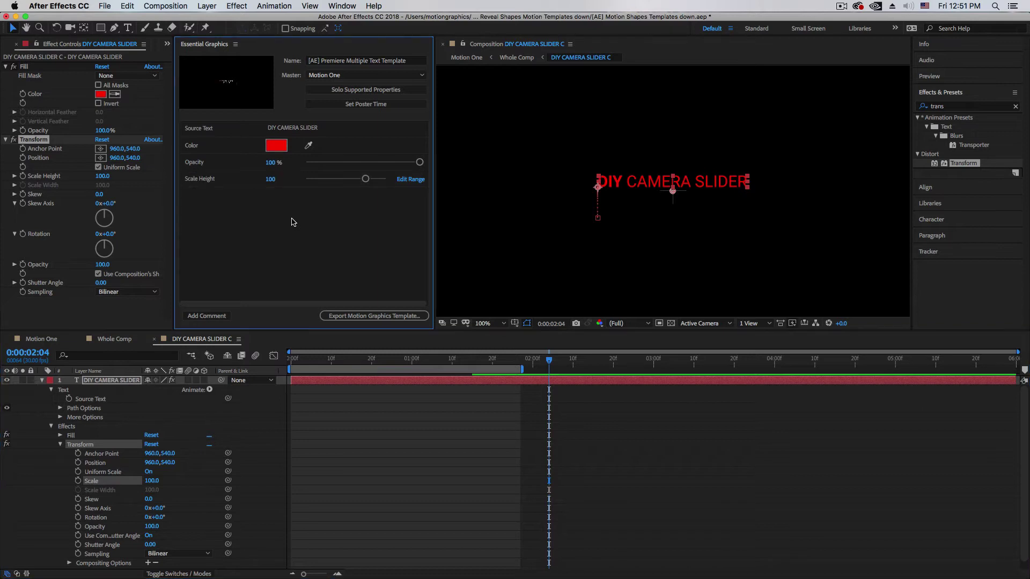
mouse_move(361, 182)
mouse_down()
mouse_move(349, 181)
mouse_move(365, 180)
mouse_up()
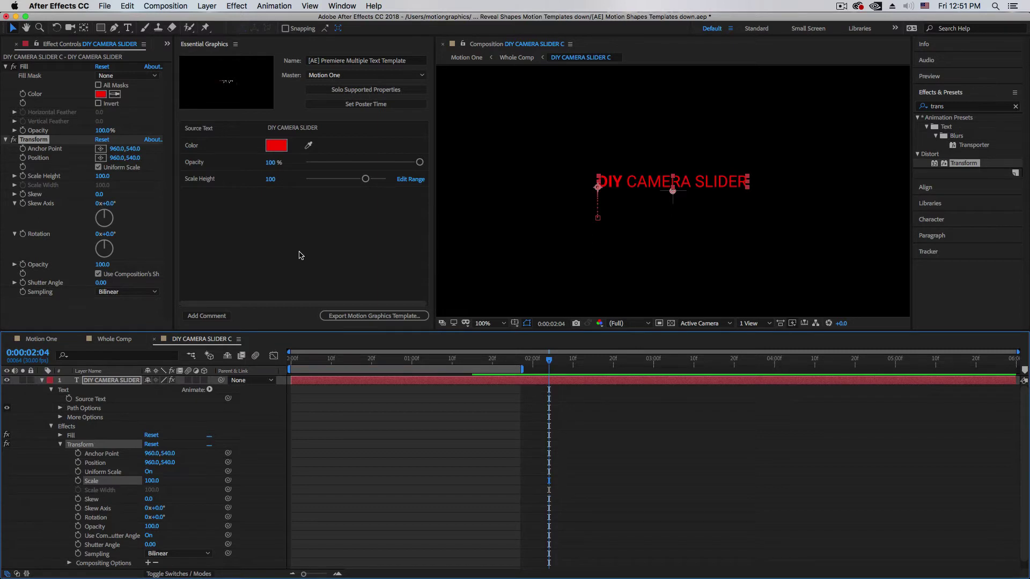
Open the MOTORIZED C composition from Whole Comp and apply the Fill and Transform effects to its MOTORIZED text layer.
click(110, 339)
double_click(101, 390)
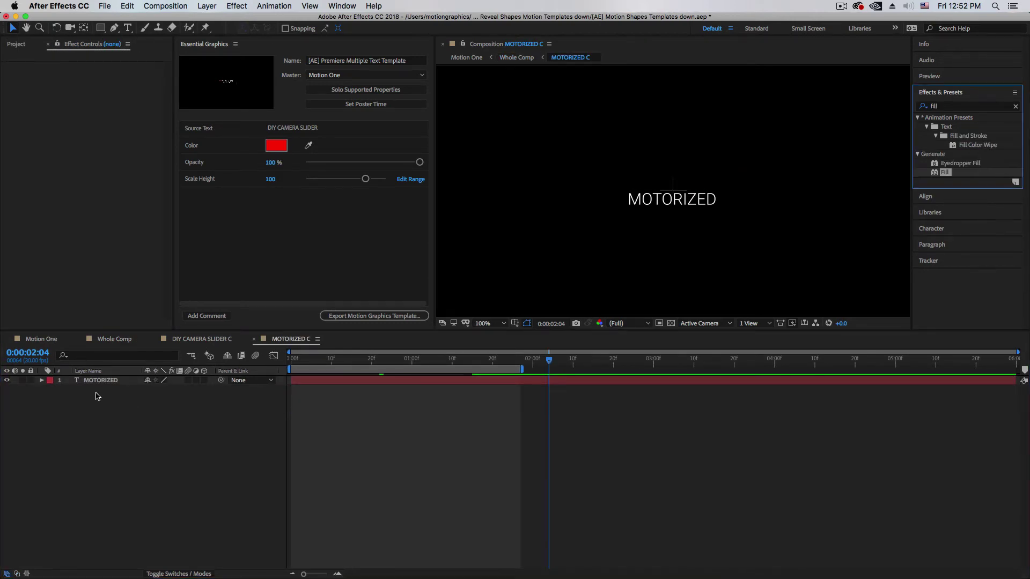
click(102, 381)
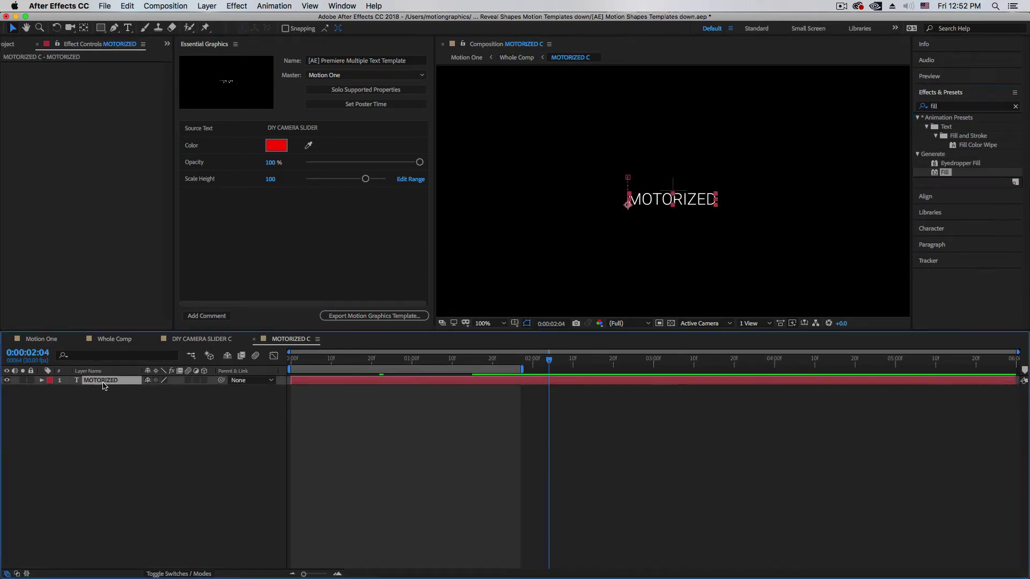
double_click(943, 172)
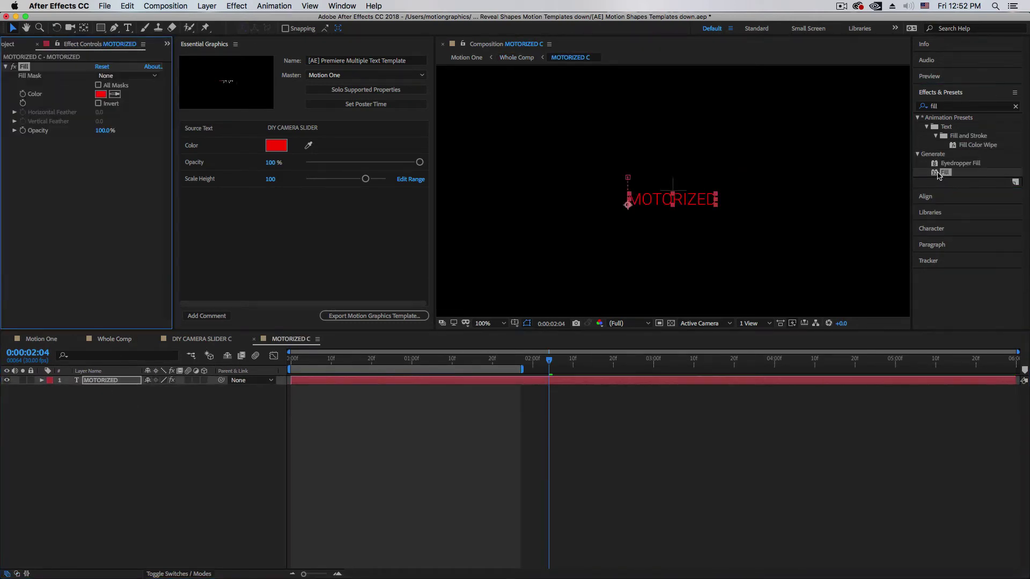
click(1015, 106)
text(trans)
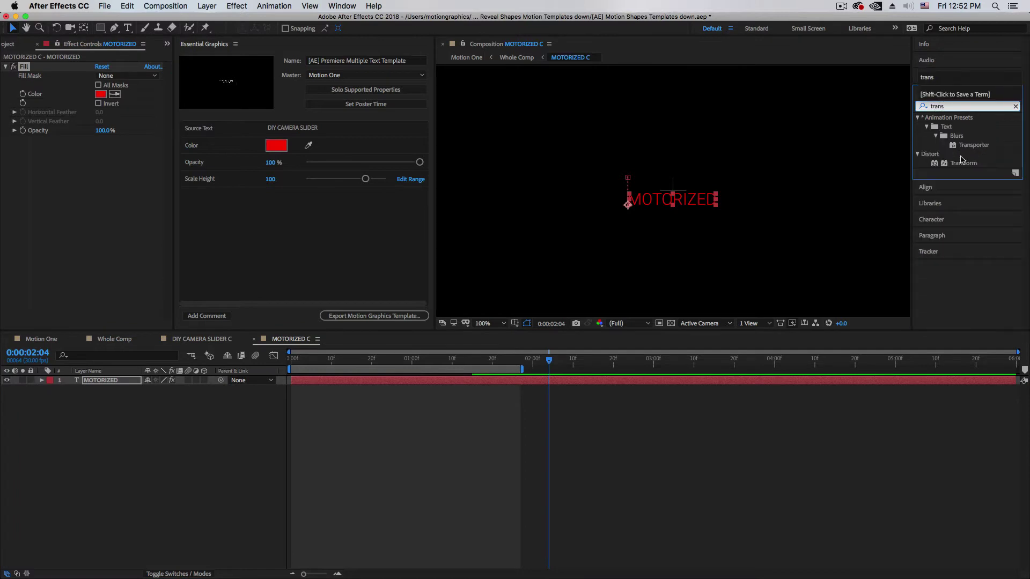
drag(963, 163, 141, 384)
Add the MOTORIZED layer's Source Text property to the Essential Graphics template.
click(44, 382)
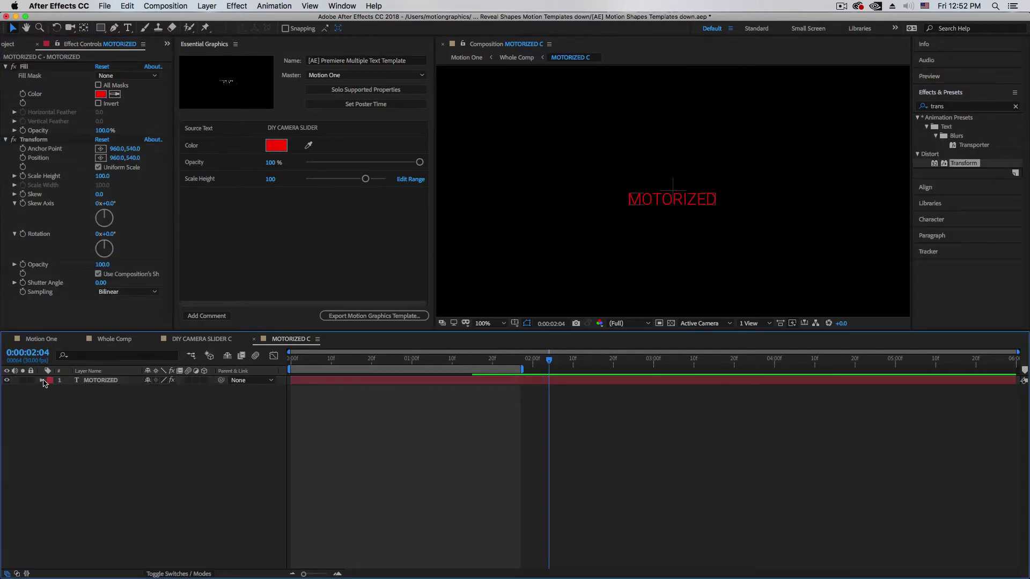
click(42, 380)
drag(86, 399, 244, 275)
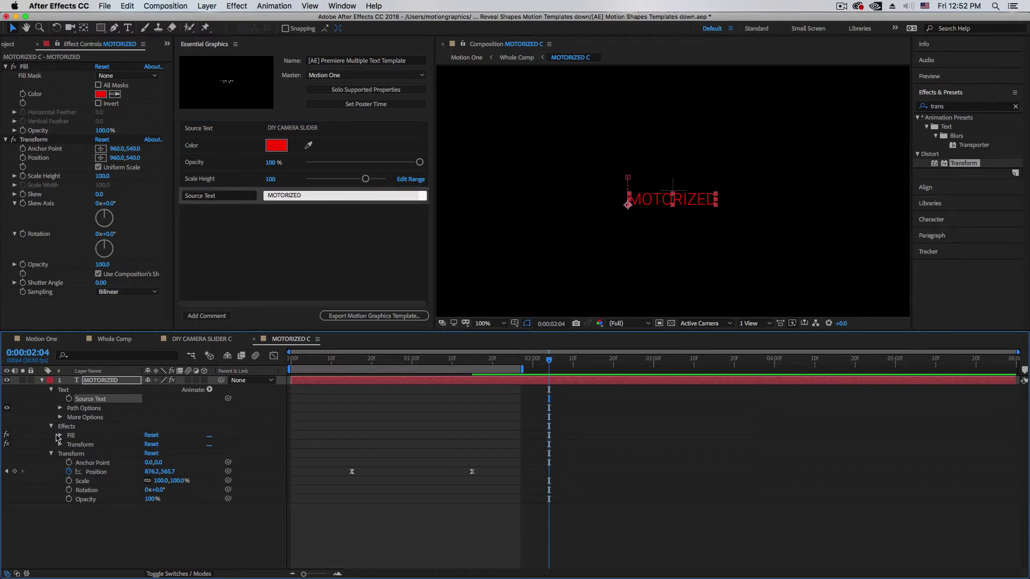
Add the Color and Opacity properties of the MOTORIZED layer's Fill effect to the Essential Graphics template.
click(58, 436)
click(97, 464)
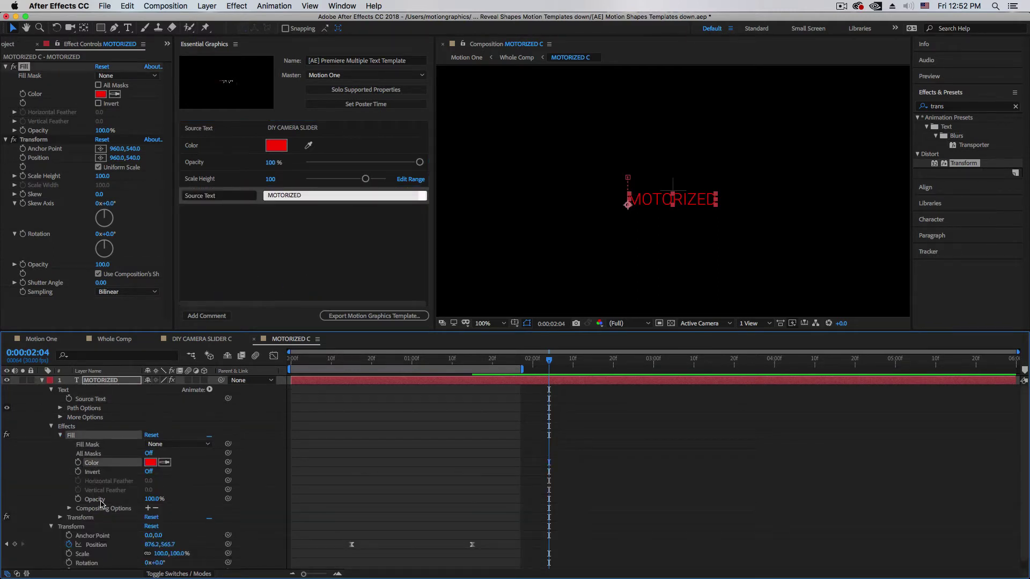
shift+click(100, 499)
drag(100, 500, 246, 252)
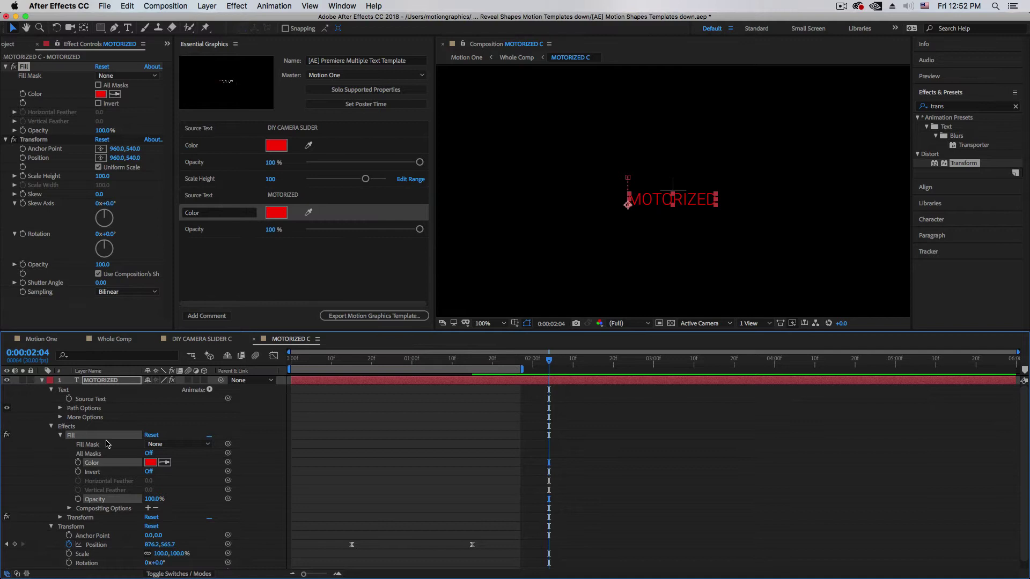
Add the Scale property of the MOTORIZED layer's Transform effect to the Essential Graphics template.
click(60, 436)
click(60, 444)
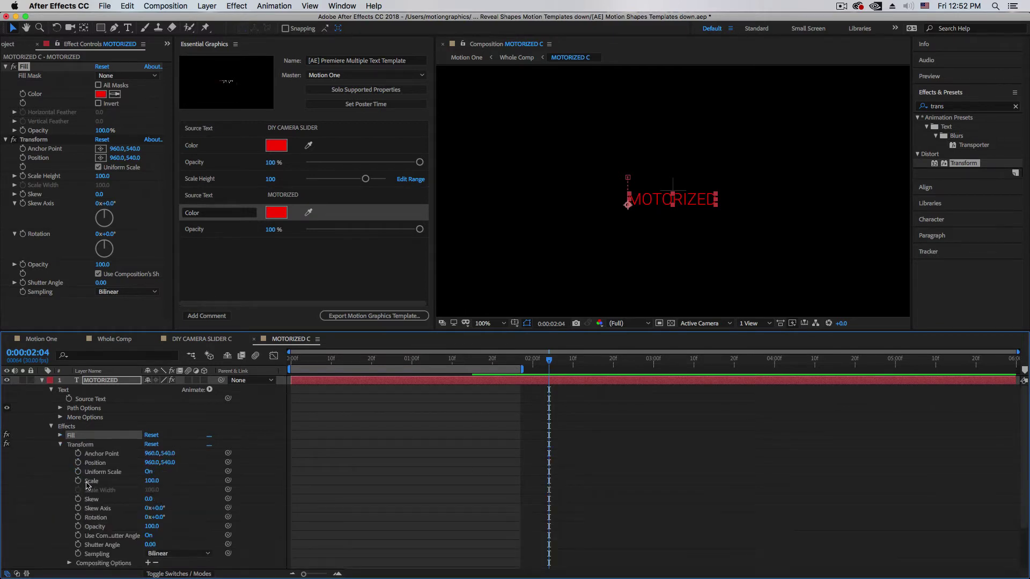
drag(90, 483, 247, 290)
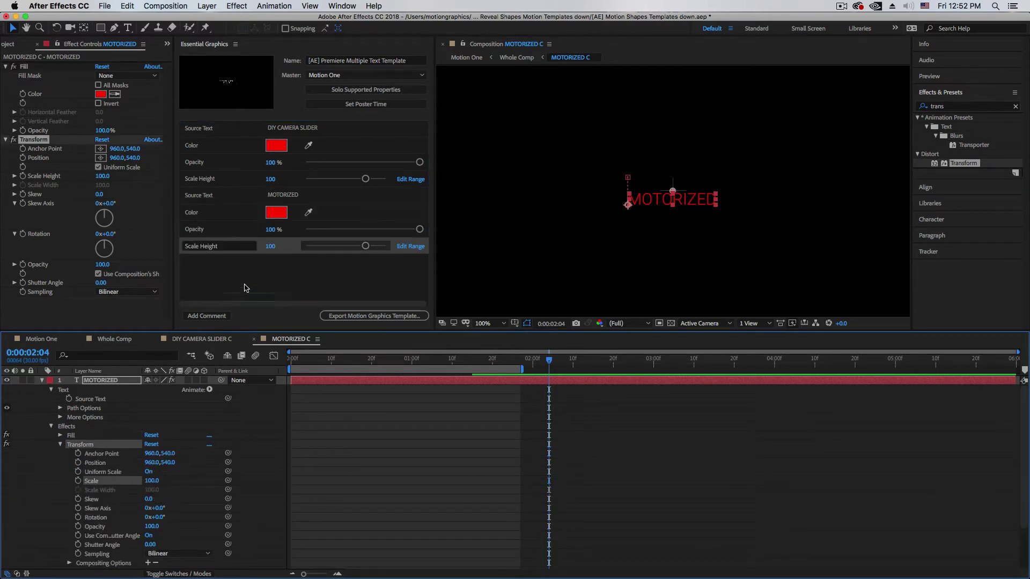
click(269, 287)
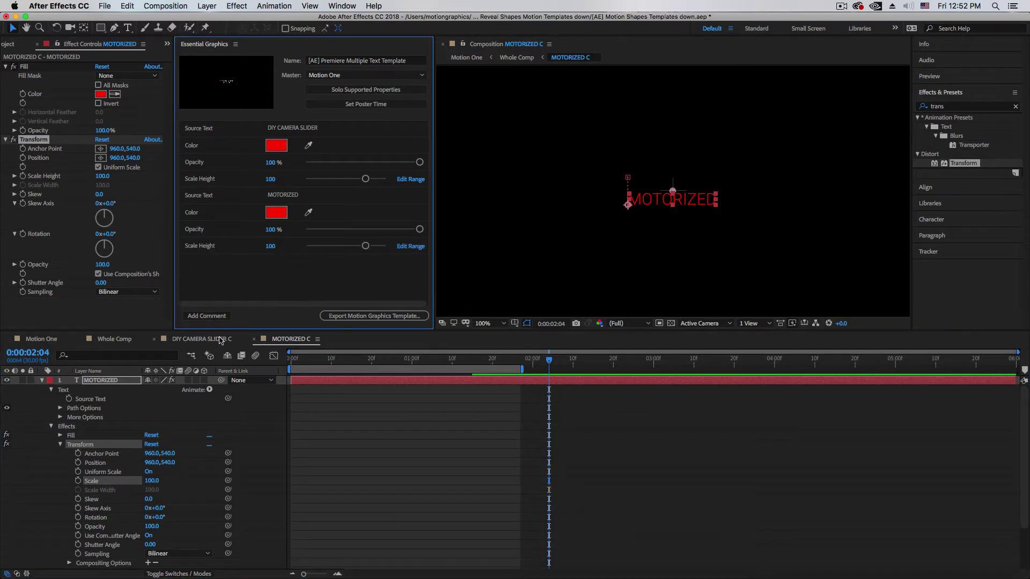
In Whole Comp, add the left shape layer's stroke Color, Opacity and Stroke Width to the Essential Graphics template.
click(118, 340)
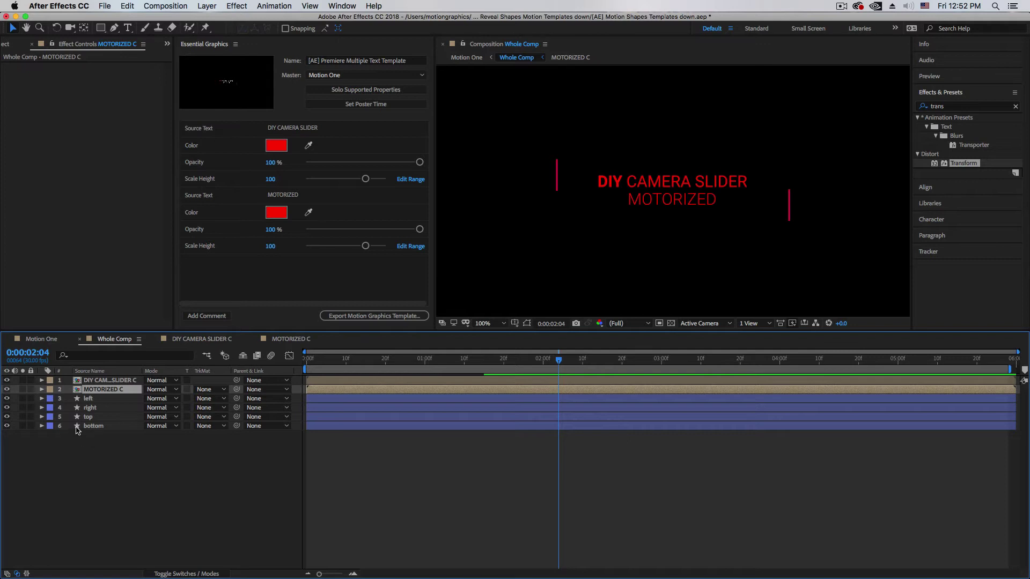
click(42, 398)
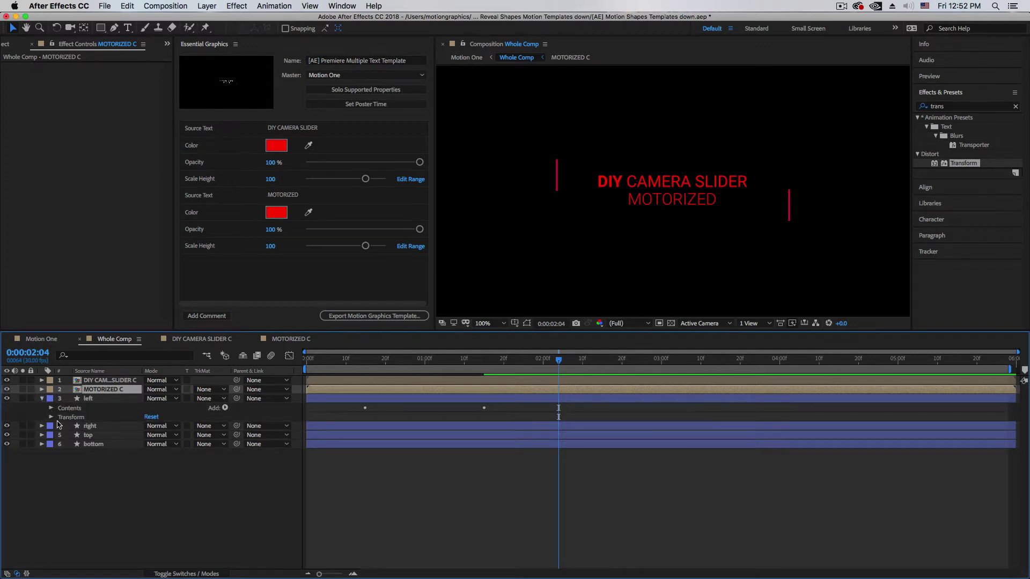
click(51, 408)
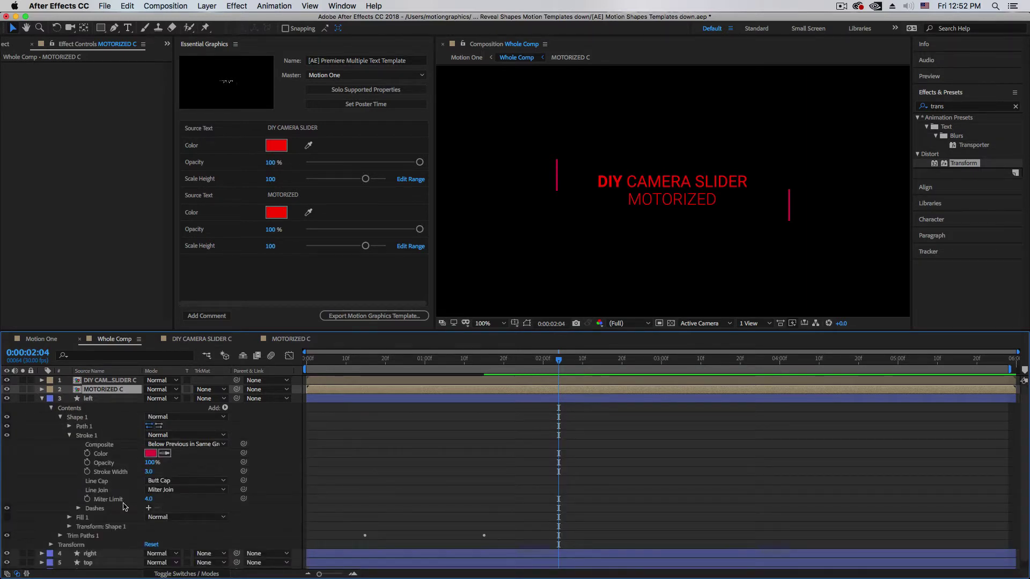
click(101, 454)
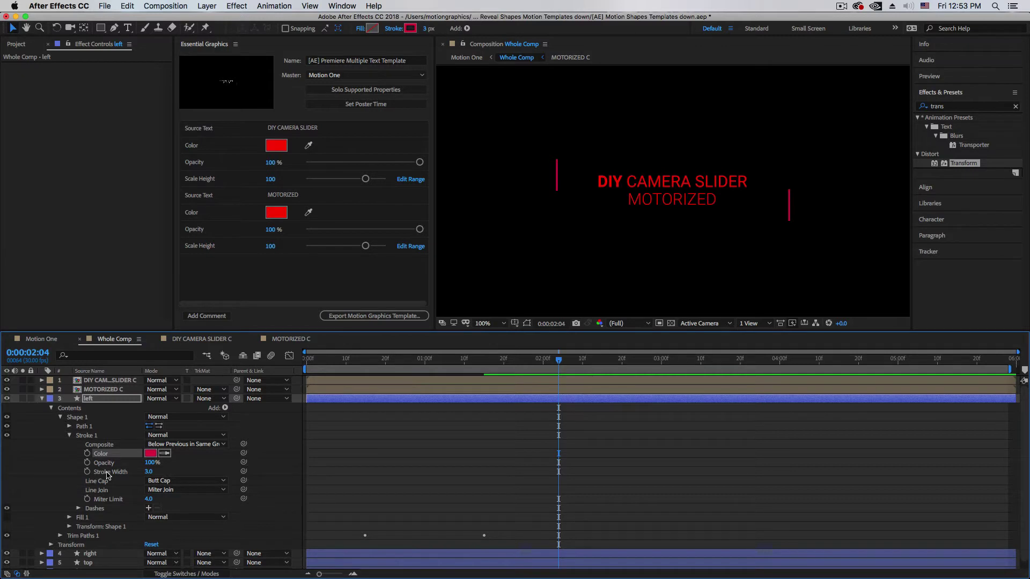
shift+click(108, 475)
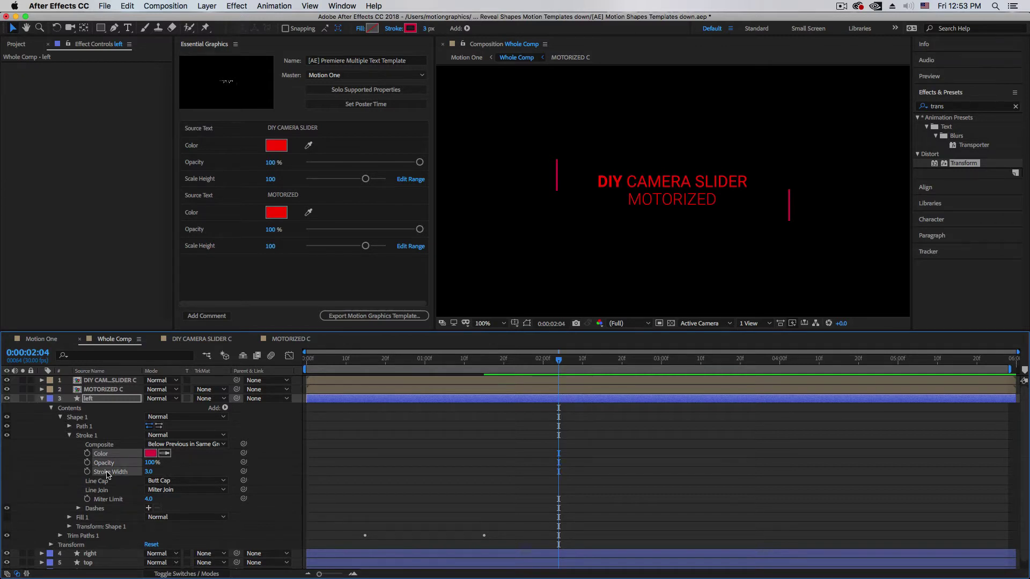
drag(107, 475, 244, 287)
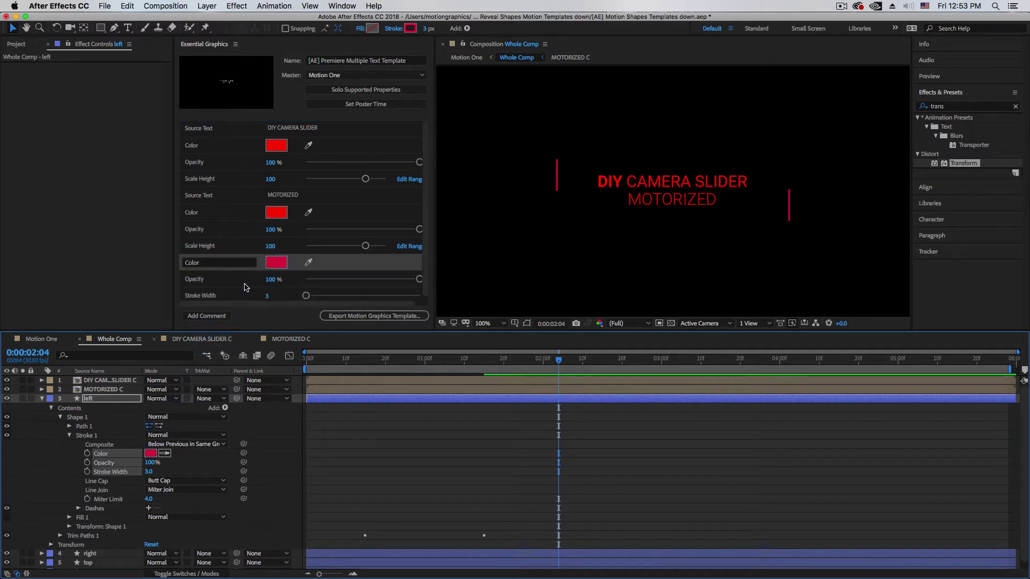
Rename the left layer's stroke color property in the template as "Stroke 1 Color".
click(188, 265)
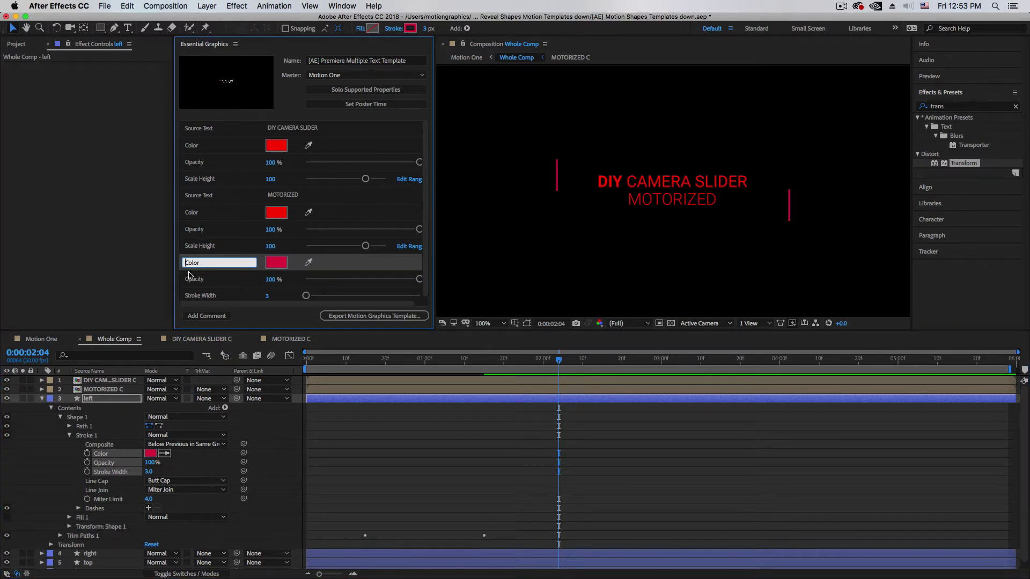
text(Stroke 1)
scroll(431, 220, down, 1)
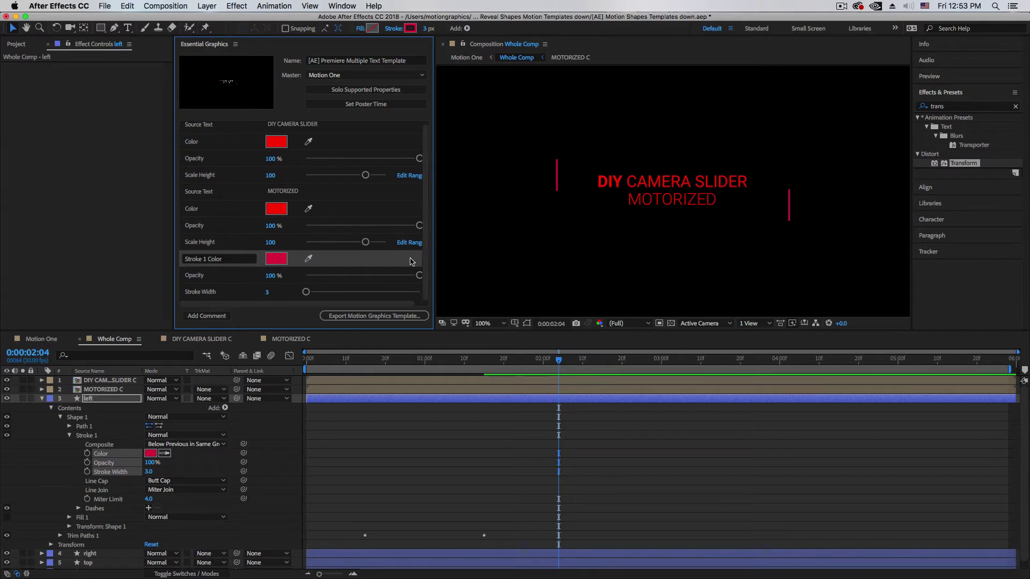
Add the right shape layer's stroke Color, Opacity and Stroke Width to the template and rename its color property "Stroke 2 Color".
click(42, 400)
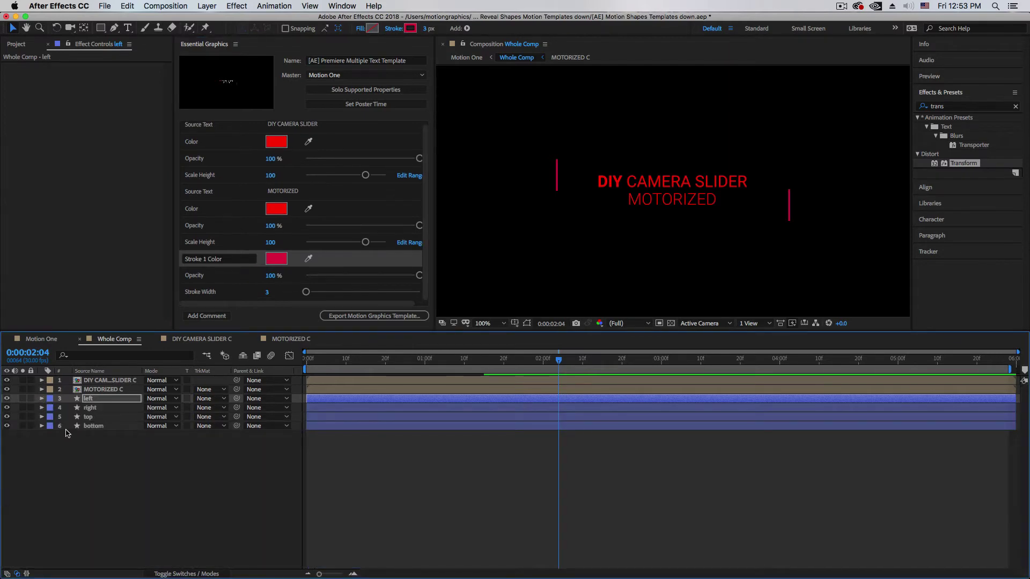
click(42, 407)
click(100, 463)
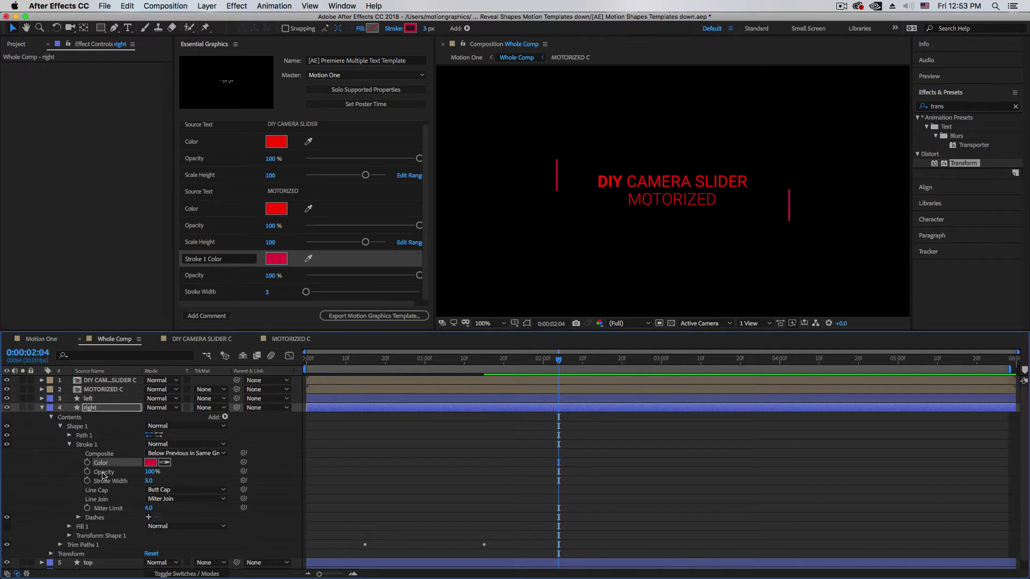
shift+click(110, 480)
mouse_move(110, 481)
mouse_down()
mouse_move(231, 300)
mouse_move(300, 294)
mouse_up()
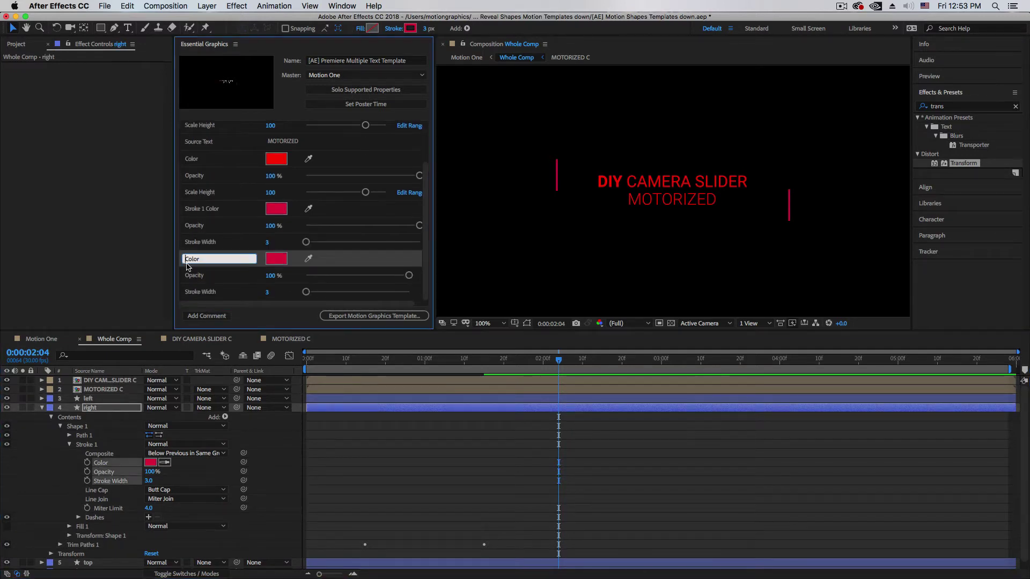
text(Stroke 2 Color)
Add the top shape layer's stroke Color, Opacity and Stroke Width to the template and rename its color property "Stroke 3 Color".
click(41, 408)
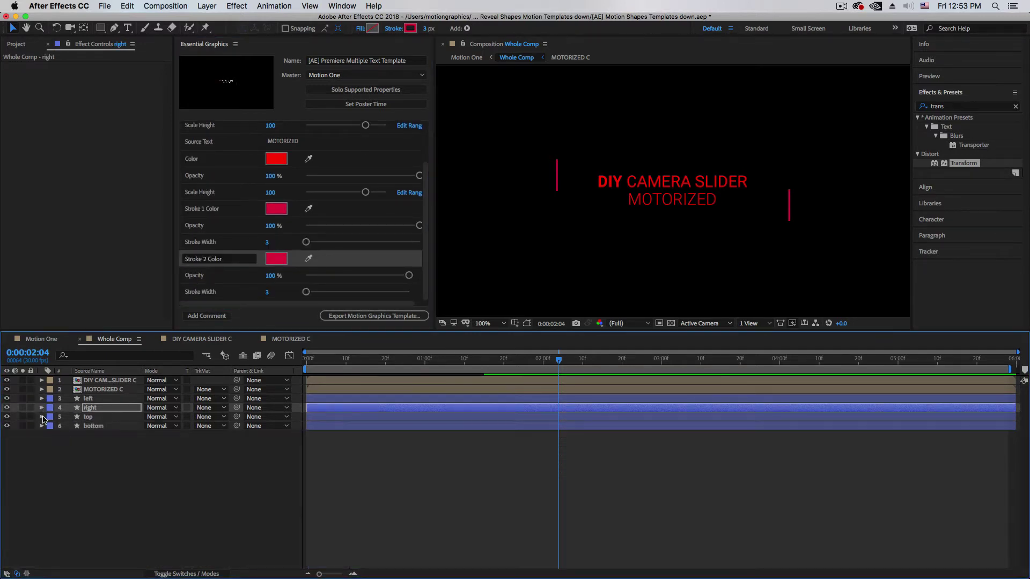
click(42, 417)
click(91, 472)
shift+click(101, 490)
drag(101, 490, 206, 301)
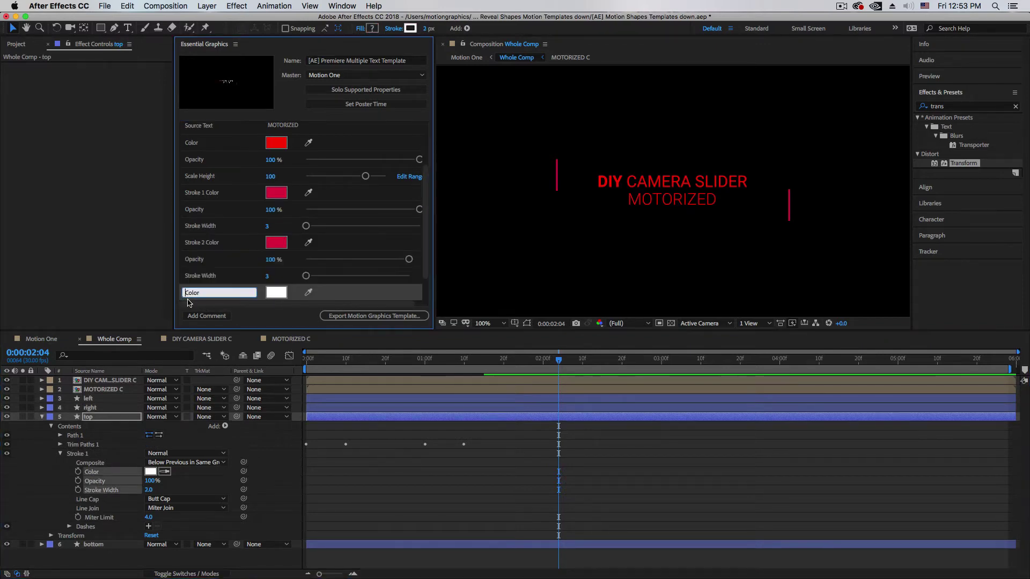
text(Stroke 3 Color)
scroll(429, 287, down, 2)
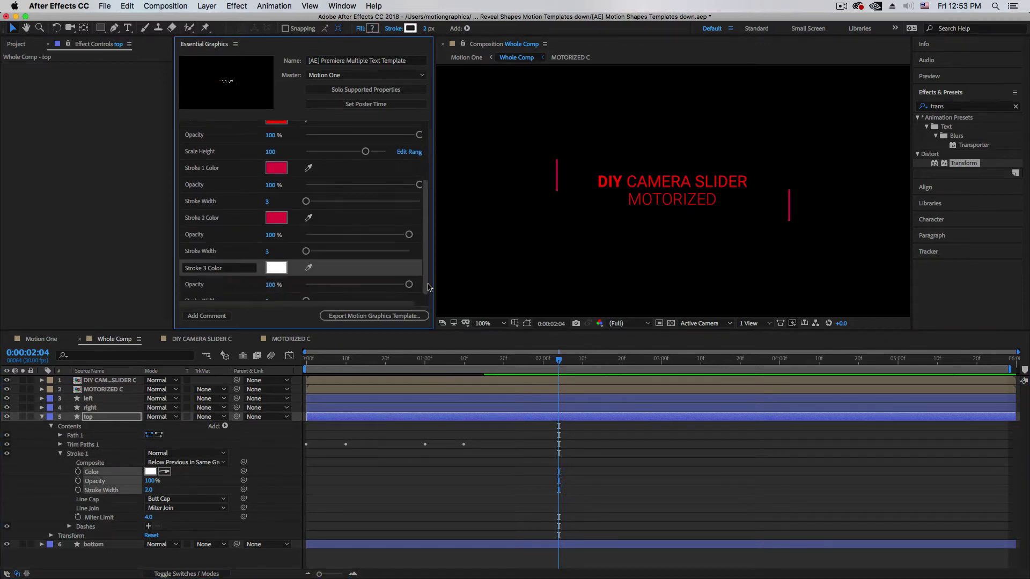
Add the bottom shape layer's stroke Color, Opacity and Stroke Width to the template and rename its color property "Stroke 4 Color".
click(42, 417)
click(42, 426)
click(91, 481)
shift+click(102, 499)
drag(93, 485, 205, 308)
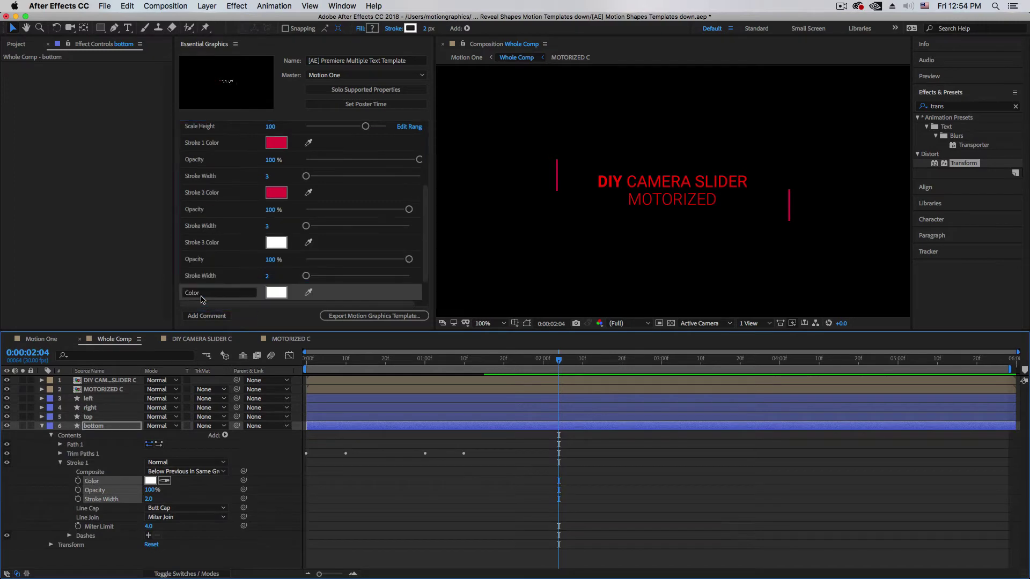
key(Left)
text(Stroke 4)
key(Return)
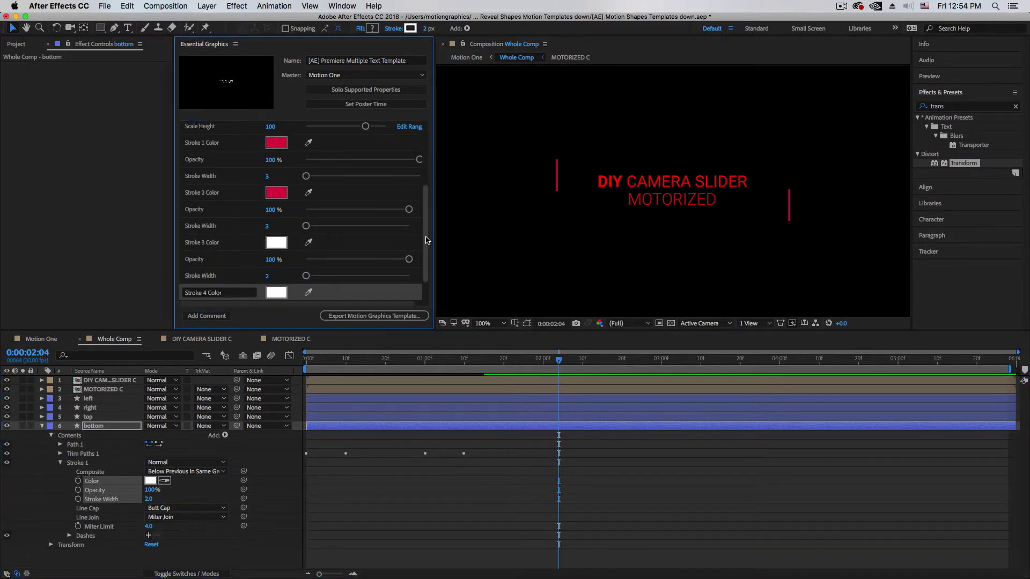
scroll(420, 275, down, 2)
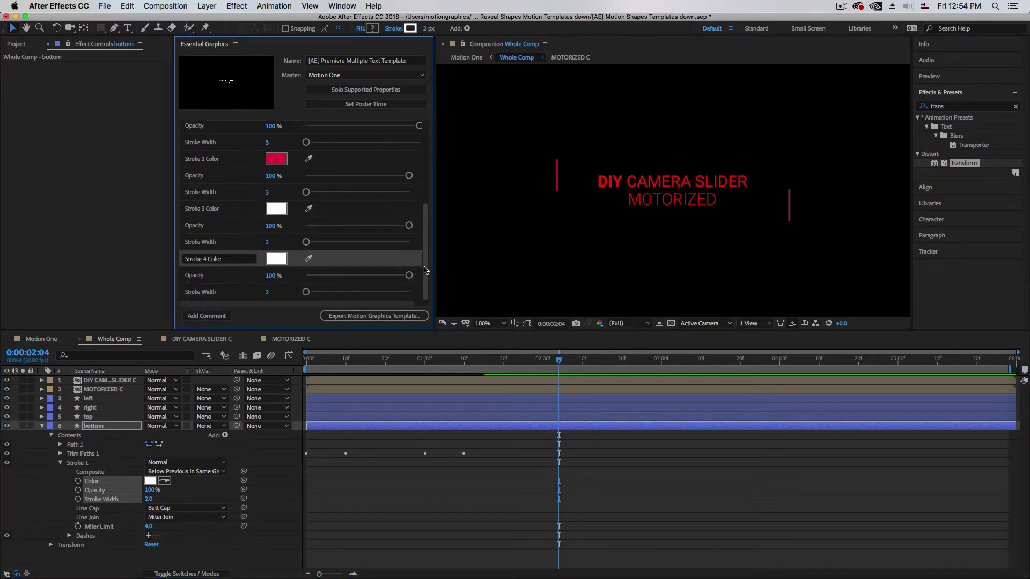
click(43, 427)
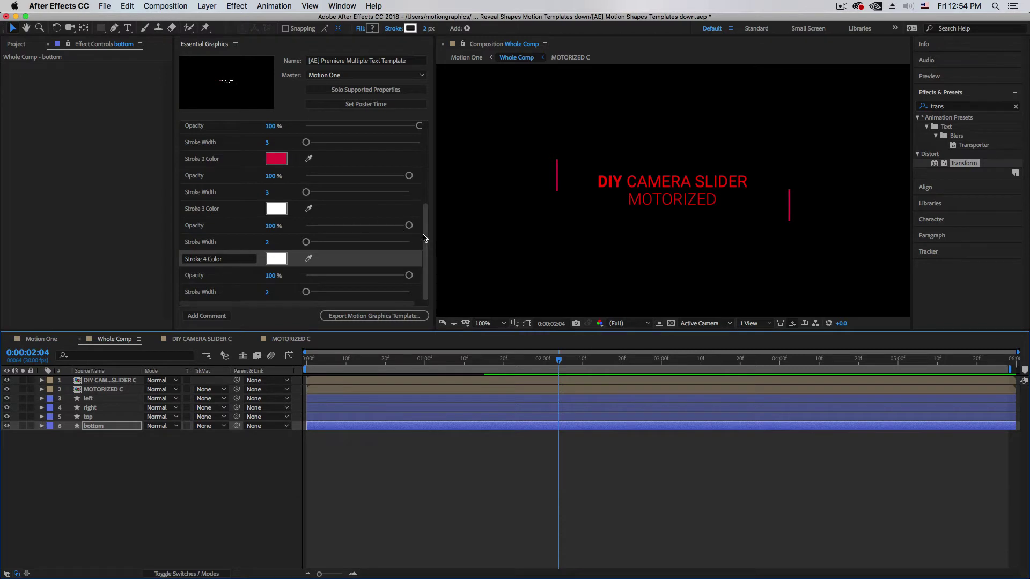
Search the effects and presets for "sep".
mouse_move(423, 238)
mouse_down()
mouse_move(428, 156)
mouse_move(425, 251)
mouse_up()
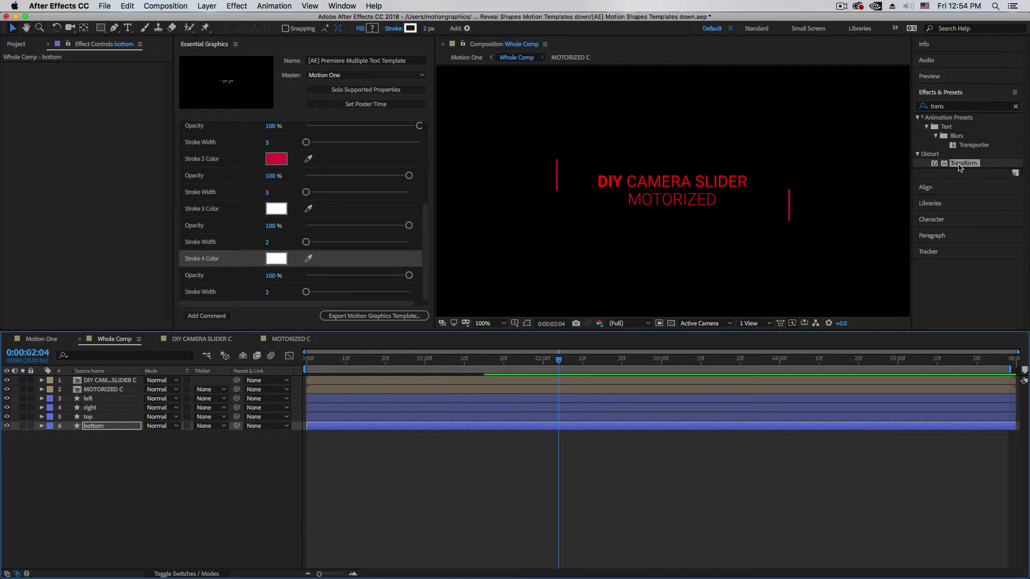
click(949, 106)
text(sep)
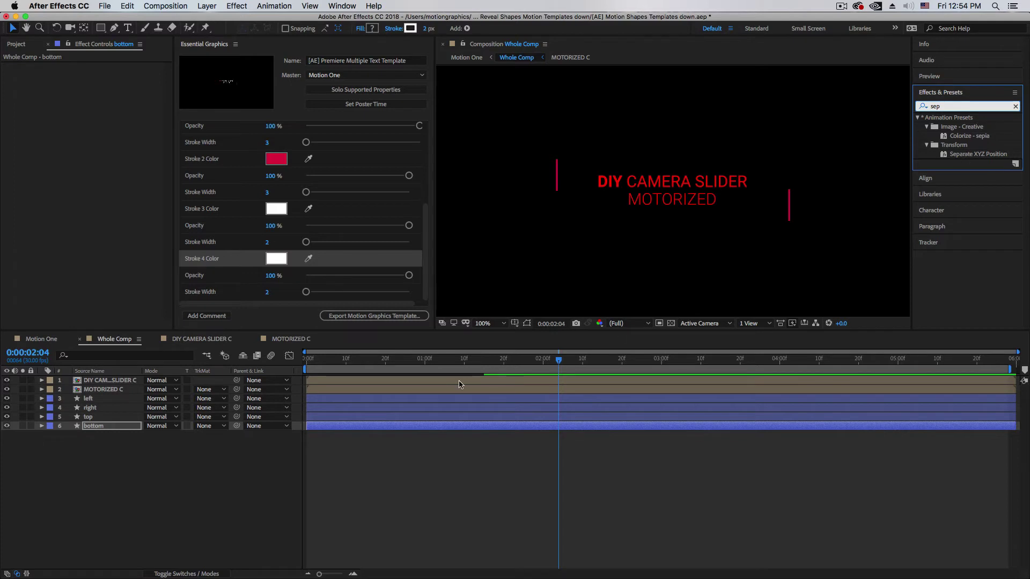
click(188, 474)
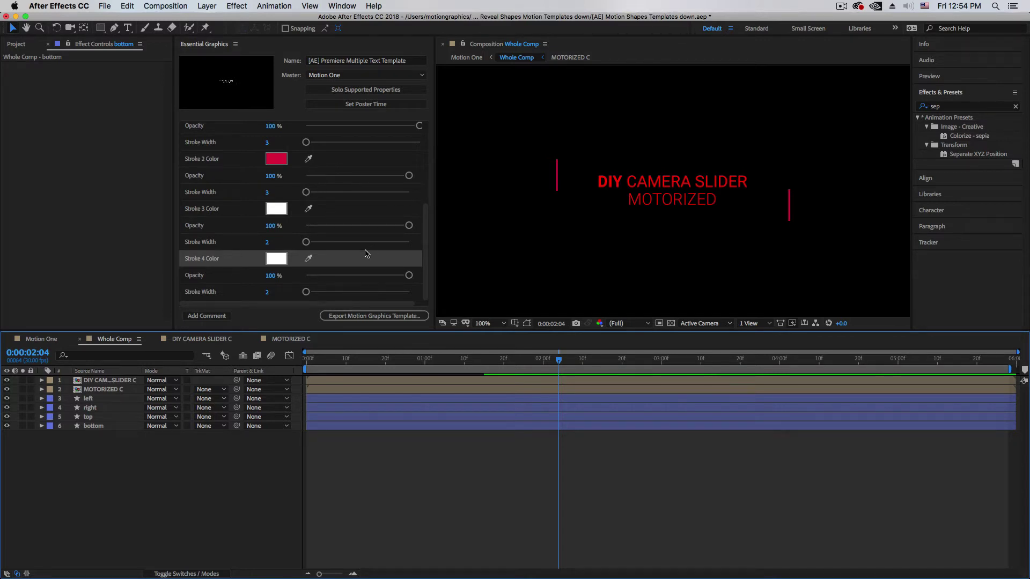
Start exporting the motion graphics template, saving the project first and choosing Local Drive as the destination.
click(380, 316)
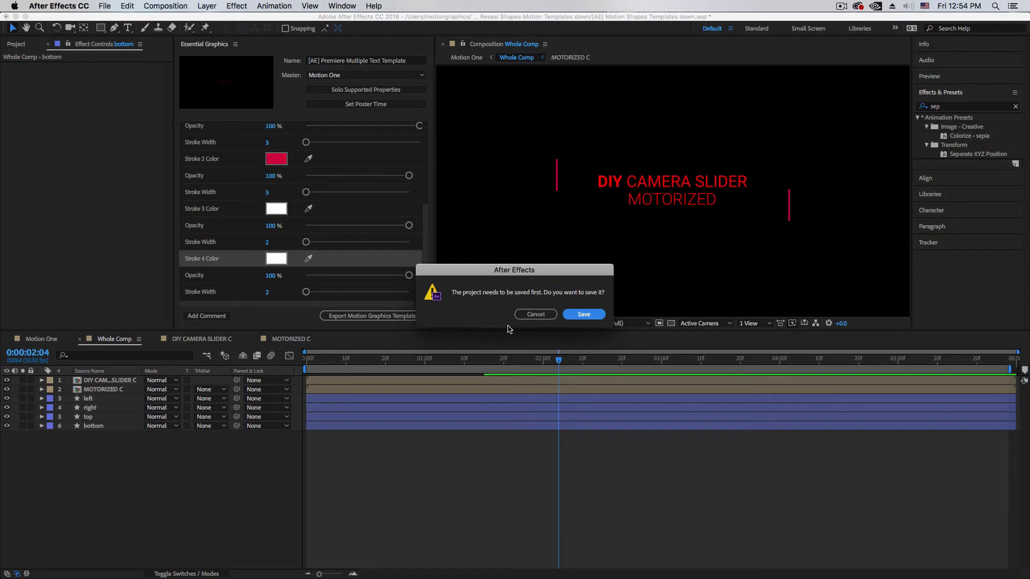
click(592, 315)
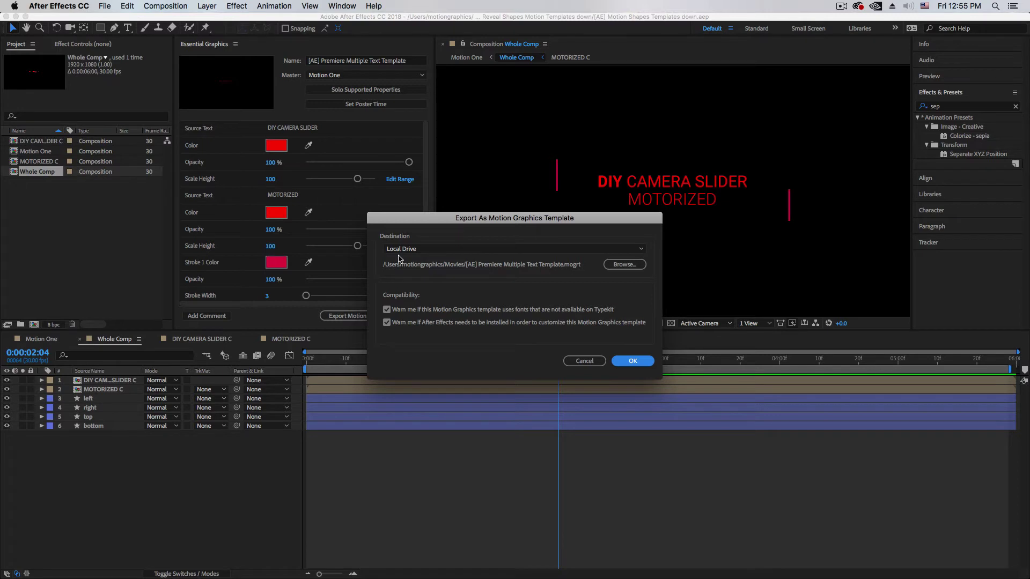
click(472, 249)
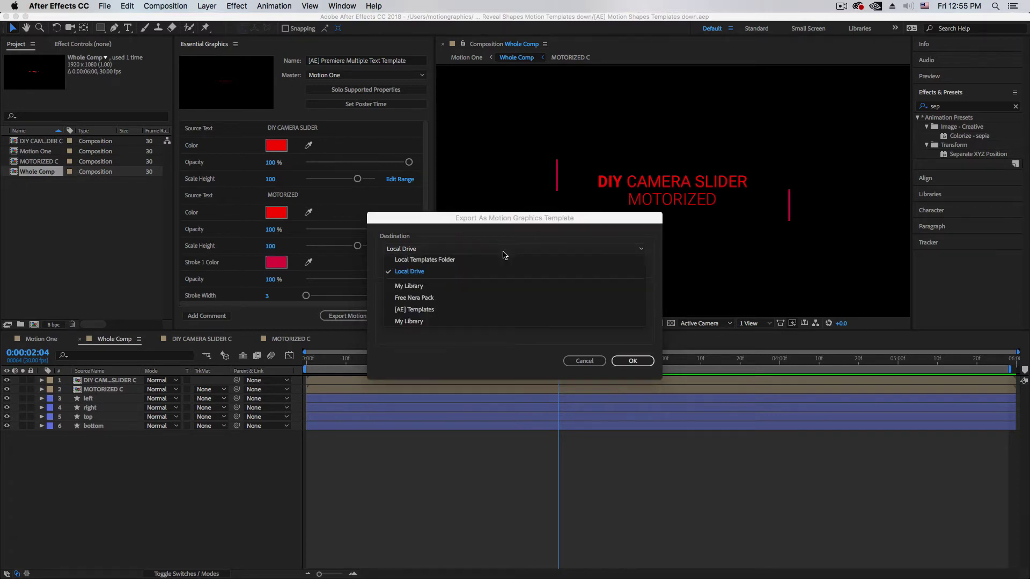
click(417, 274)
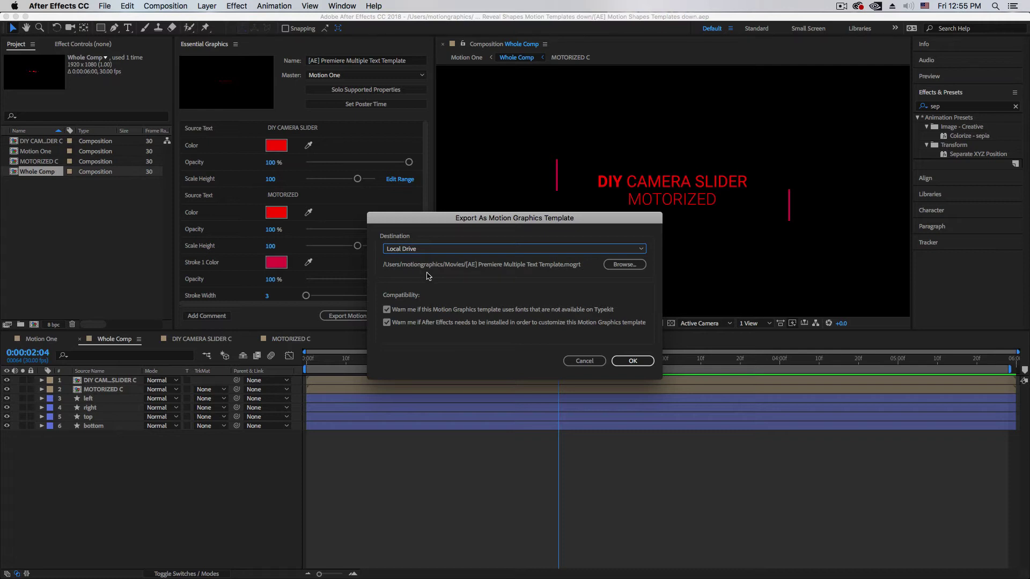
Set the export location to the [AE] Templates Pr folder inside the HD Premiere Templates folder in Documents and export the template.
click(628, 265)
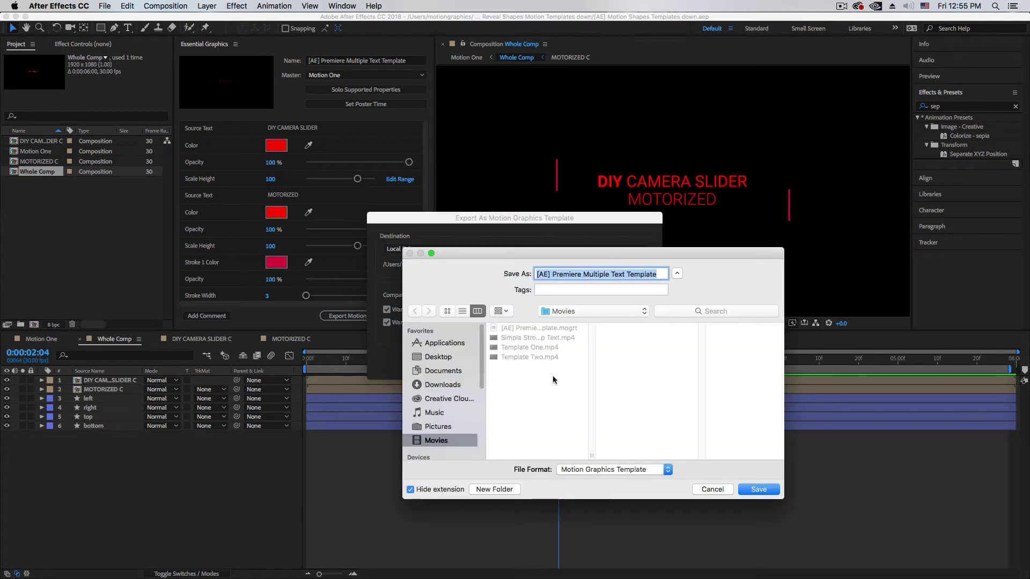
click(440, 375)
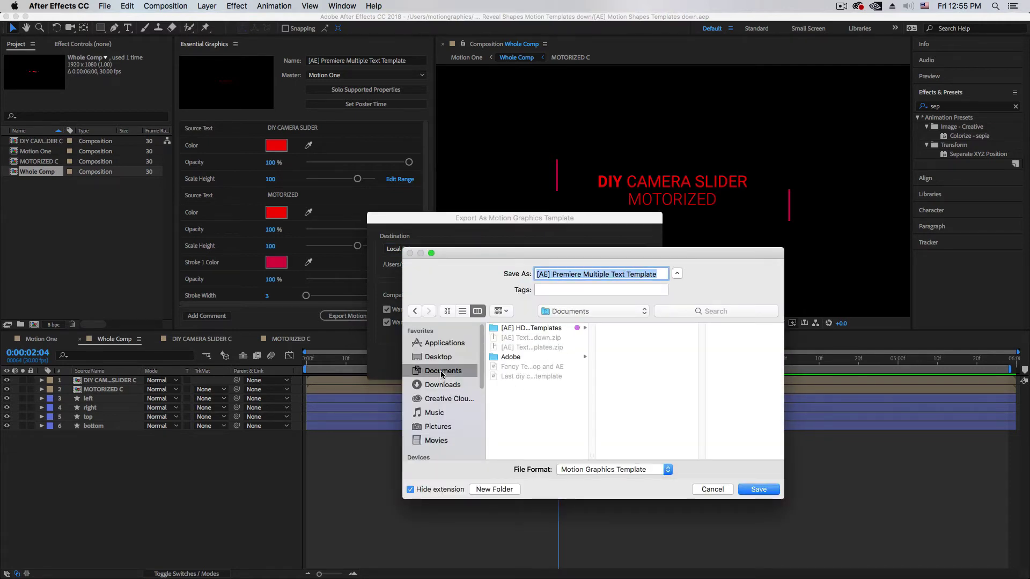
click(535, 329)
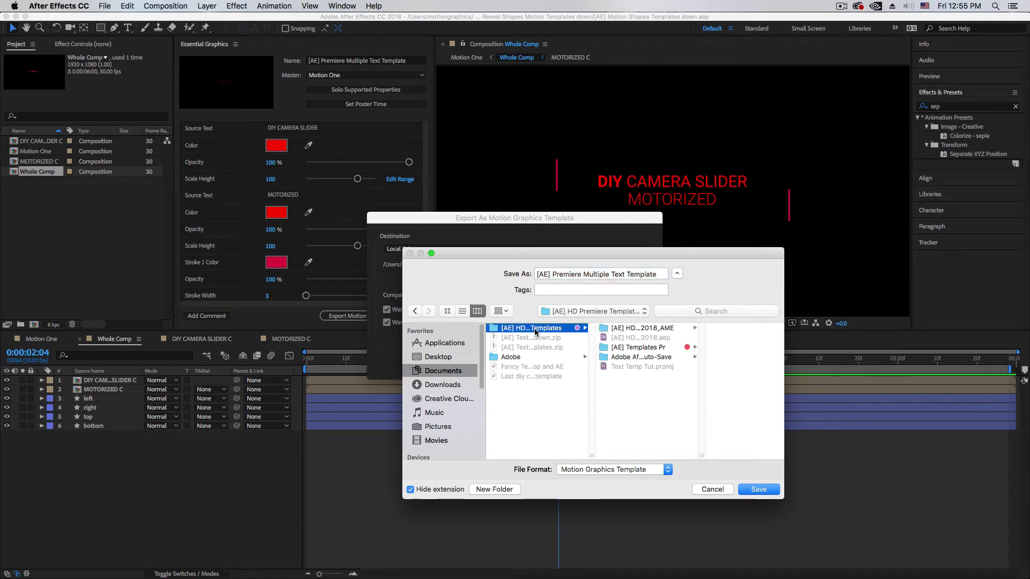
click(642, 349)
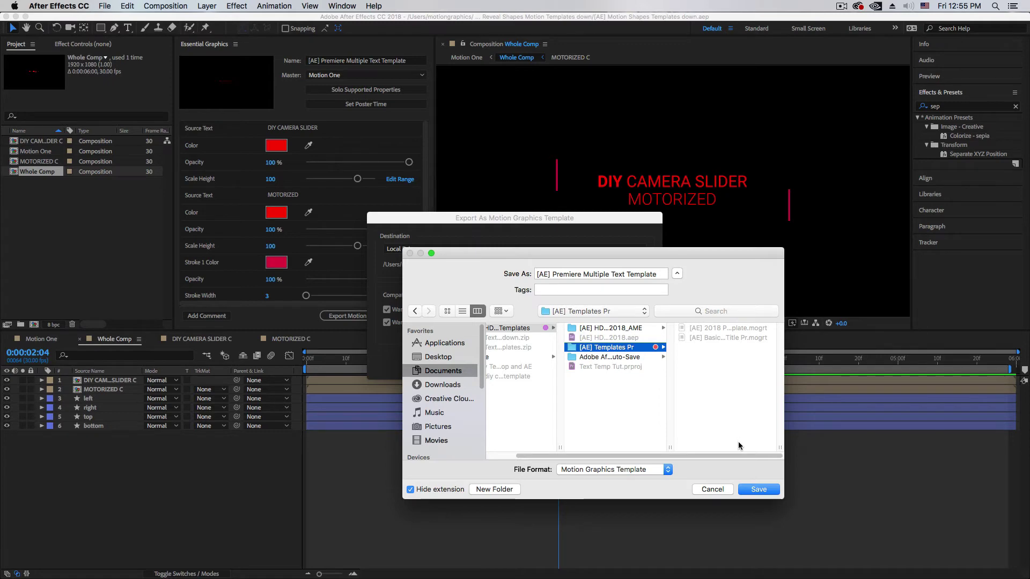
click(756, 492)
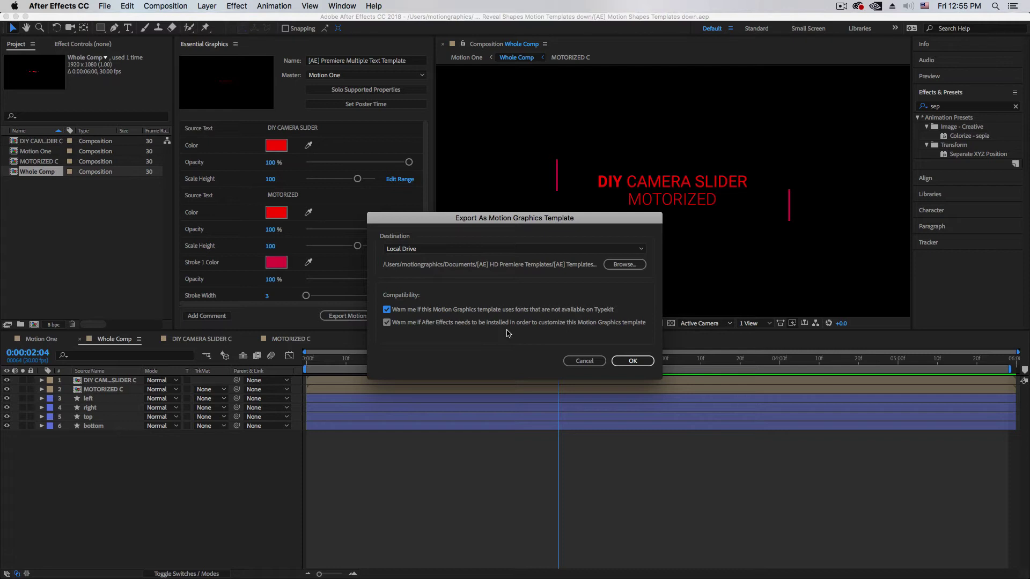
click(632, 363)
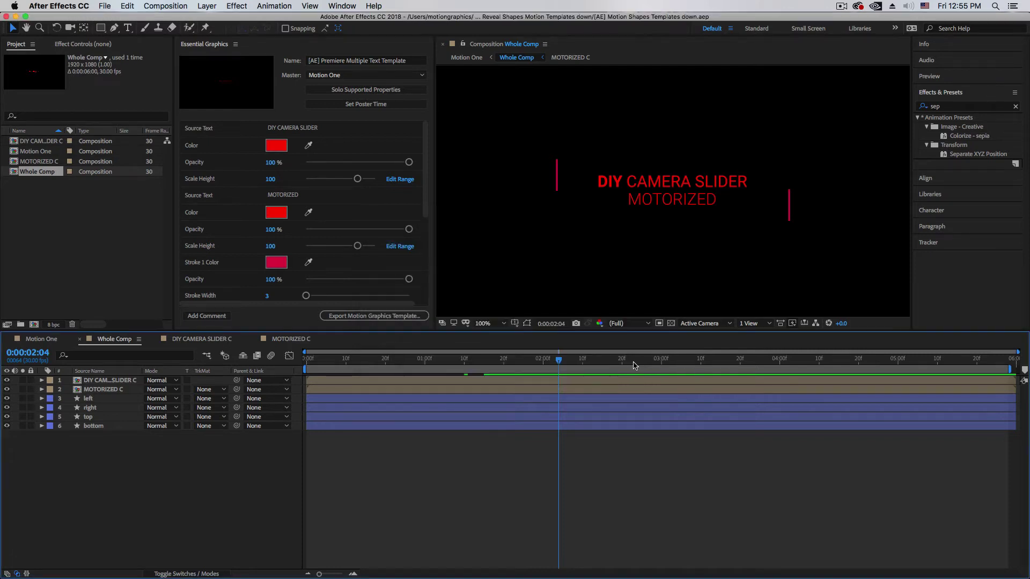
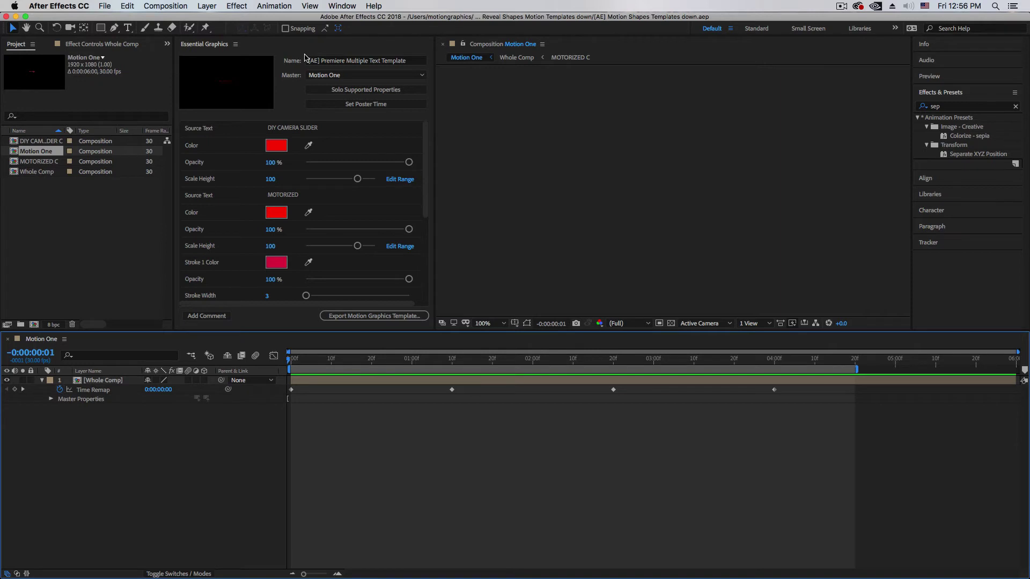
Add the Motion One composition to the render queue.
click(274, 7)
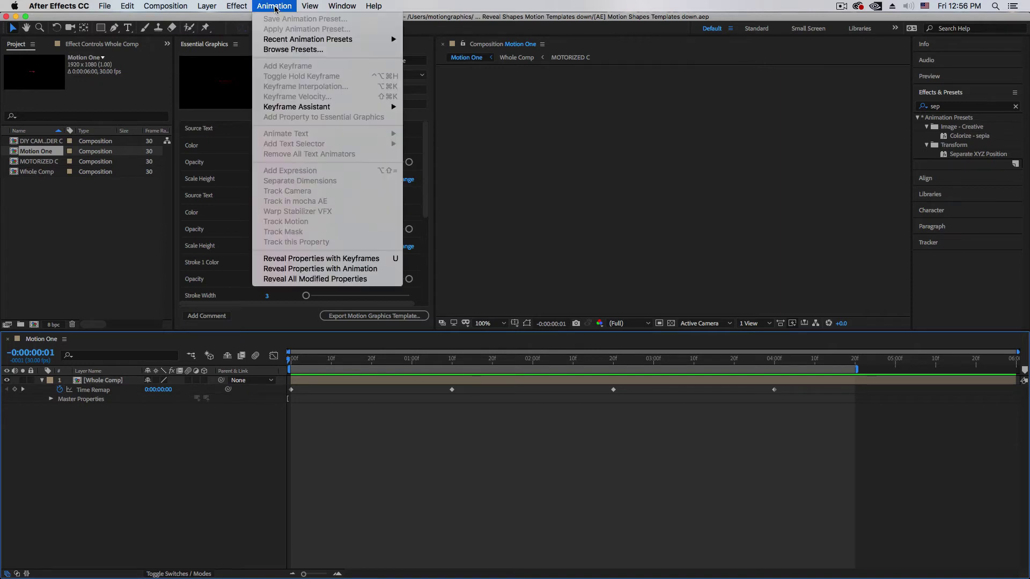
mouse_move(175, 8)
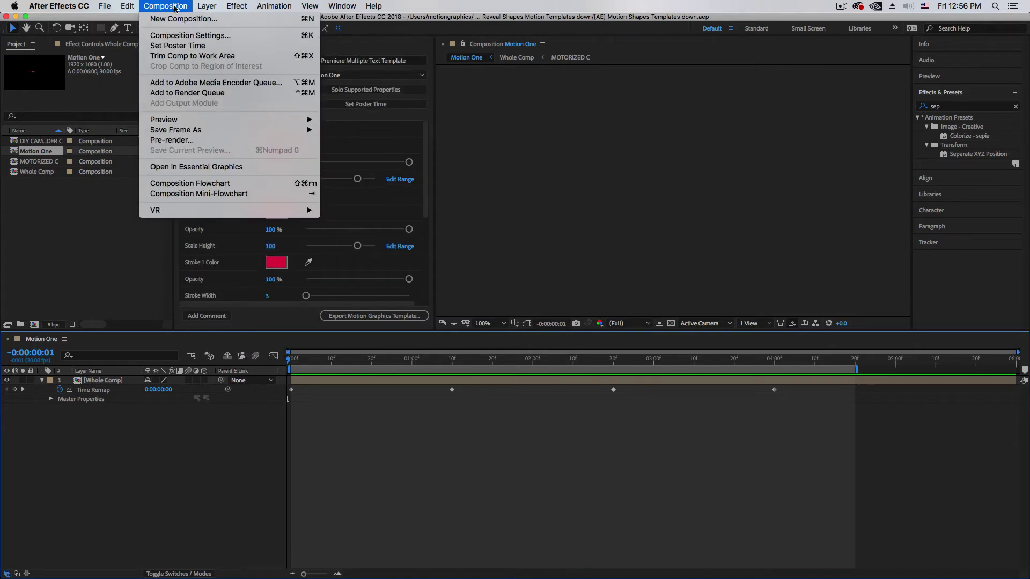
click(230, 93)
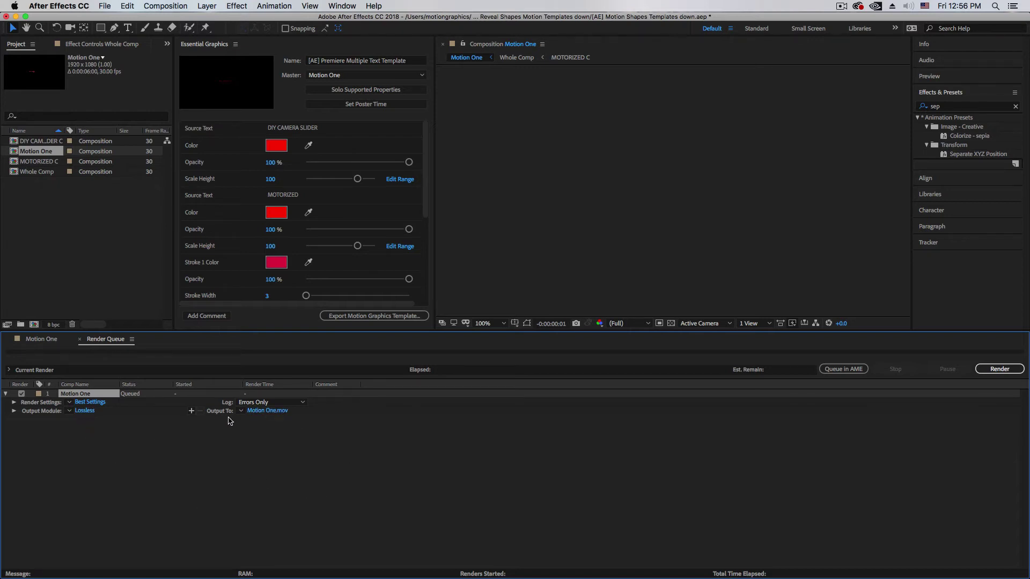
Set the render output to a QuickTime file named "Motion One" in the Movies folder.
click(271, 411)
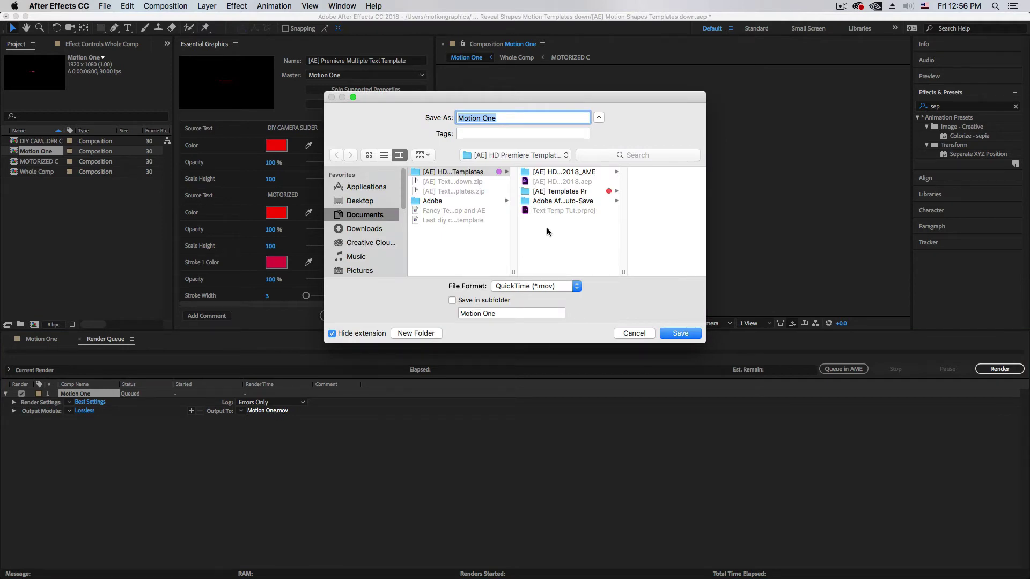
drag(403, 196, 402, 222)
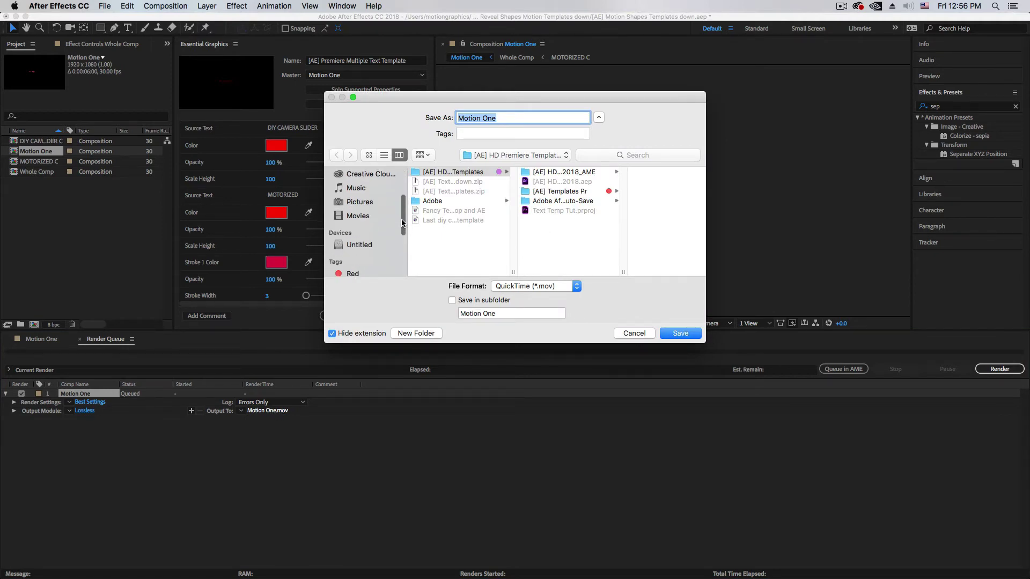
click(358, 218)
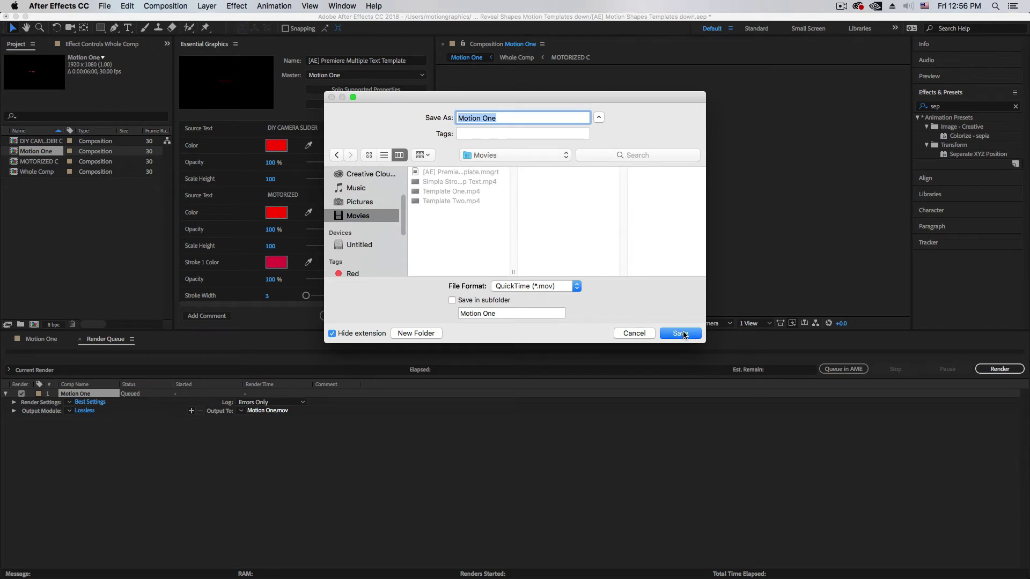
click(680, 334)
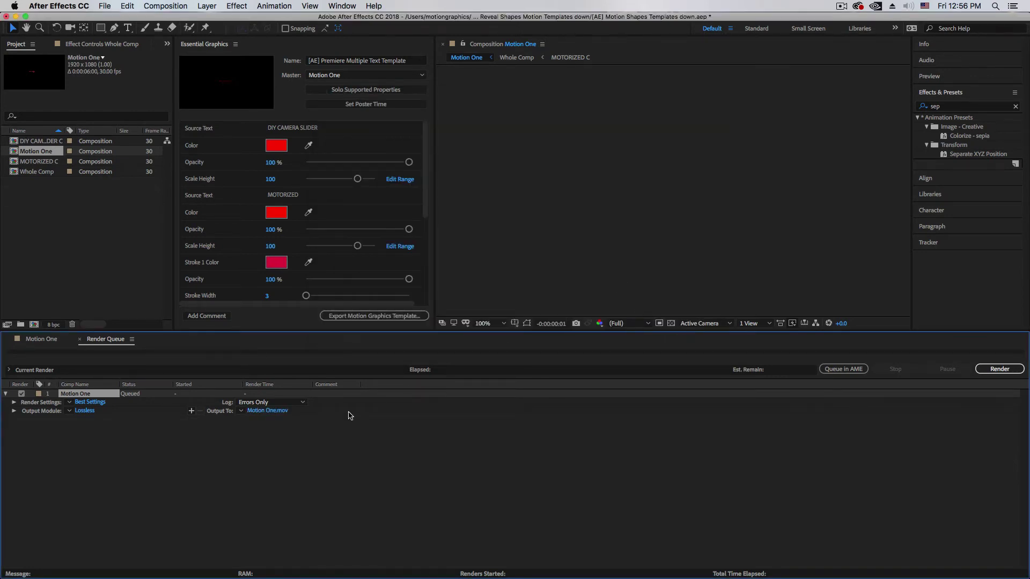
In the output module settings, choose the QuickTime format and set the channels to RGB + Alpha.
click(85, 410)
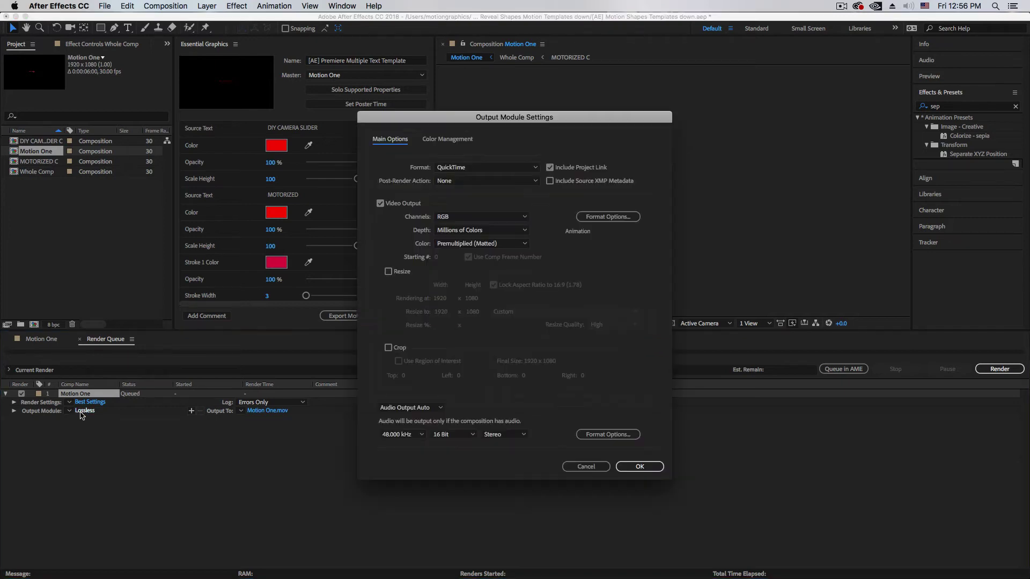
drag(507, 117, 640, 90)
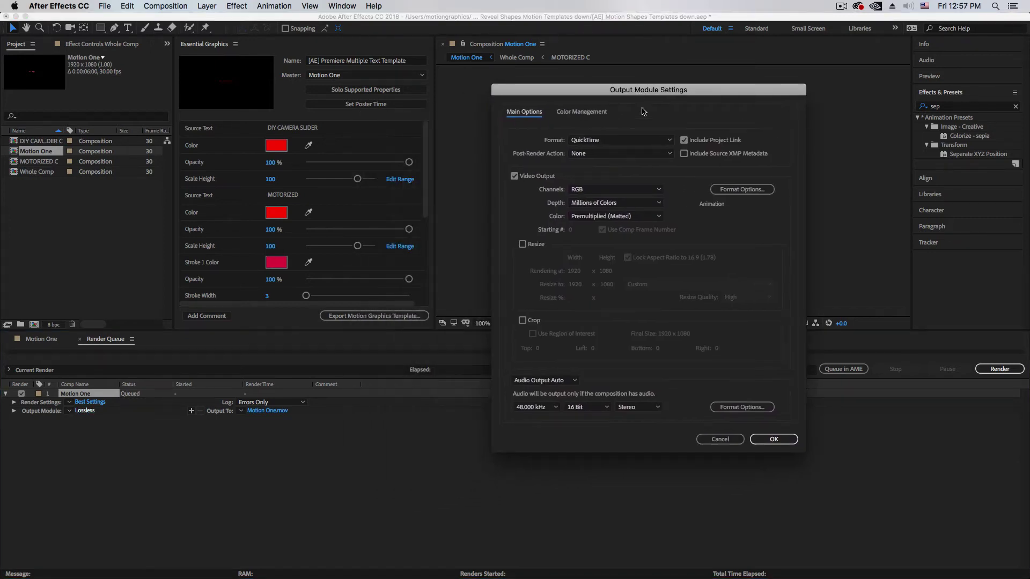
click(609, 142)
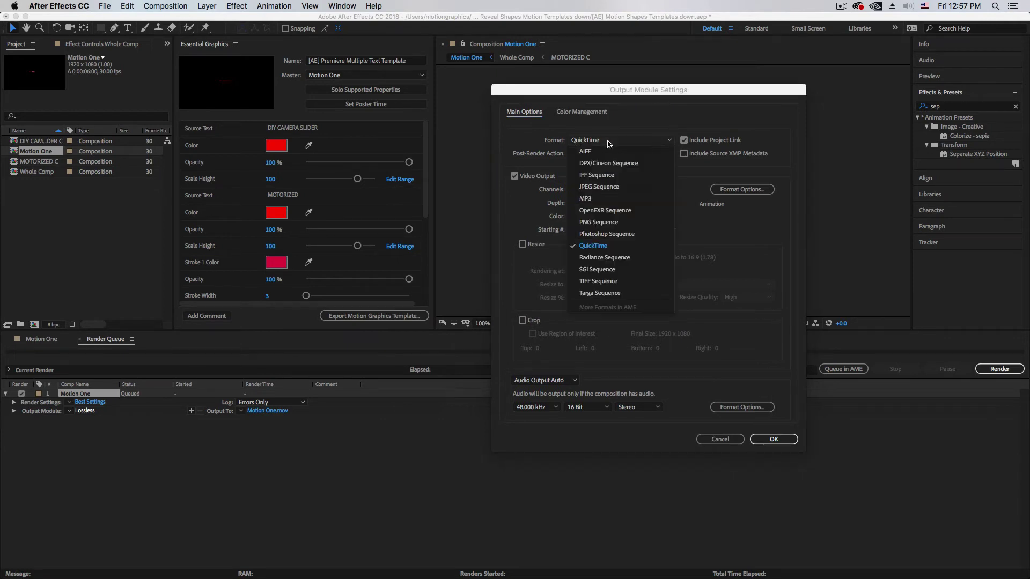
click(596, 248)
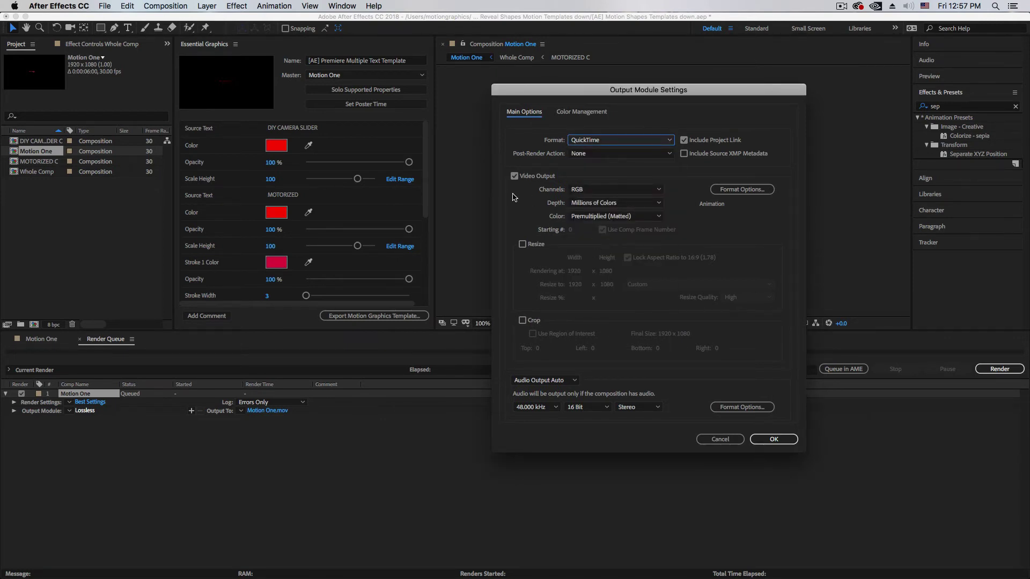
click(597, 192)
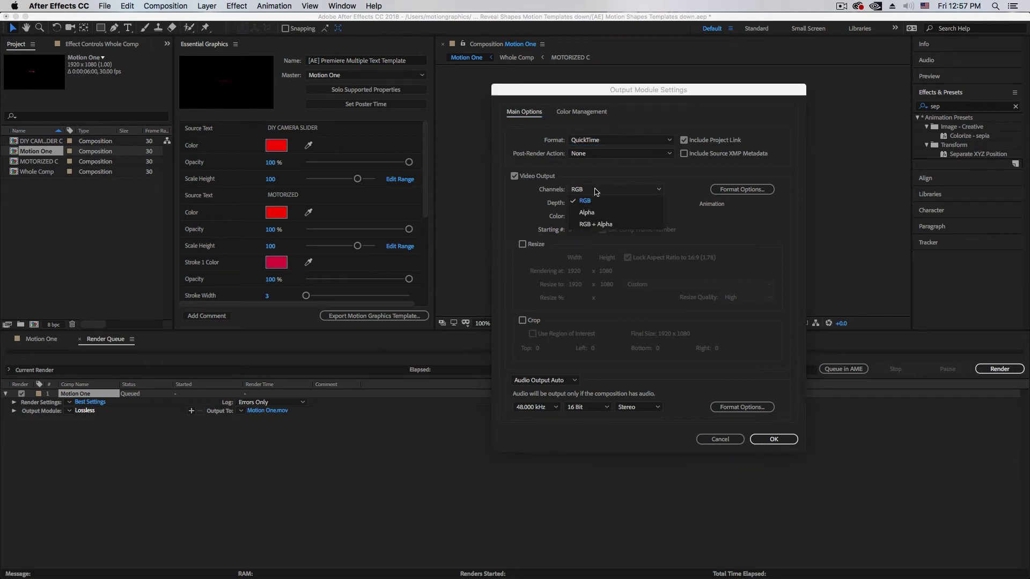
click(607, 225)
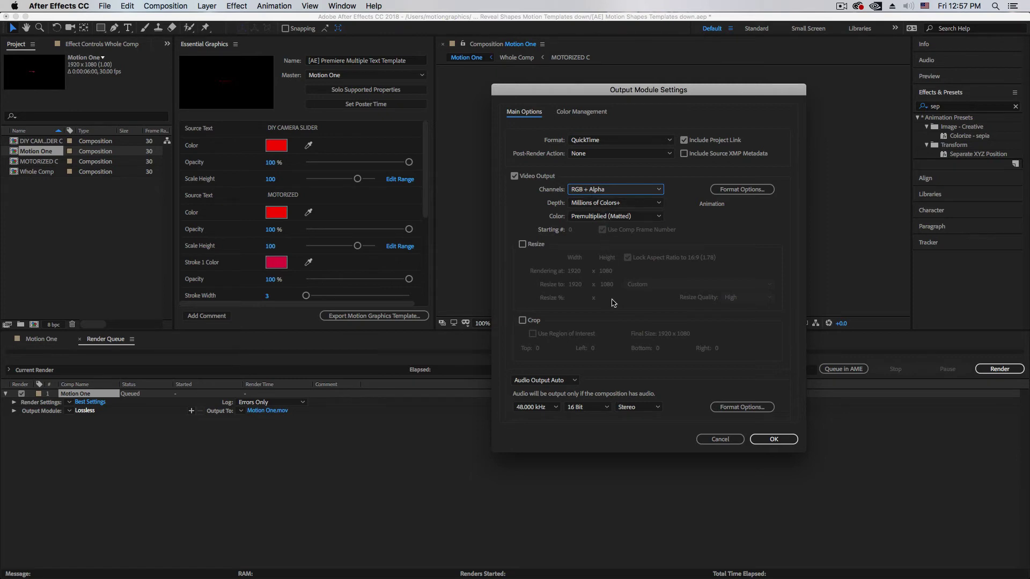
Choose Animation as the QuickTime video codec and apply the output module settings.
click(744, 190)
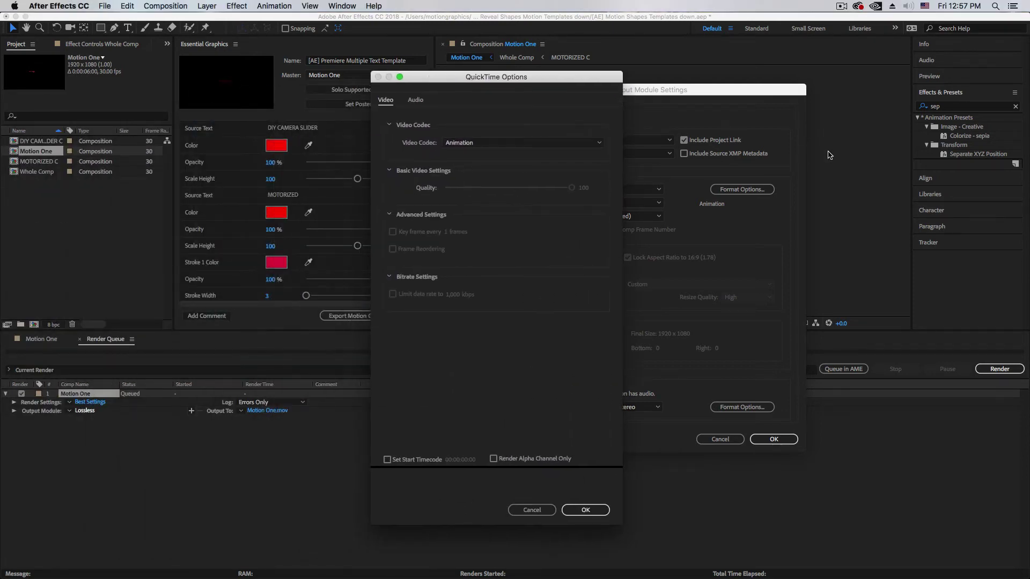
click(489, 145)
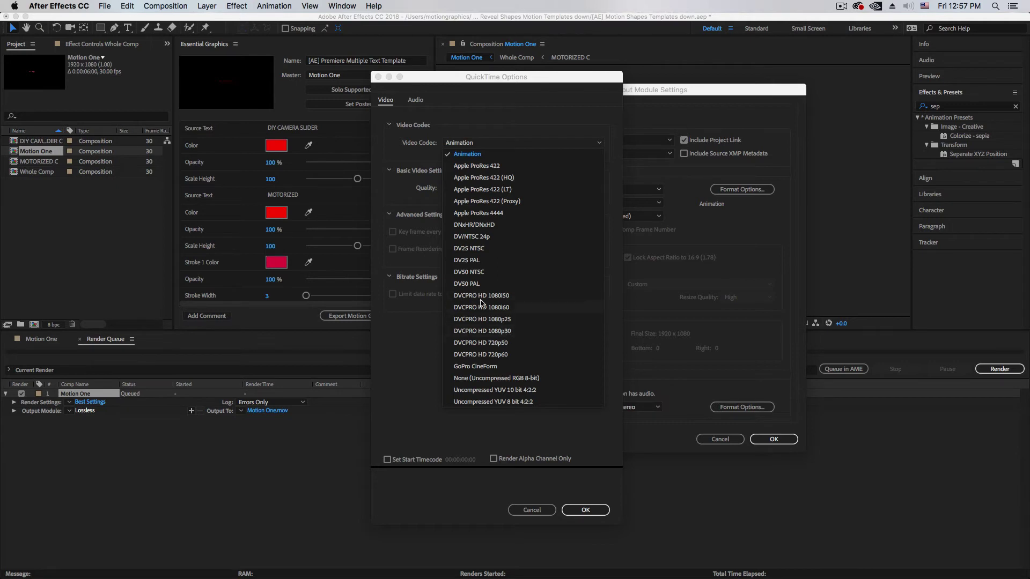
click(515, 151)
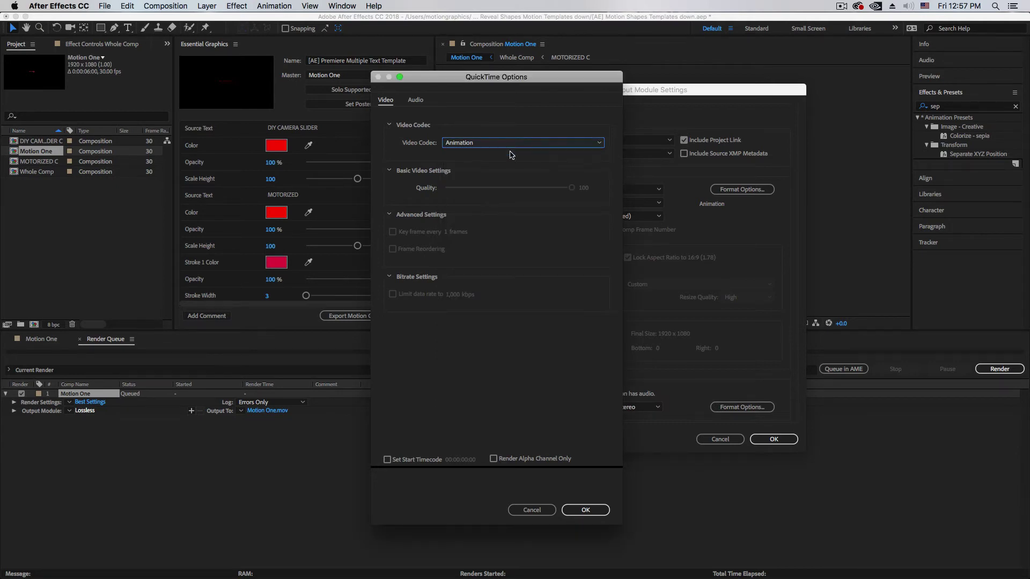
click(582, 510)
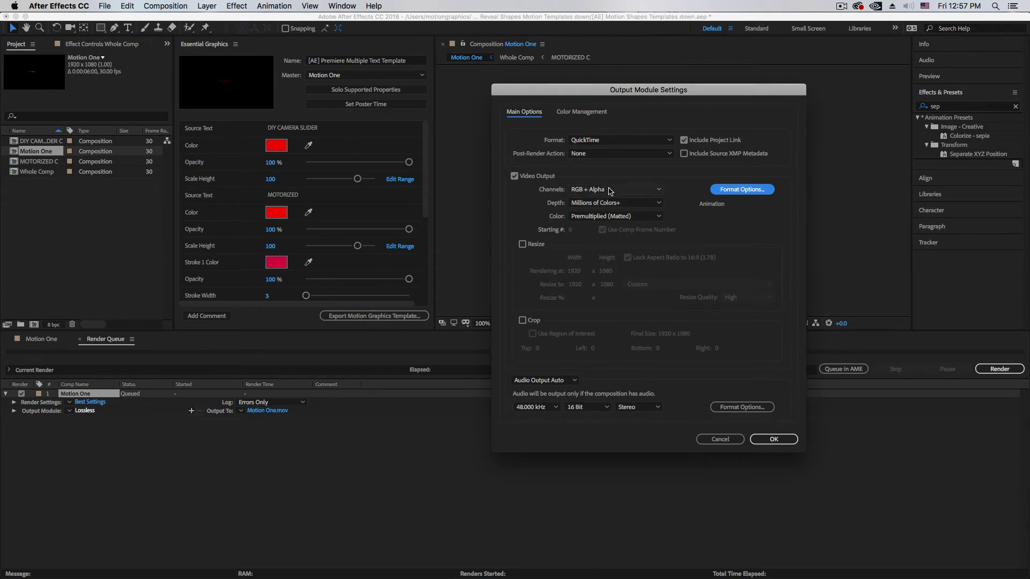
click(773, 440)
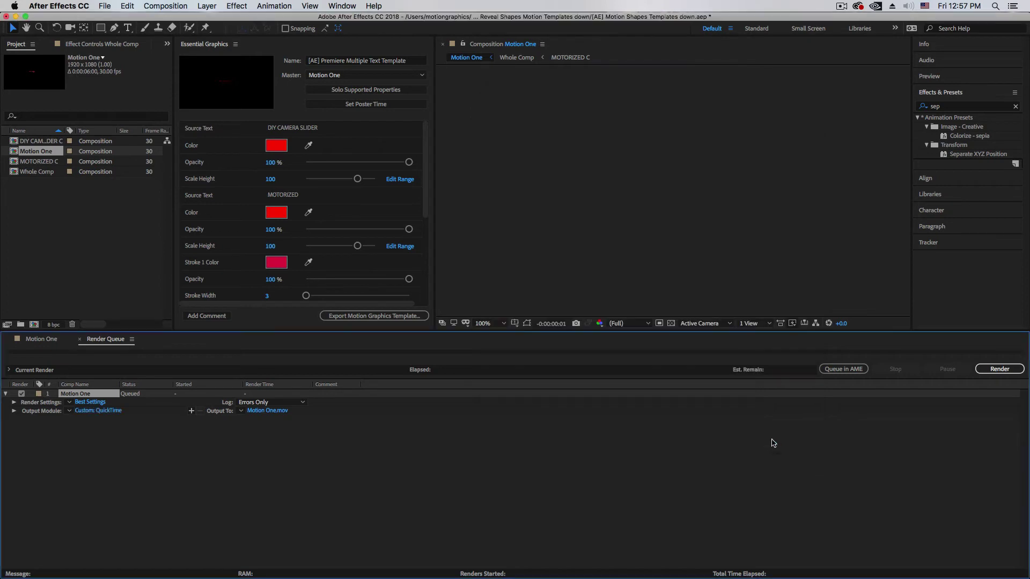
Render the queued Motion One composition and locate the rendered Motion One.mov in the Movies folder in Finder.
click(999, 369)
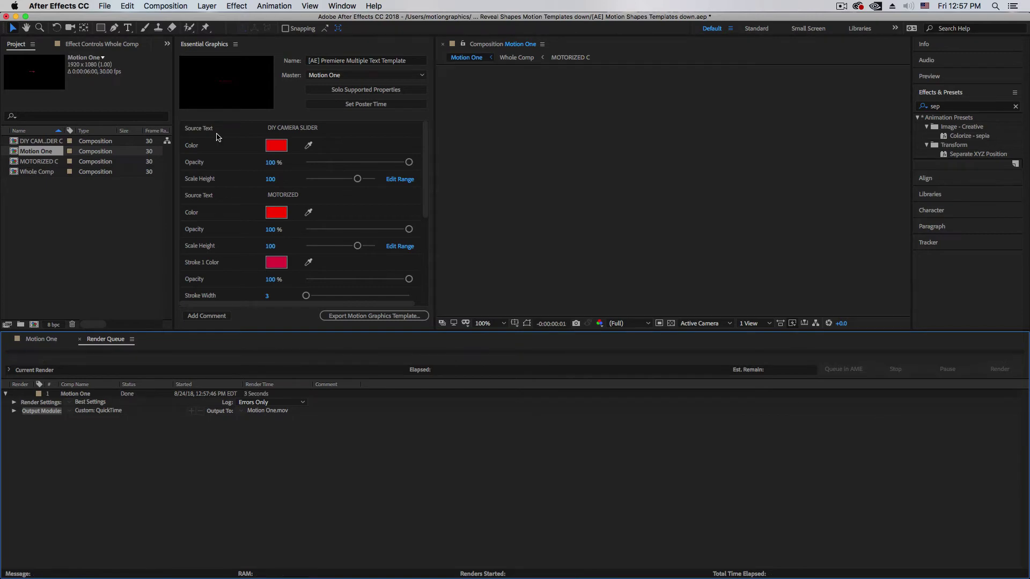
click(15, 17)
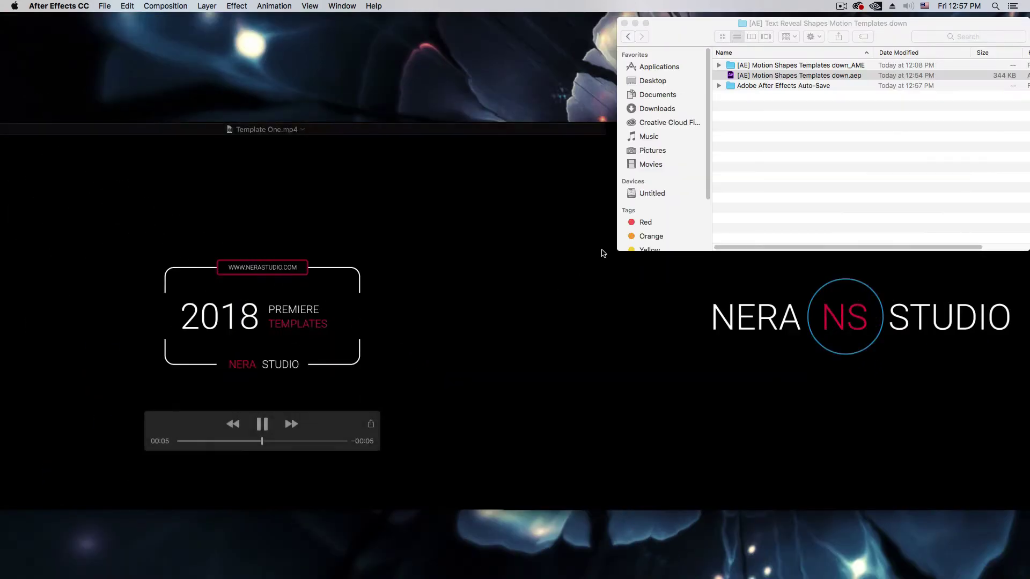
click(648, 164)
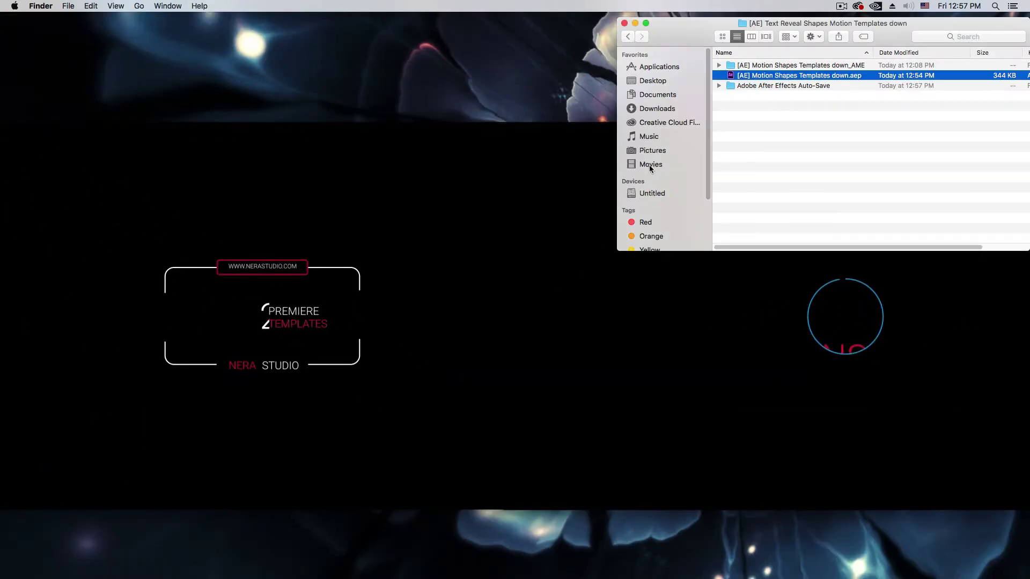
click(647, 165)
click(767, 78)
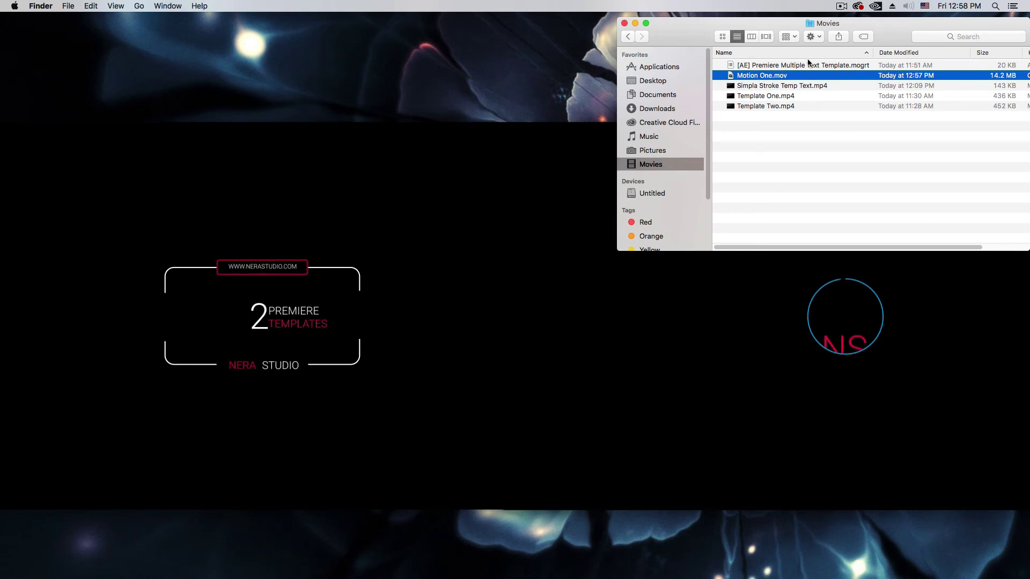
Close the open QuickTime preview videos and the Movies folder window.
click(268, 134)
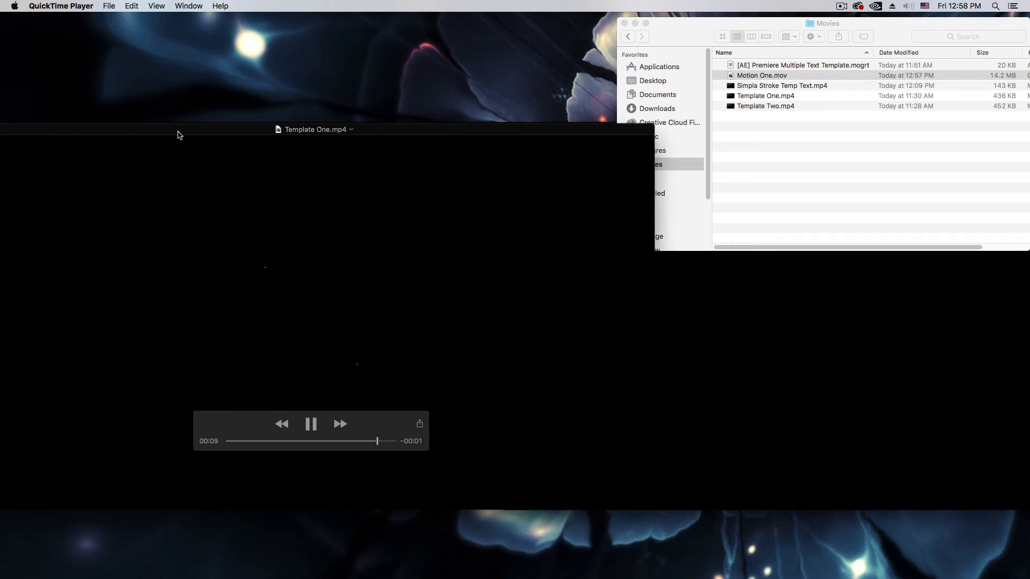
click(611, 212)
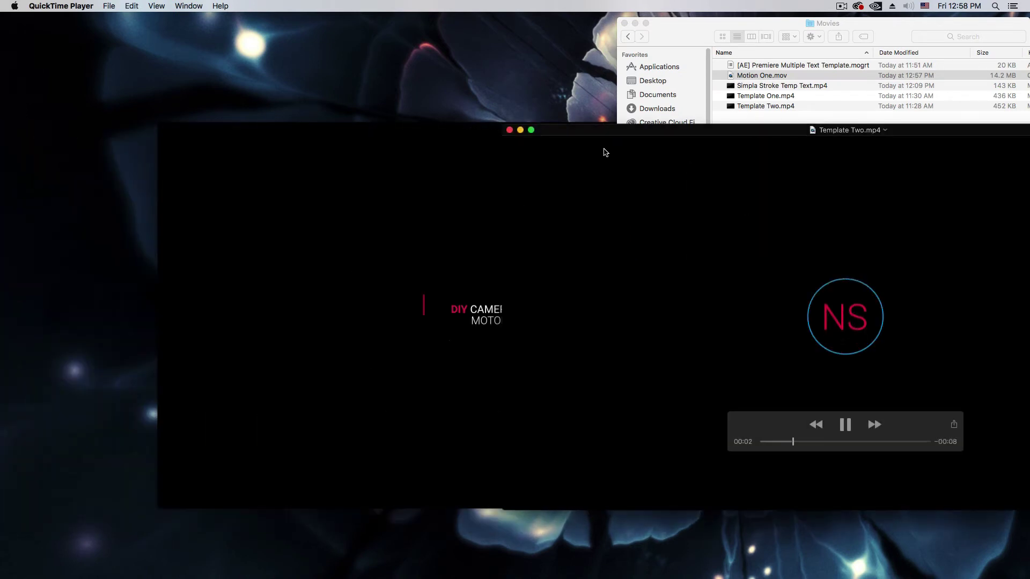
click(509, 130)
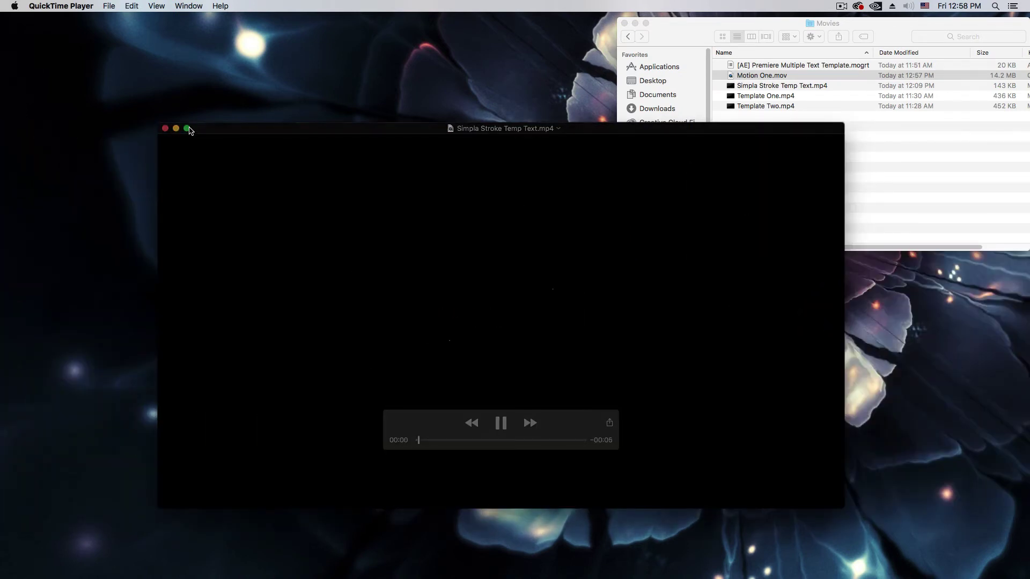
key(super+w)
click(676, 36)
drag(676, 35, 453, 75)
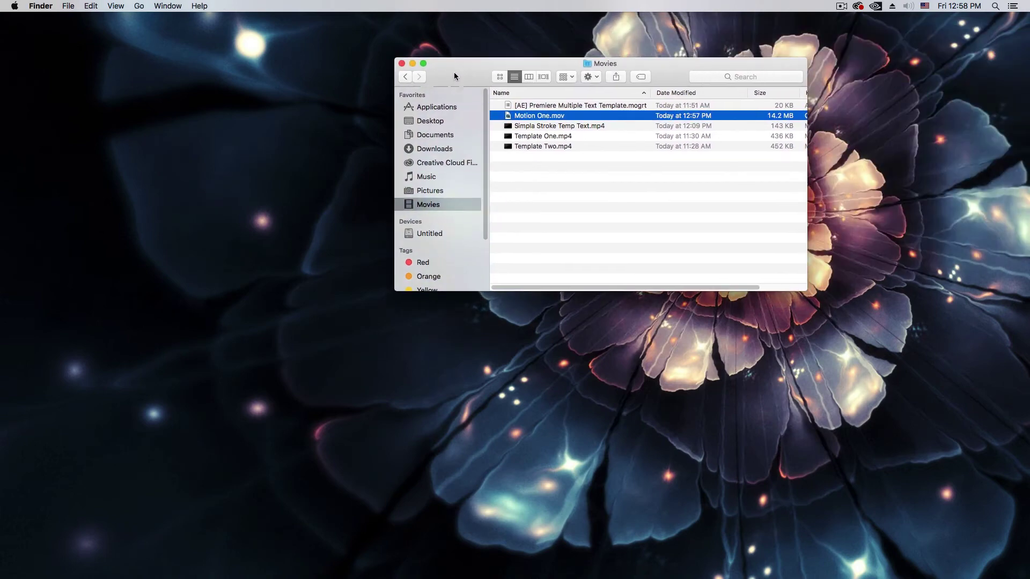
click(401, 64)
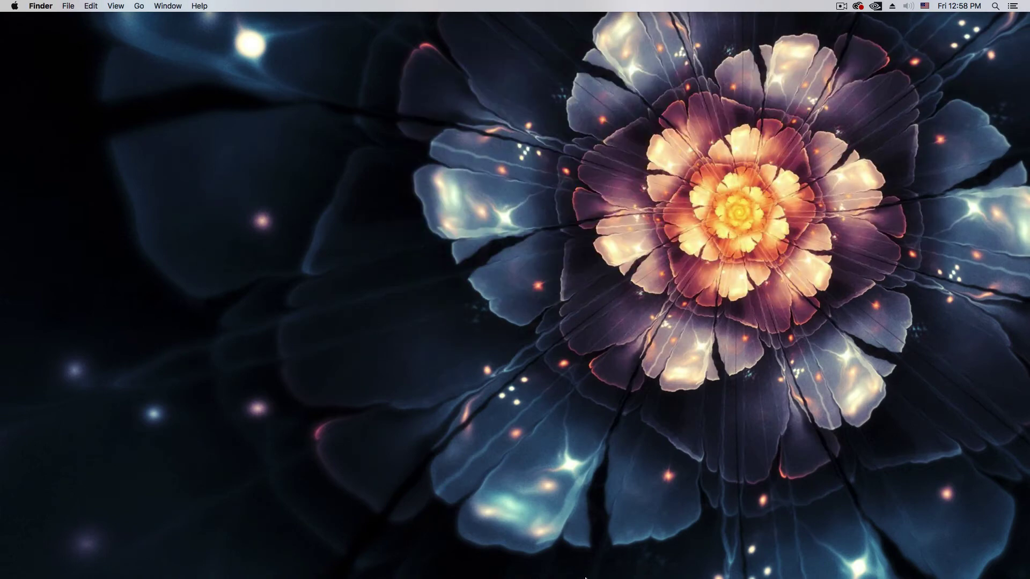
Switch to Safari and view the YouTube tutorial about installing and customizing Essential Graphics folders in Premiere.
mouse_move(590, 577)
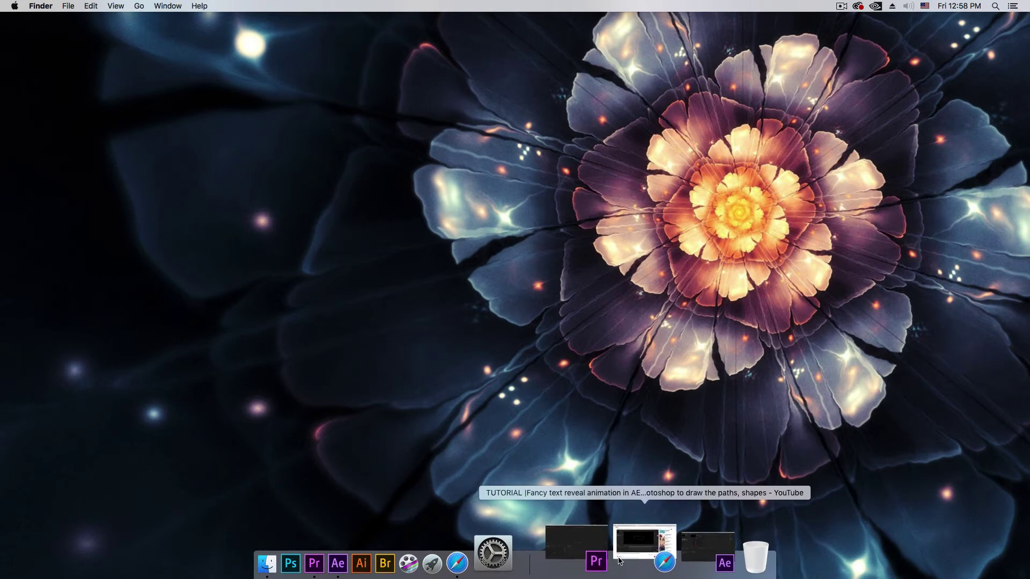
click(625, 575)
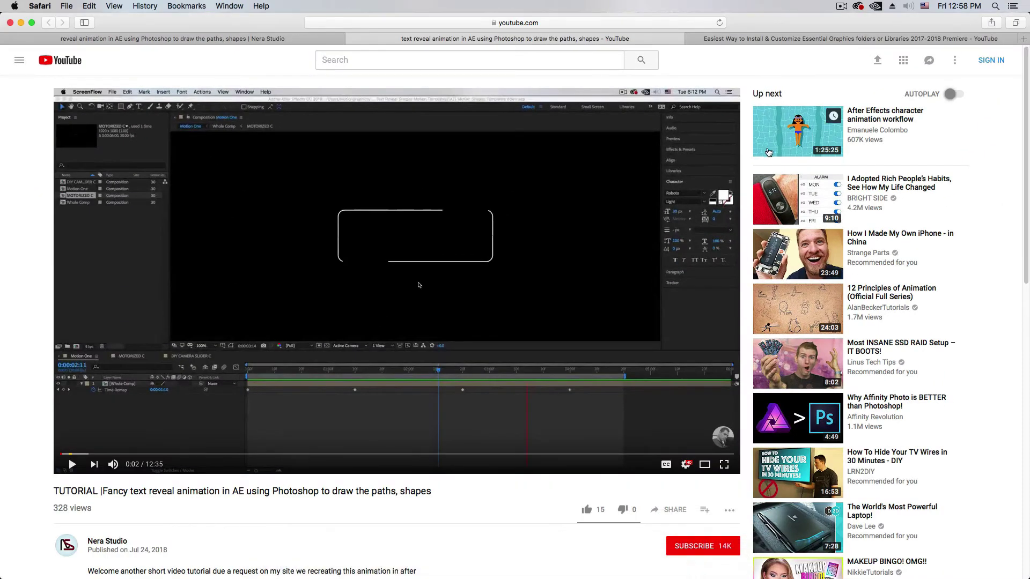
click(833, 39)
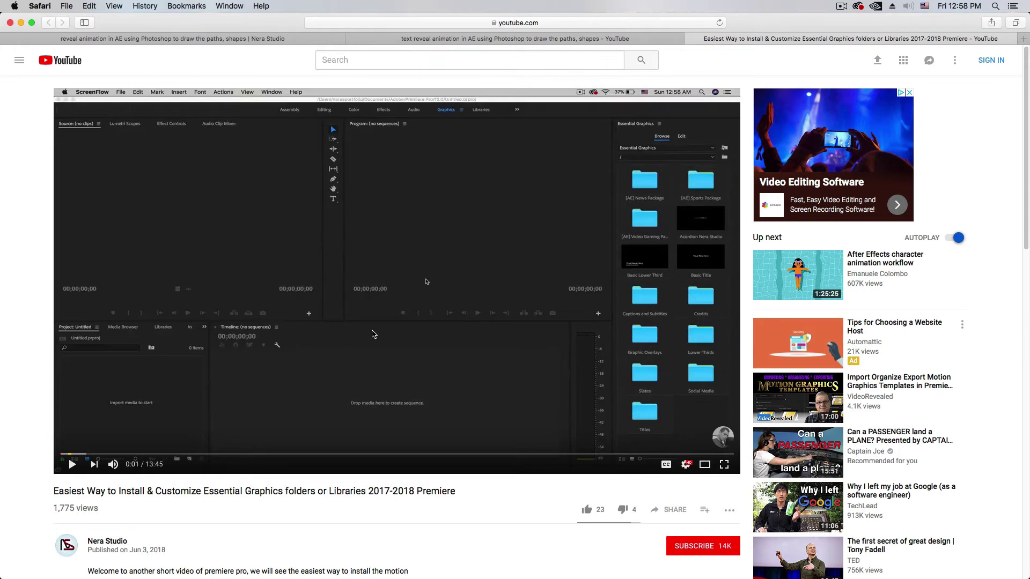
mouse_move(545, 572)
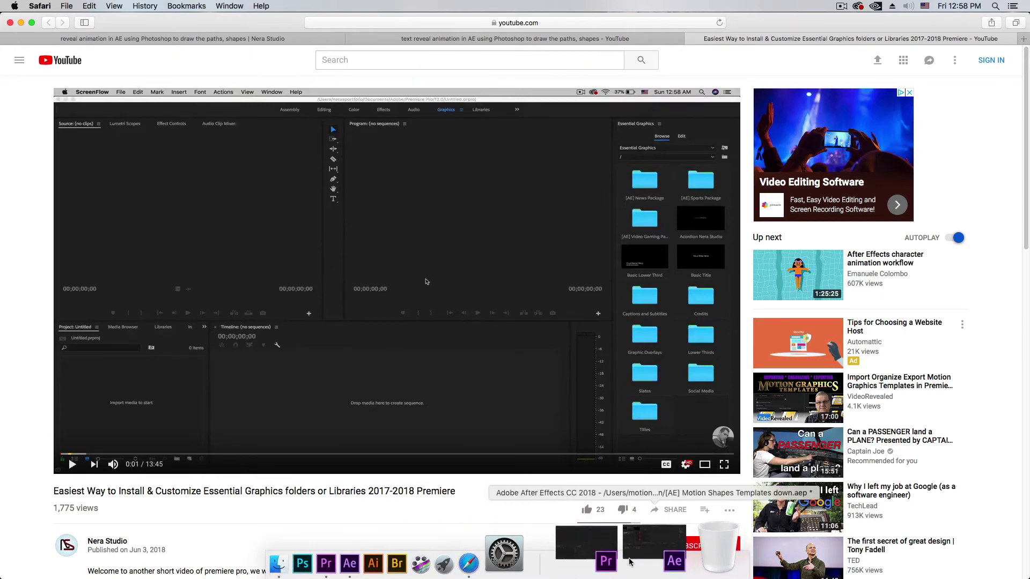
click(595, 547)
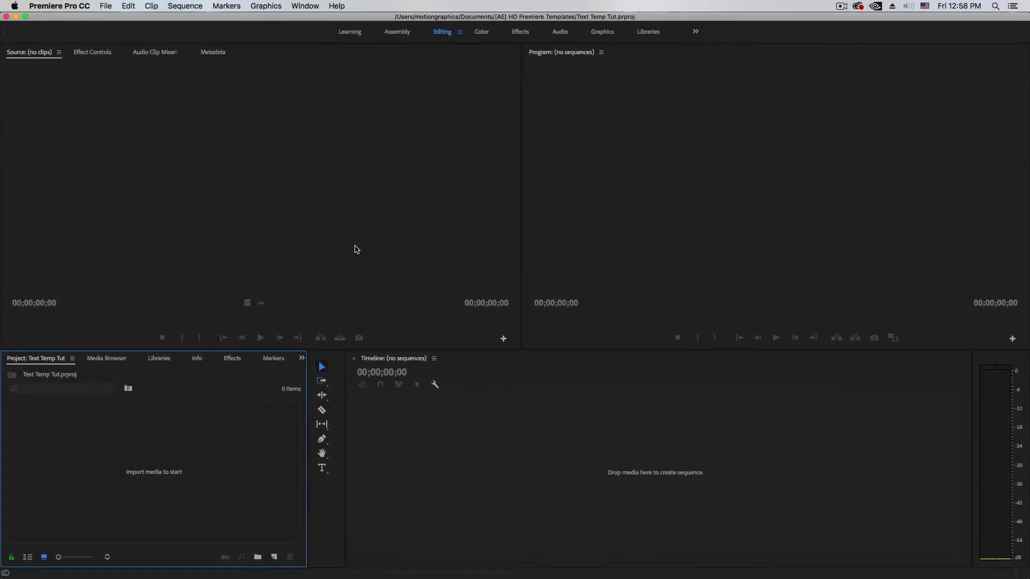
click(354, 249)
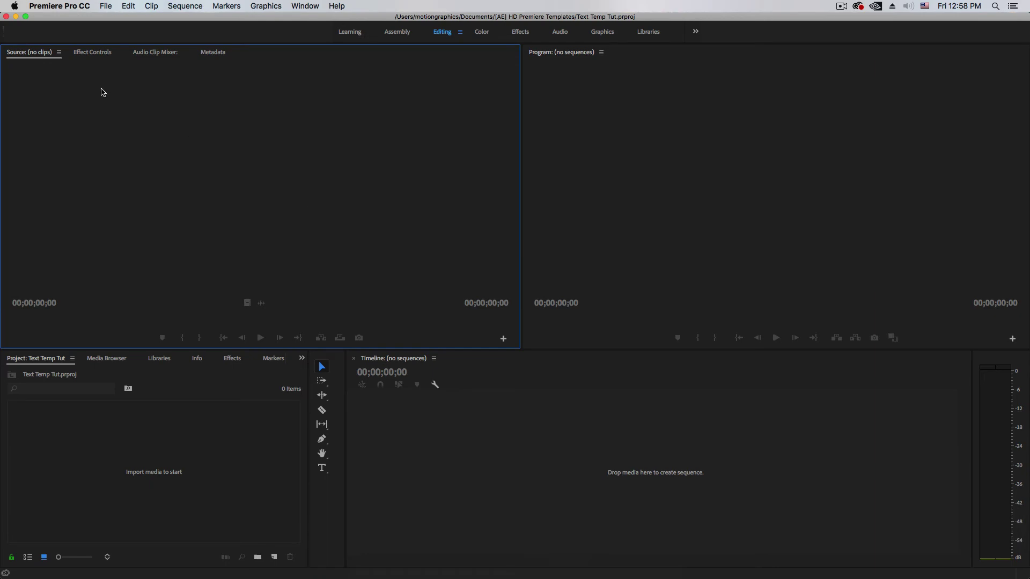
click(15, 17)
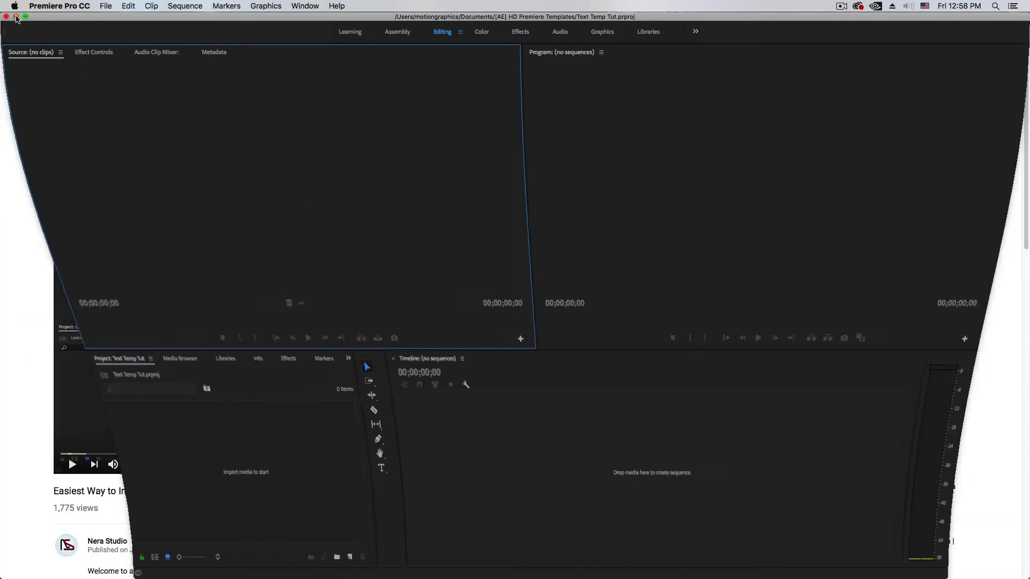
Open a new Finder window and clear the browser from the desktop so only Finder remains.
click(368, 551)
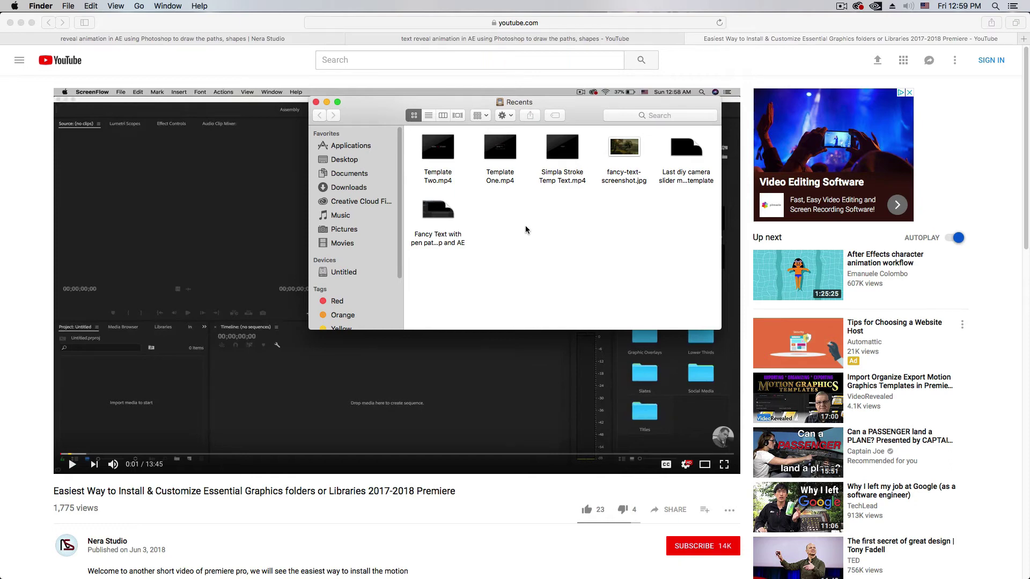
drag(368, 106, 414, 128)
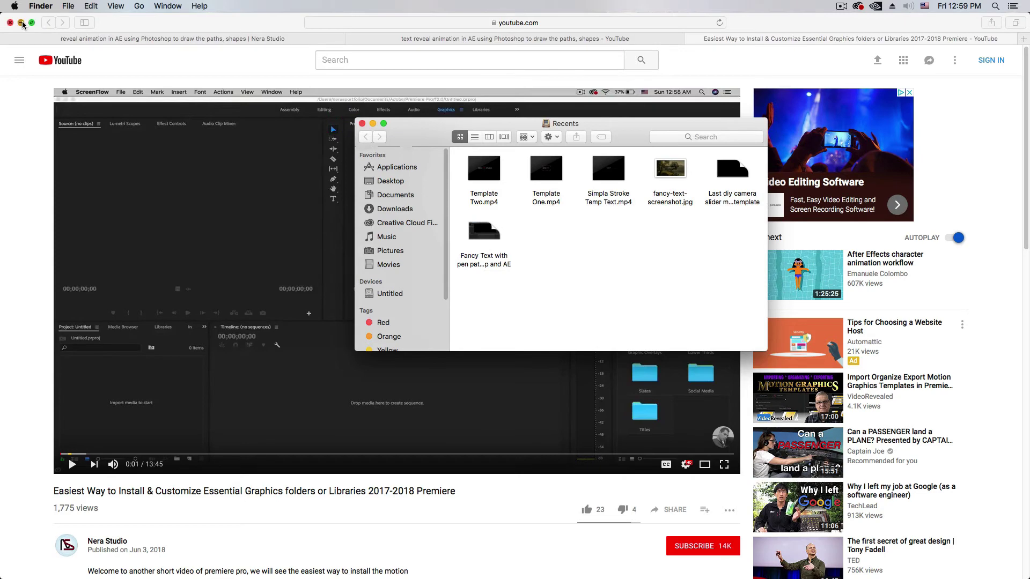
key(super+alt+h)
drag(511, 124, 501, 105)
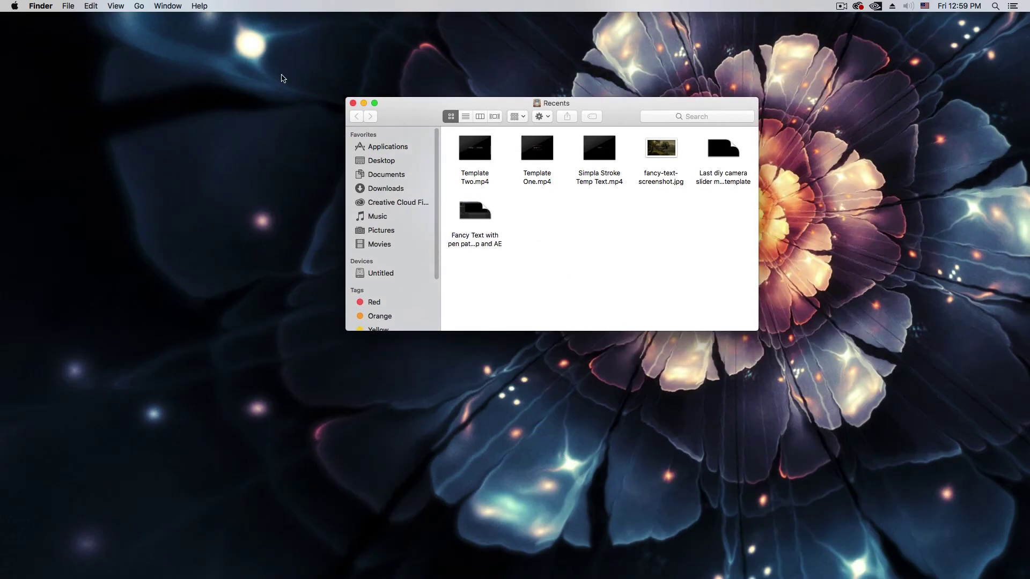
Go to the Computer location in Finder and open the Hackintosh startup disk.
click(138, 6)
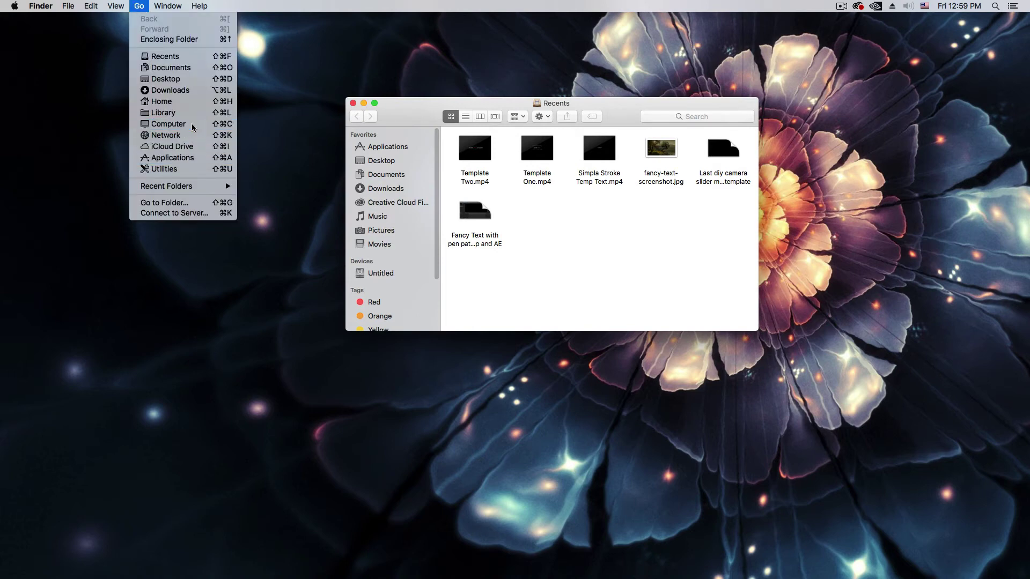
click(193, 127)
double_click(475, 155)
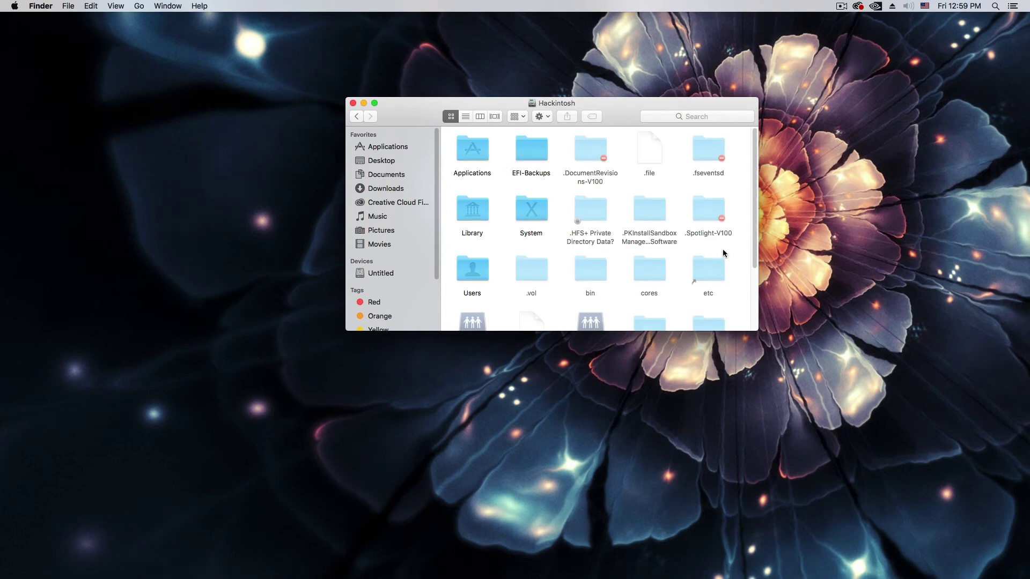
Look through the startup disk's contents, then toggle the display of hidden files off and back on.
scroll(749, 252, down, 3)
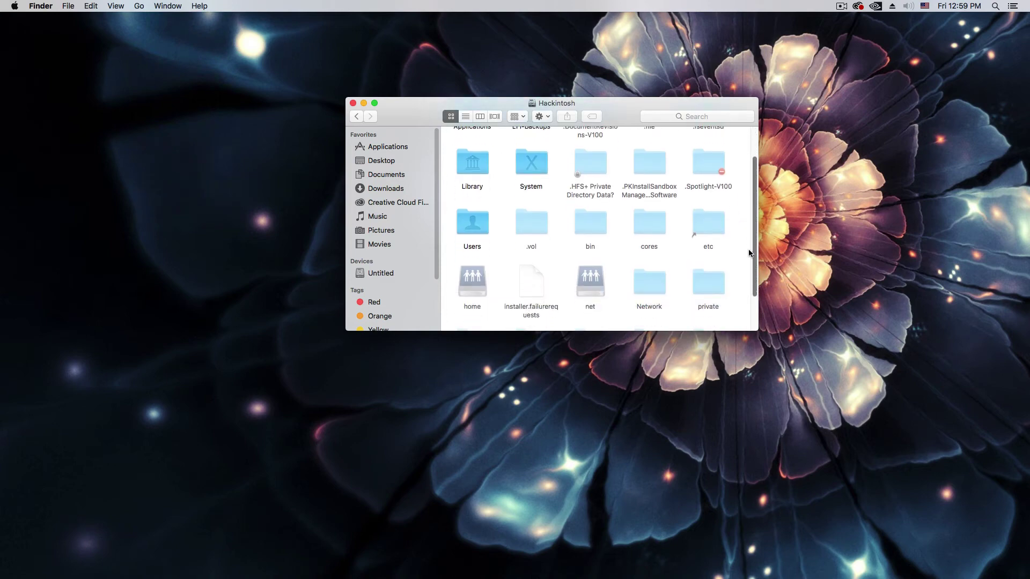
scroll(749, 253, down, 2)
scroll(752, 220, up, 4)
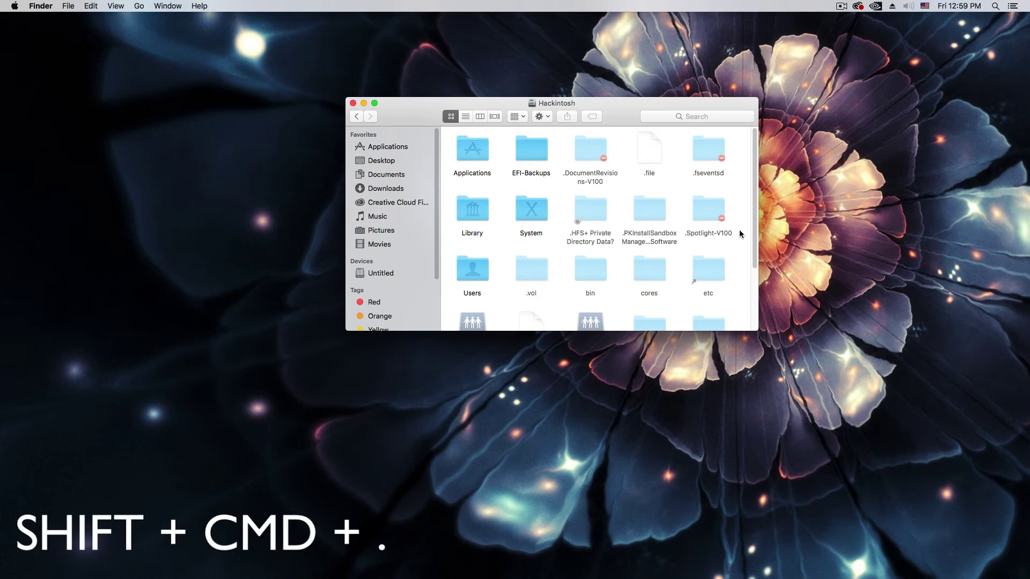
key(super+shift+period)
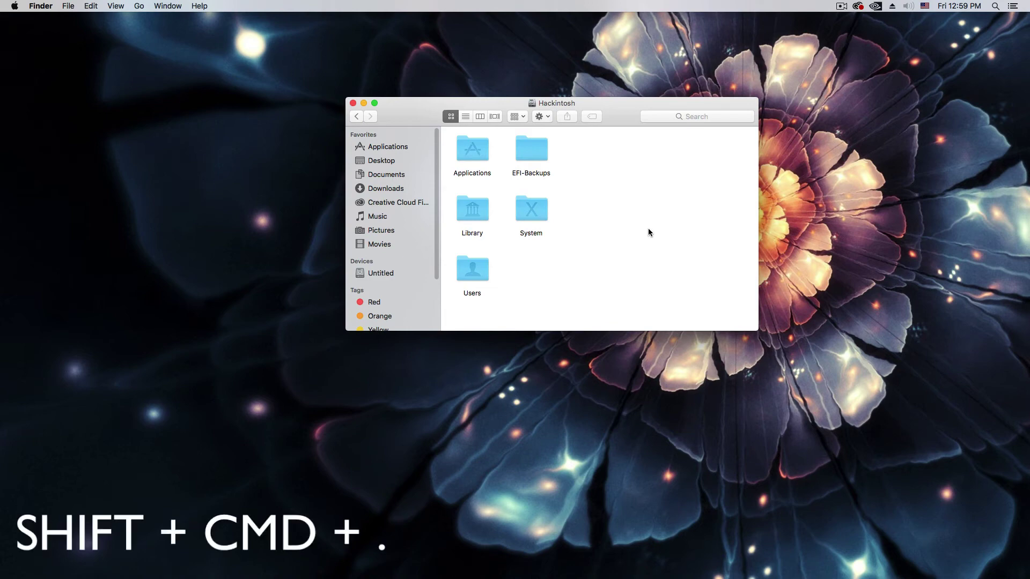
key(shift+super+period)
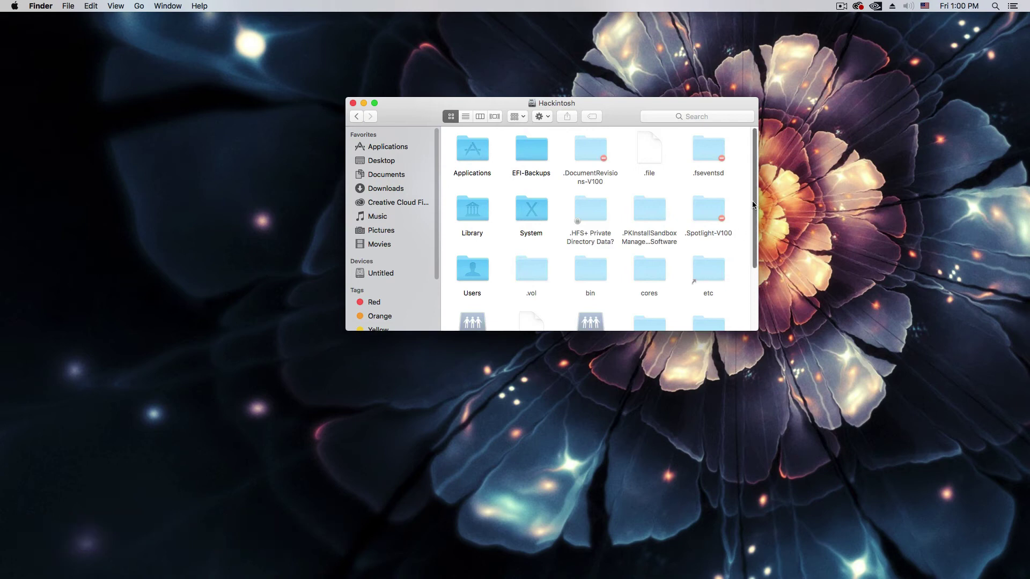
Open the hidden Library folder inside the current user's home folder under Users.
mouse_move(754, 203)
mouse_down()
mouse_move(762, 281)
mouse_move(757, 201)
mouse_up()
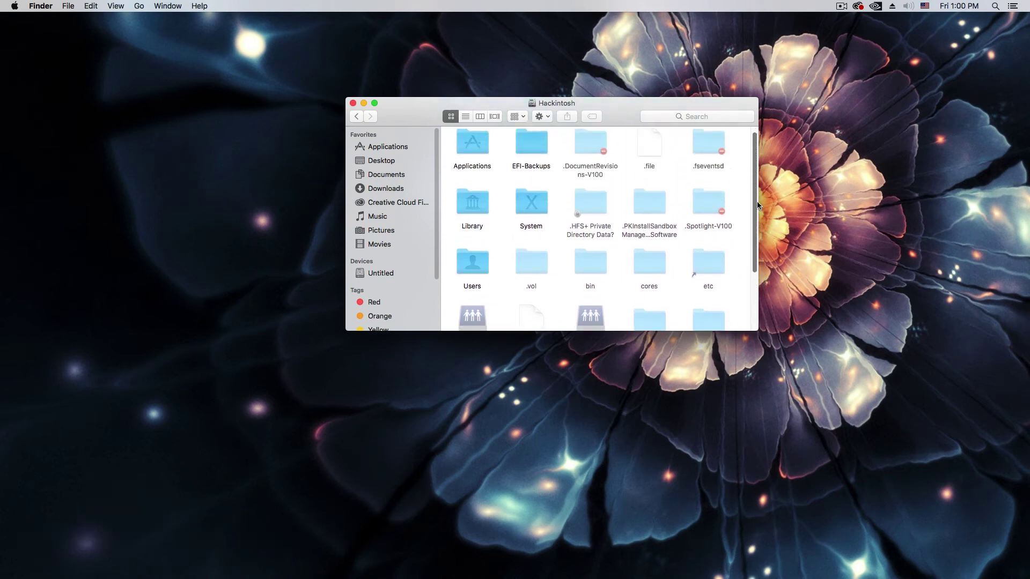
double_click(476, 266)
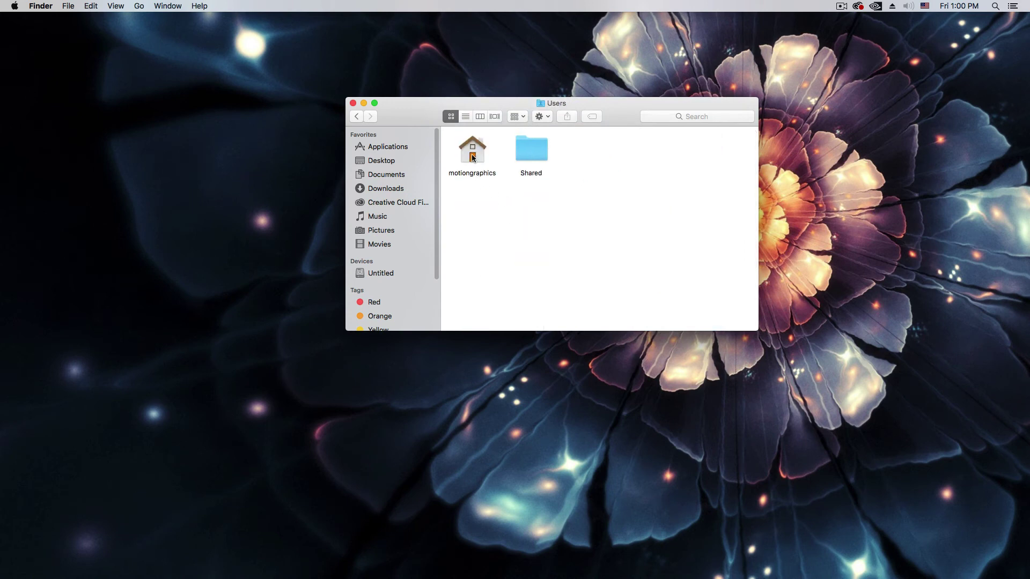
double_click(472, 156)
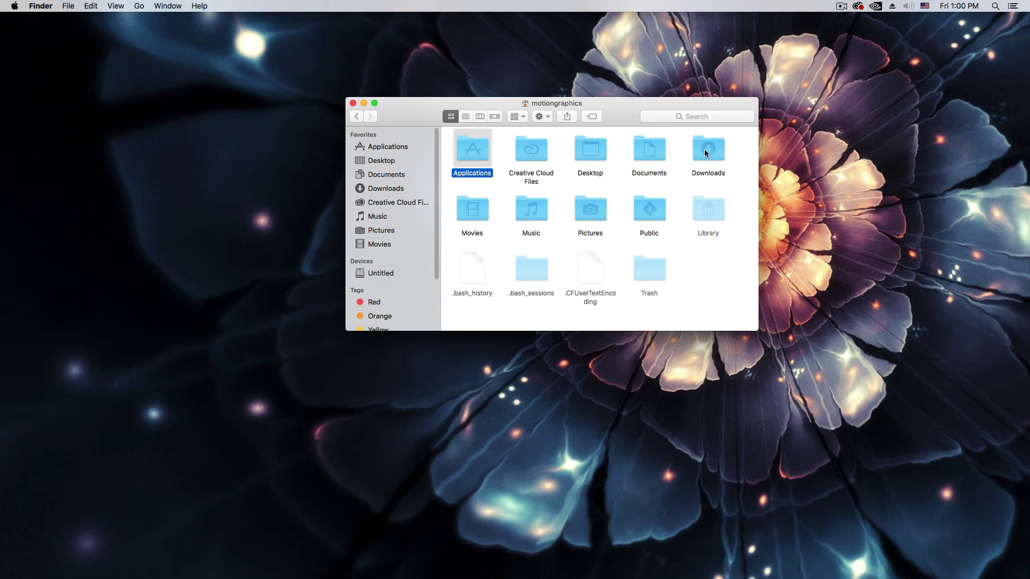
double_click(712, 212)
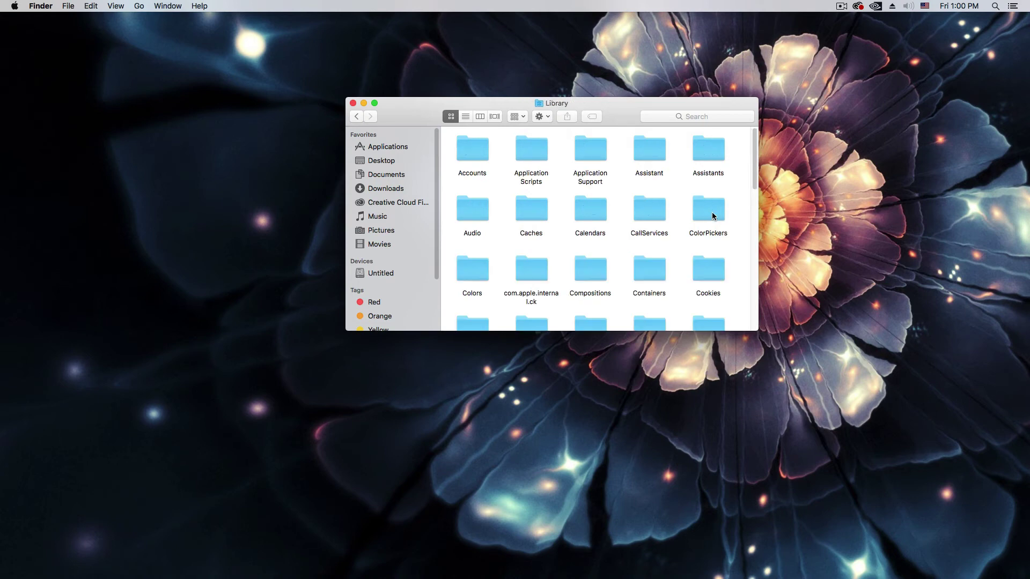
Show the Library as a list, open Application Support > Adobe > Common > Motion Graphics Templates, and enlarge the window.
click(465, 117)
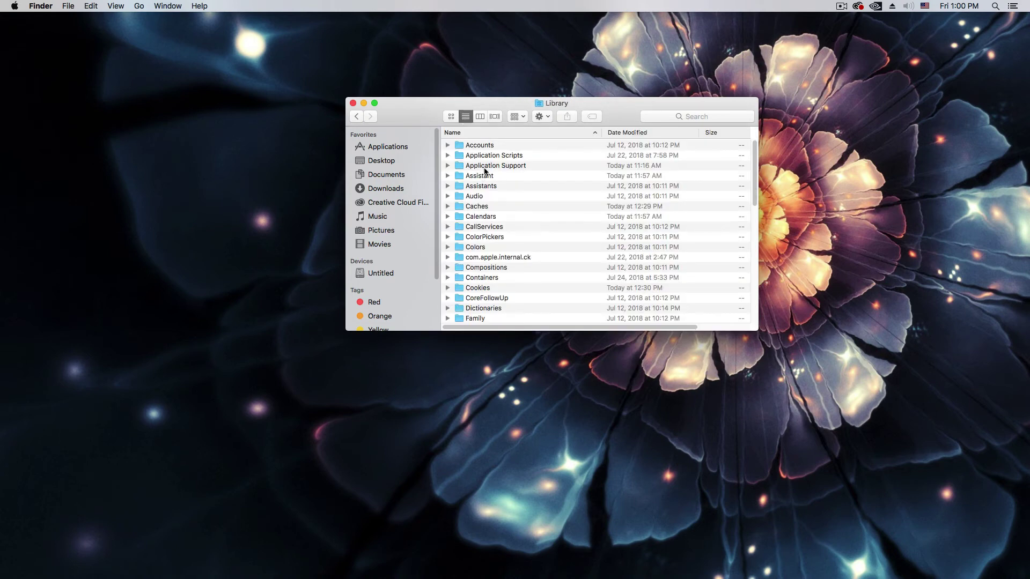
double_click(484, 167)
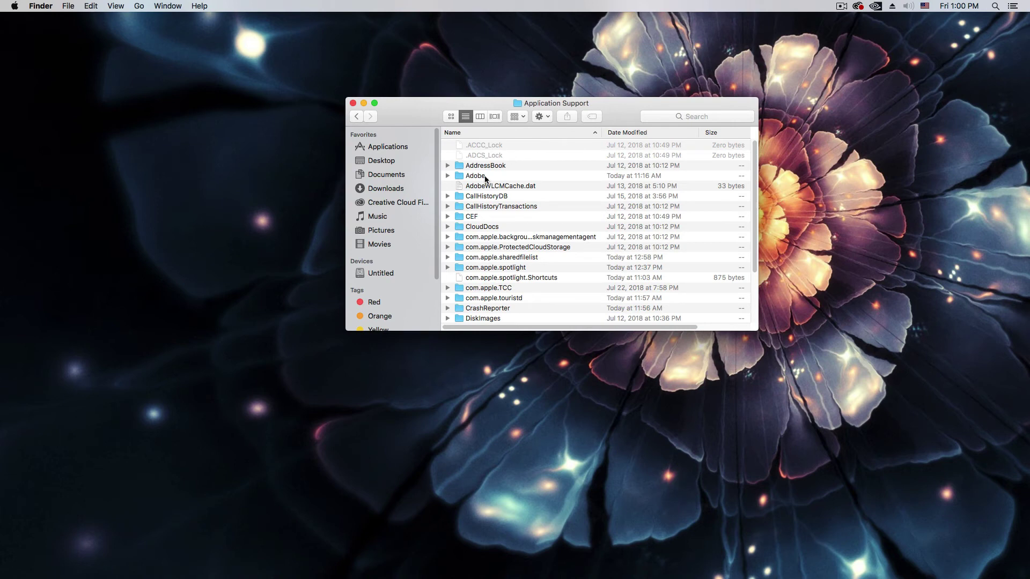
double_click(485, 177)
click(484, 207)
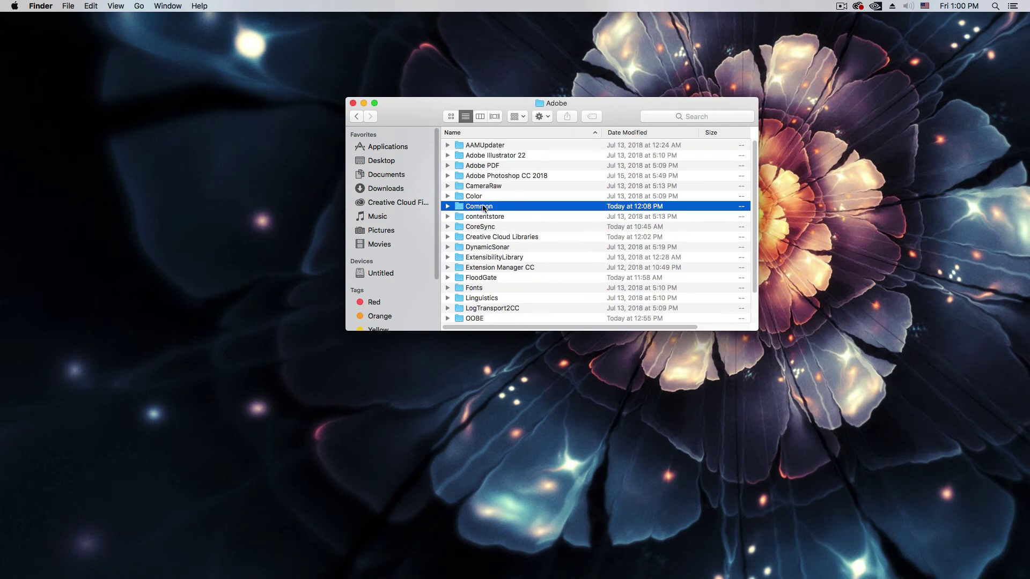
double_click(483, 207)
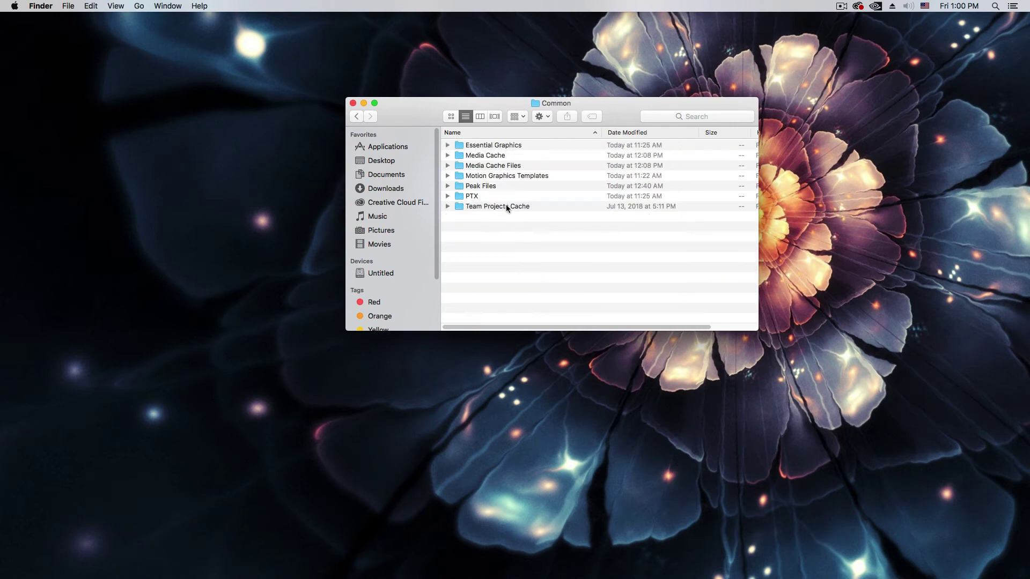
double_click(493, 176)
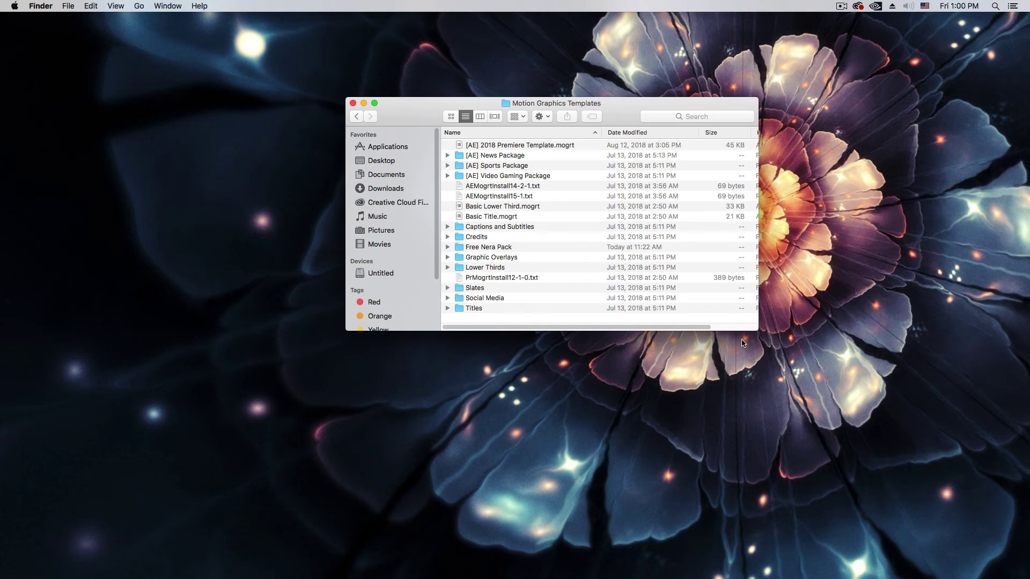
drag(759, 331, 874, 470)
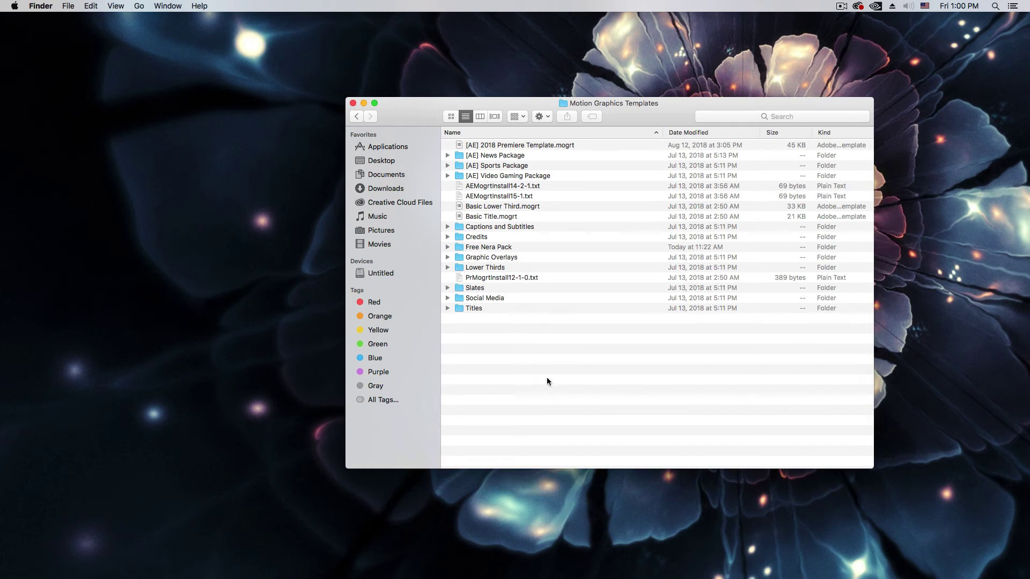
Open the Free Nera Pack folder and place a new Finder window beside it.
double_click(491, 249)
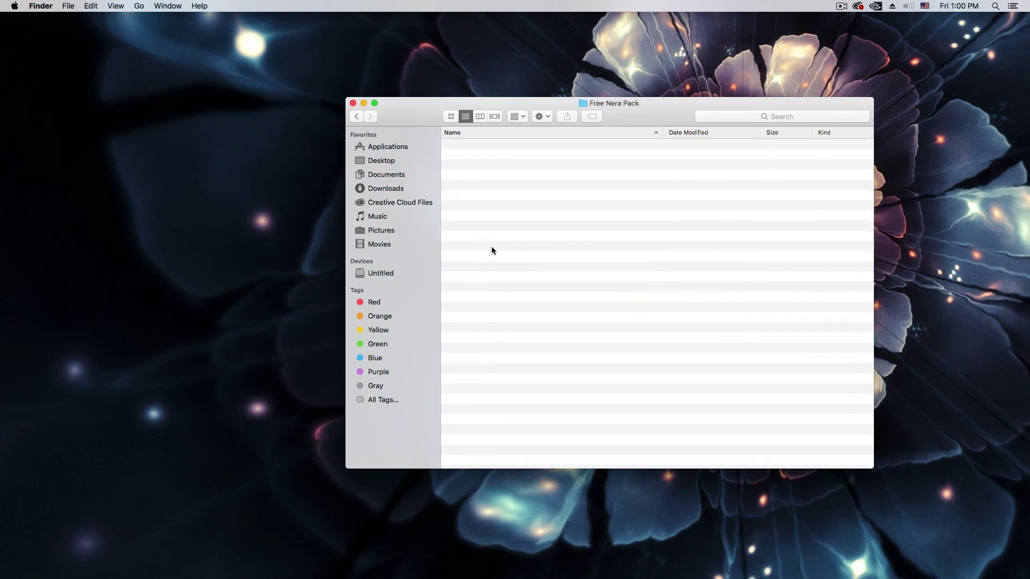
drag(387, 109, 323, 101)
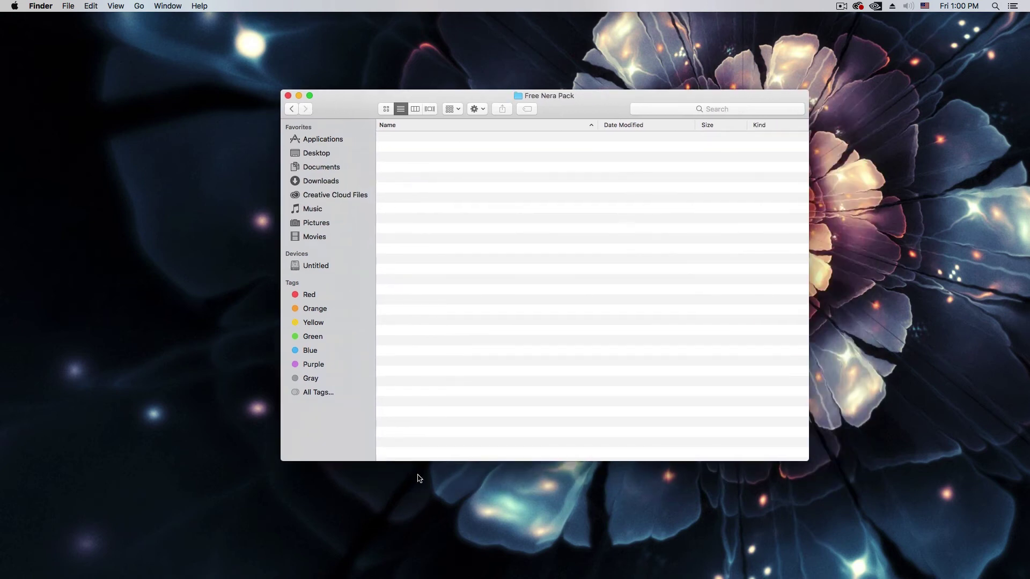
mouse_move(410, 575)
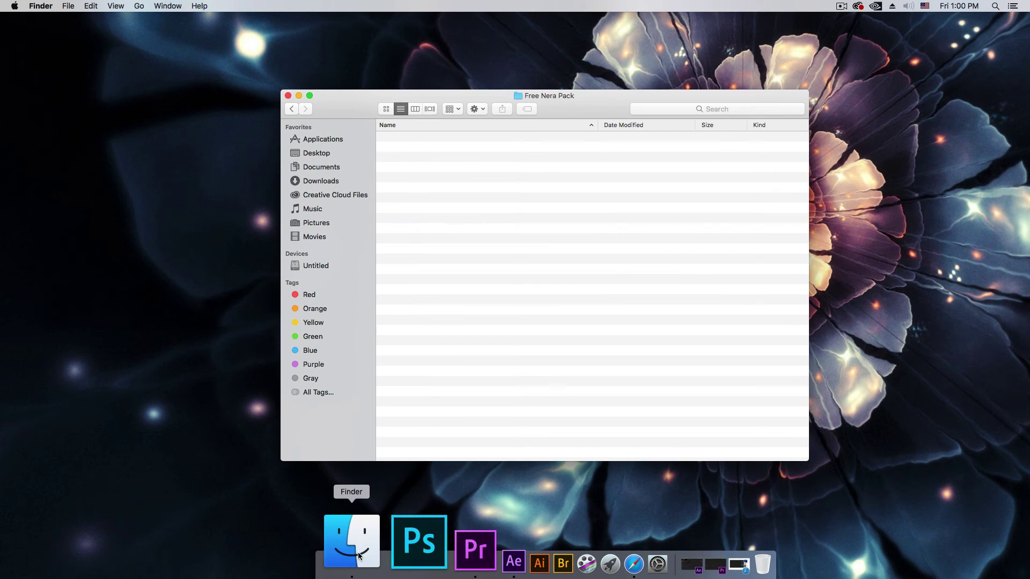
right_click(358, 555)
click(386, 411)
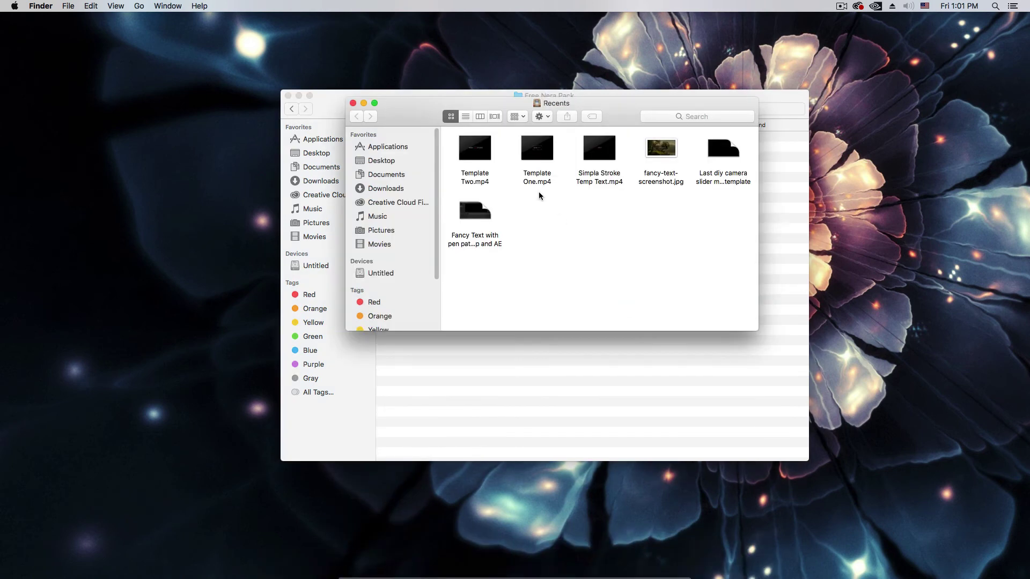
drag(397, 108, 666, 185)
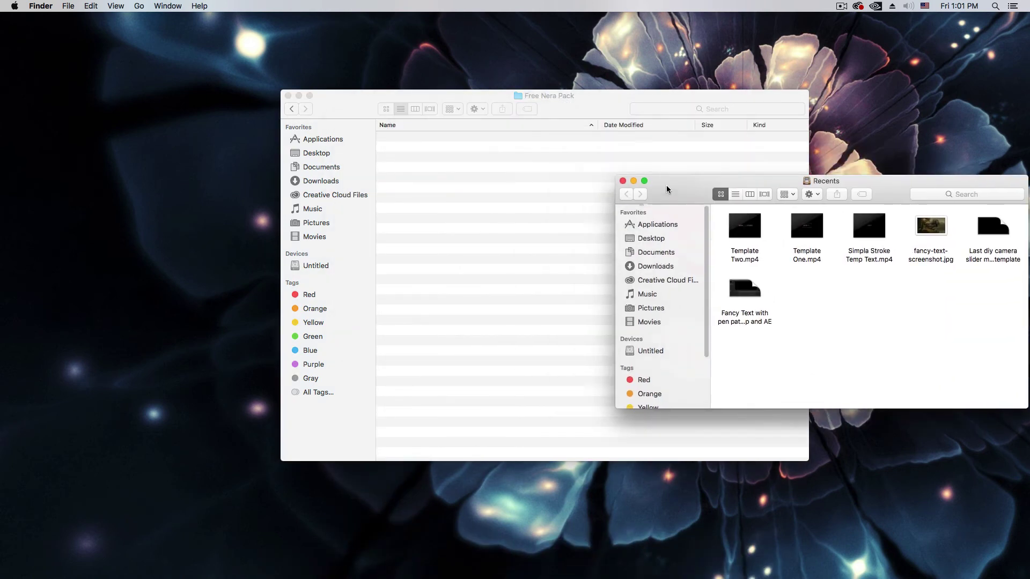
In the new Finder window, open Documents > [AE] HD Premiere Templates > [AE] Templates Pr.
click(661, 258)
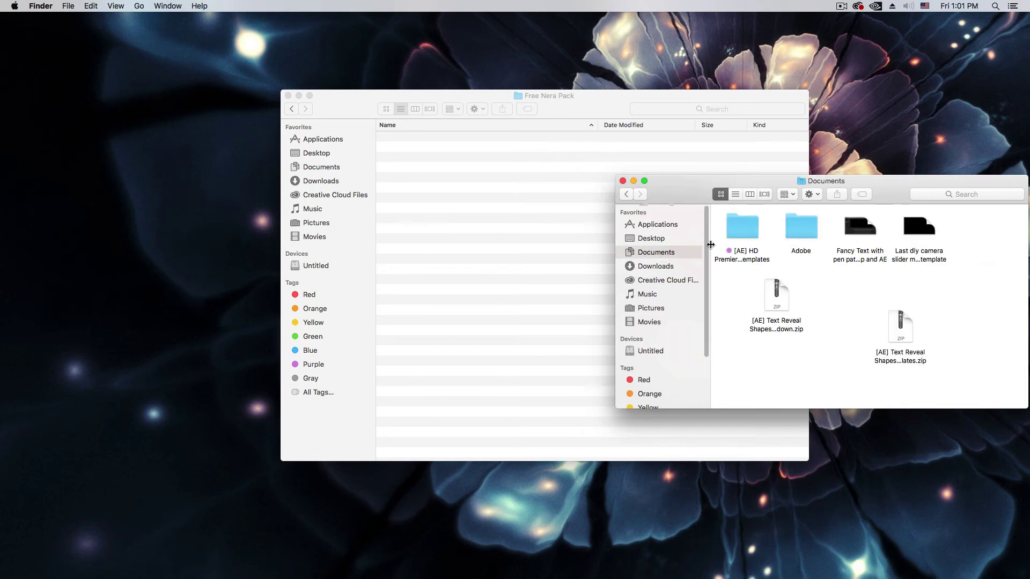
double_click(747, 226)
double_click(866, 235)
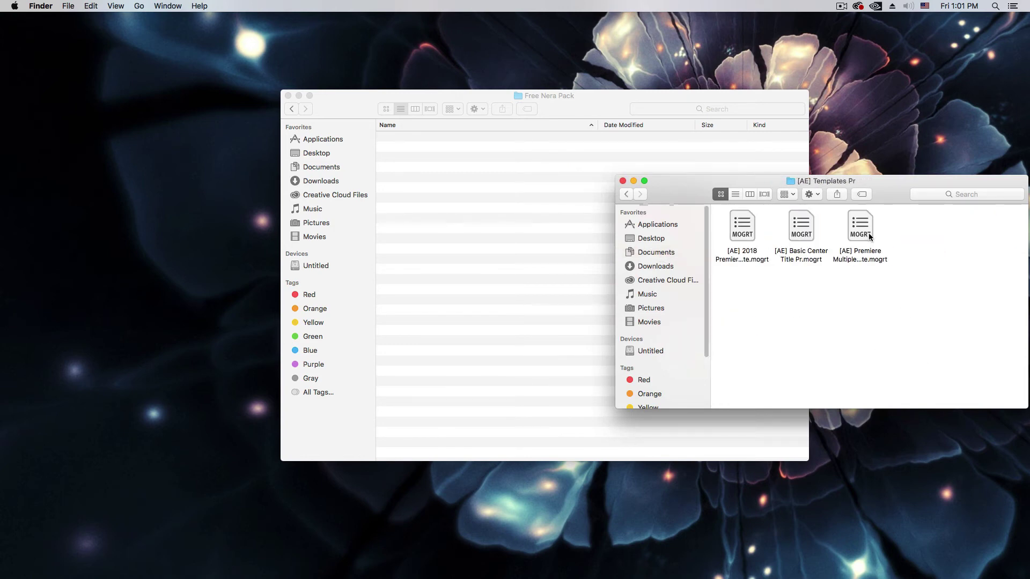
Copy the three .mogrt templates from [AE] Templates Pr into the Free Nera Pack folder, leaving the originals in place.
drag(938, 280, 439, 228)
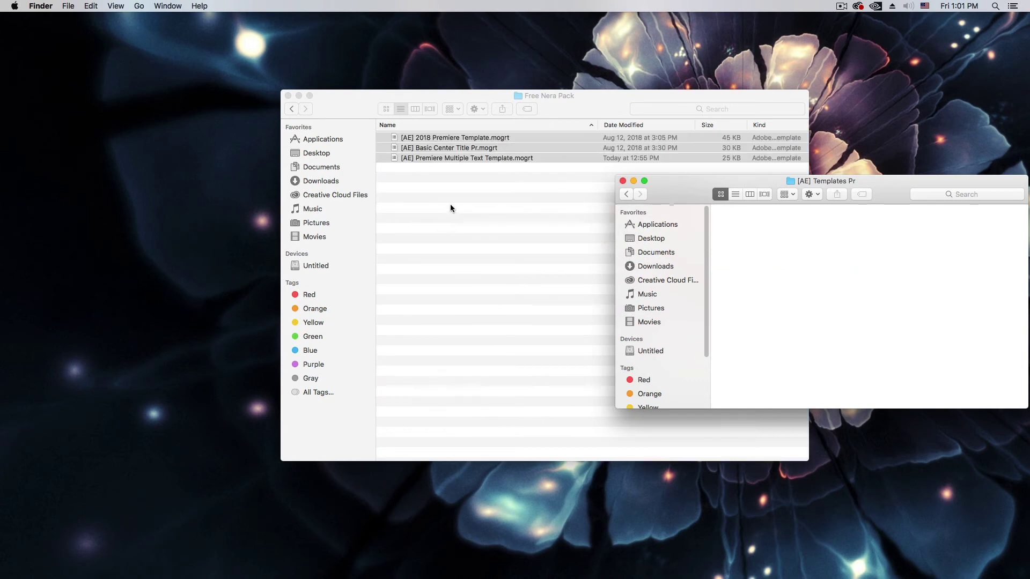
key(super+z)
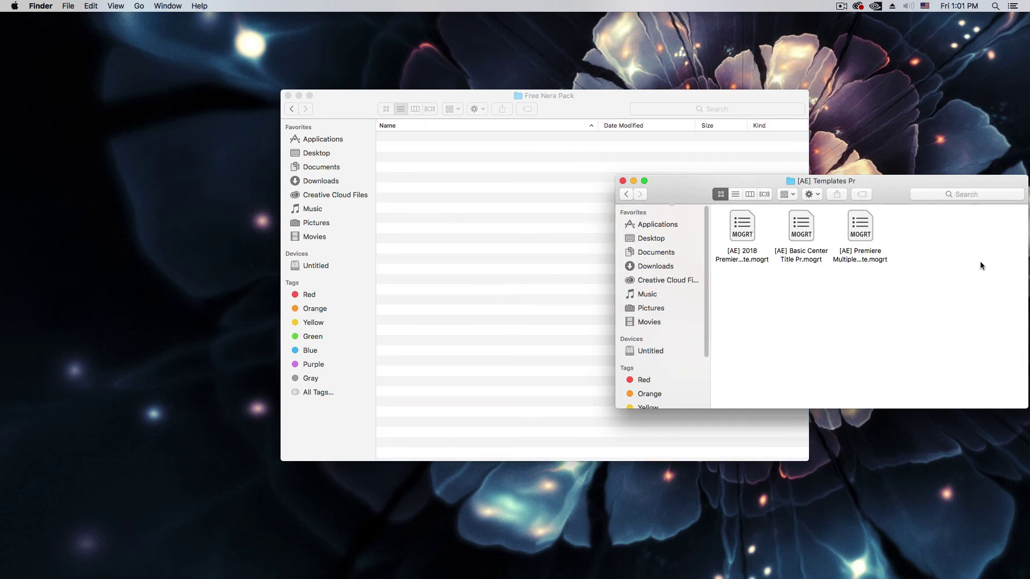
drag(980, 265, 743, 226)
right_click(744, 226)
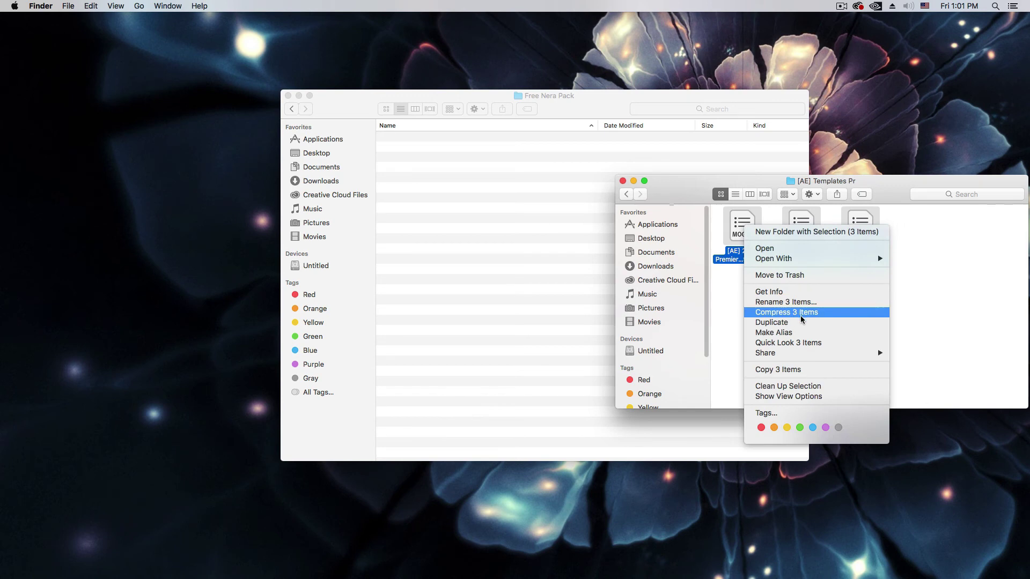
click(778, 369)
click(493, 251)
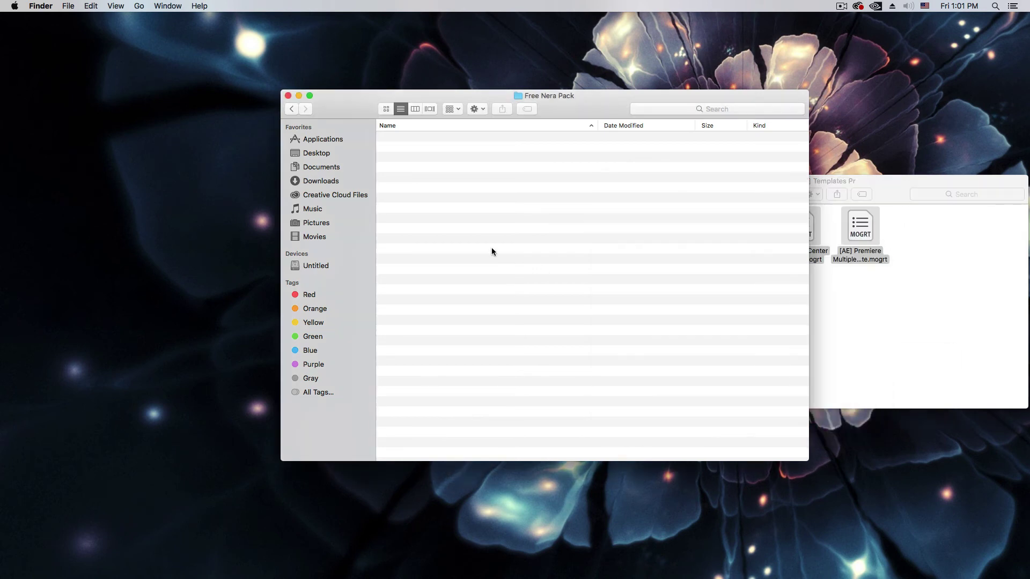
click(974, 349)
click(532, 251)
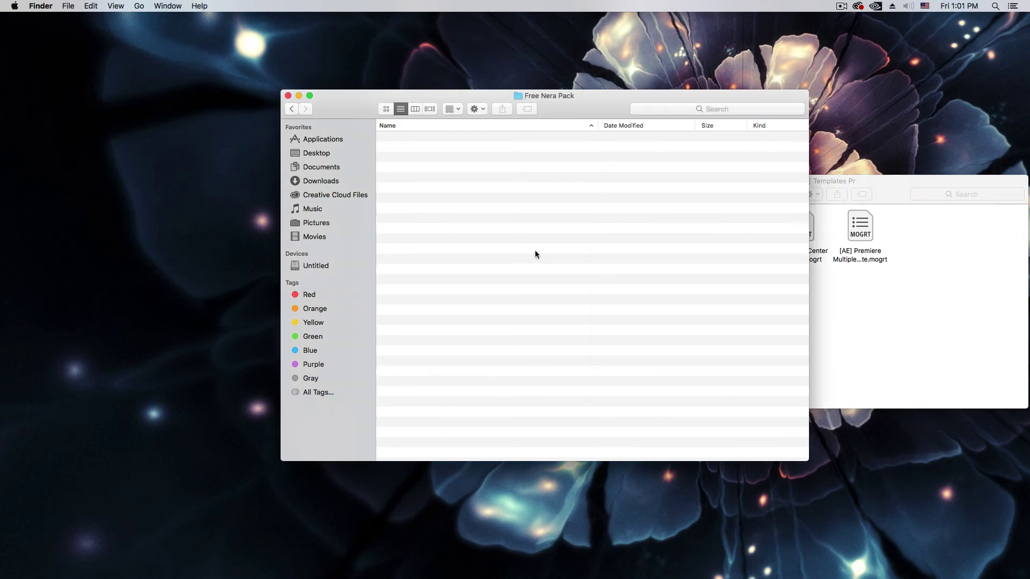
key(super+v)
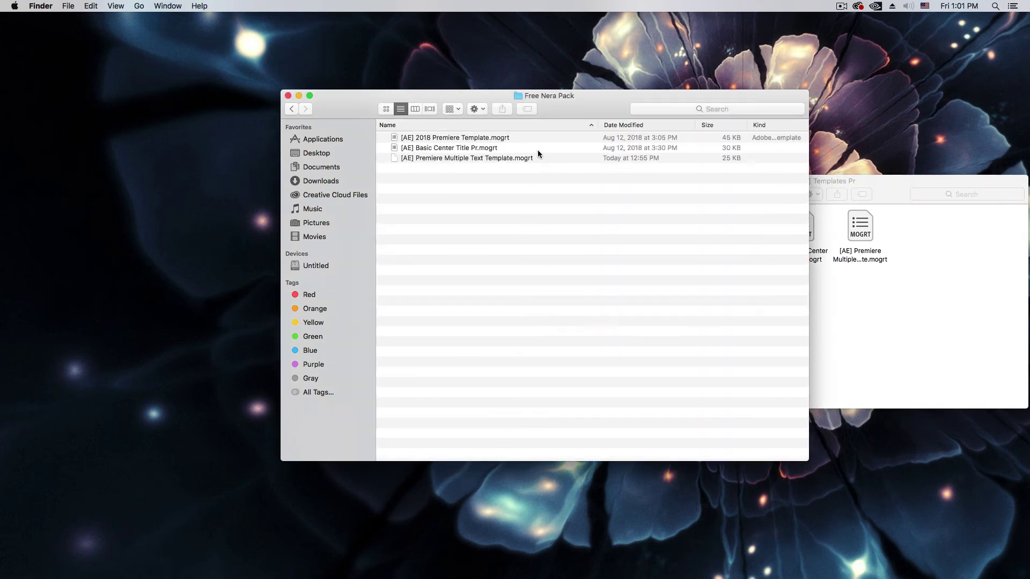
Close both Finder windows and switch to Premiere Pro.
click(288, 96)
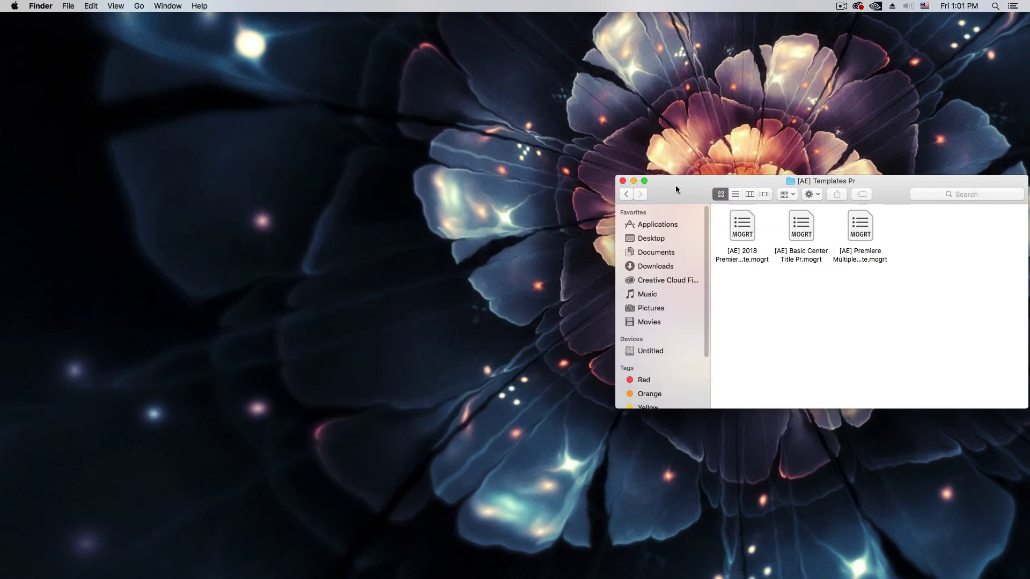
drag(675, 185, 621, 181)
click(570, 176)
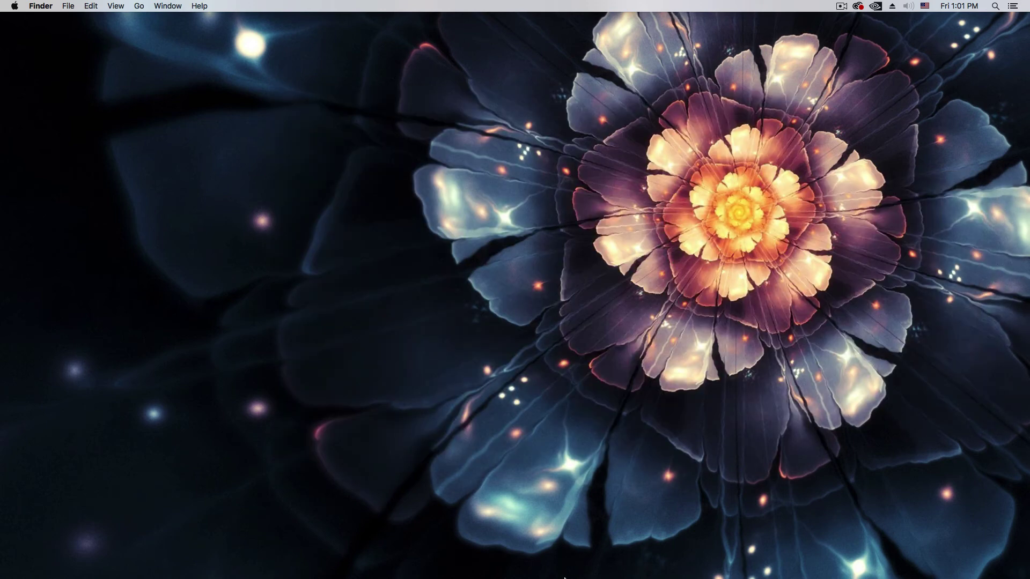
mouse_move(564, 578)
click(628, 550)
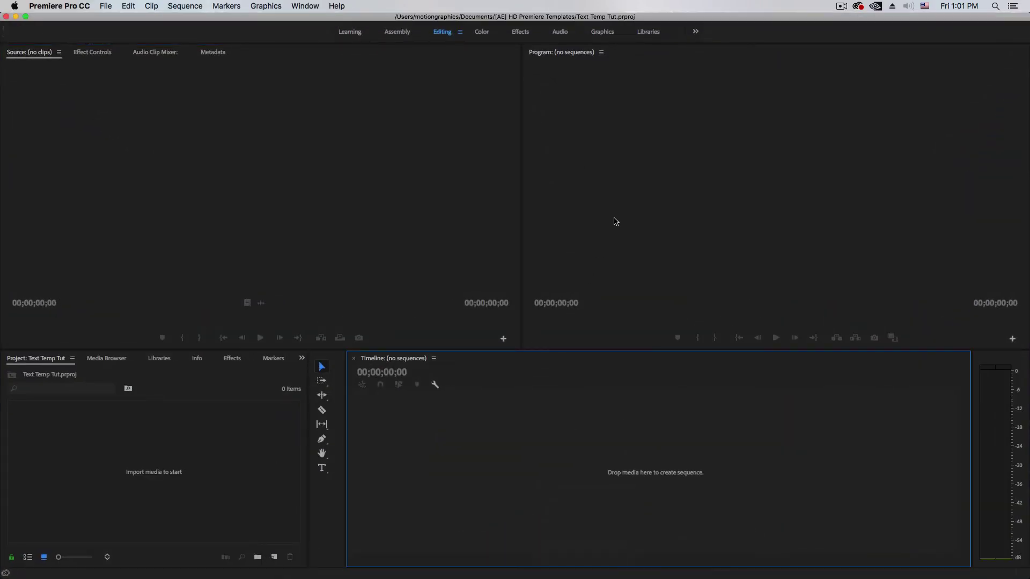
Show the Essential Graphics panel, view the Adobe Stock templates and return to My Templates.
click(305, 6)
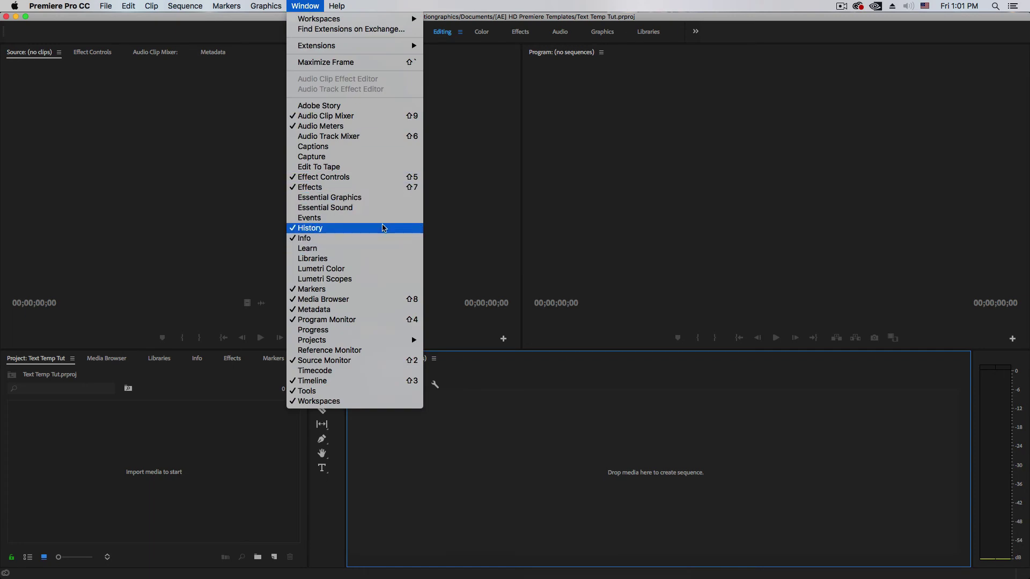
click(368, 198)
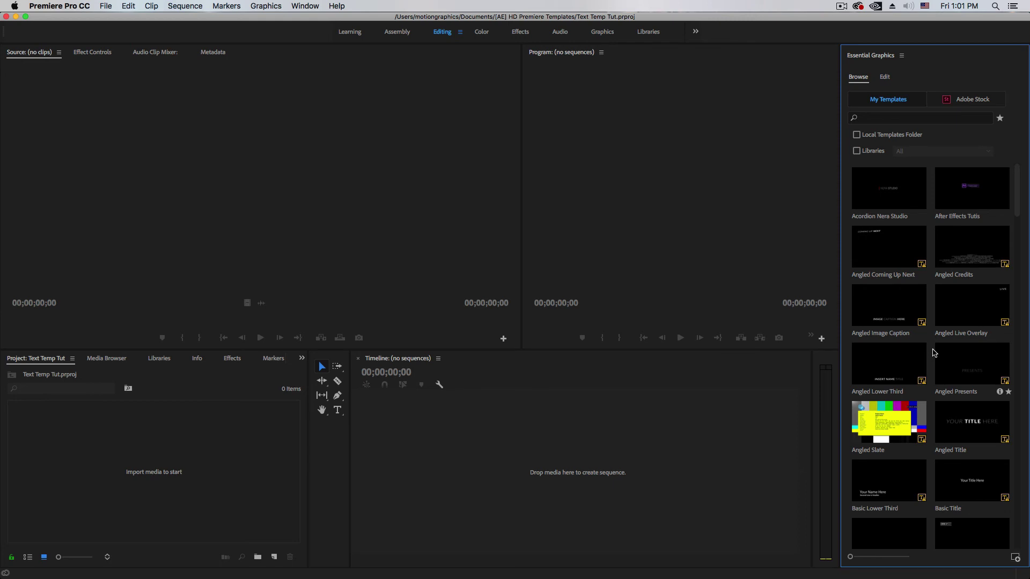
click(963, 99)
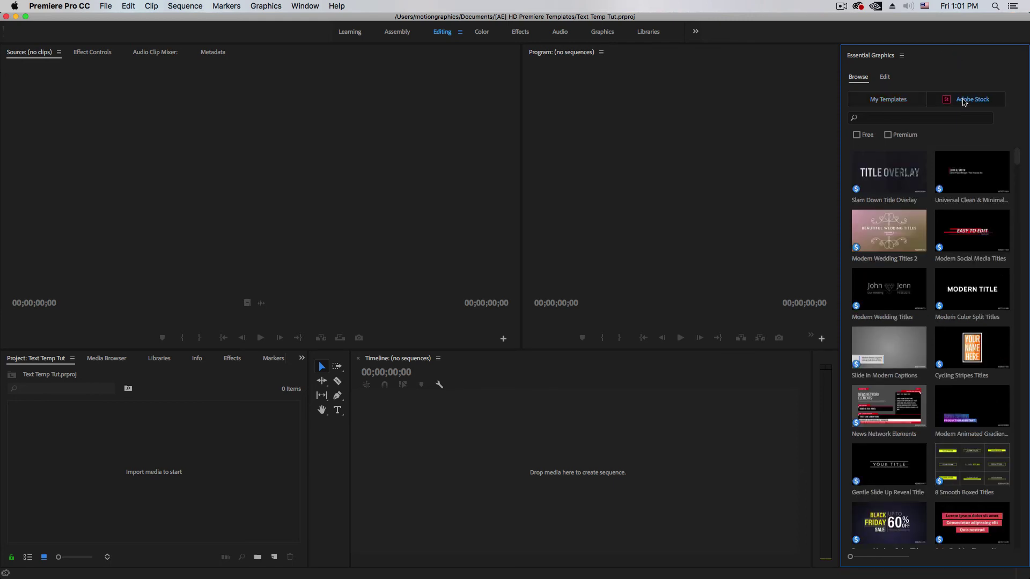
click(922, 101)
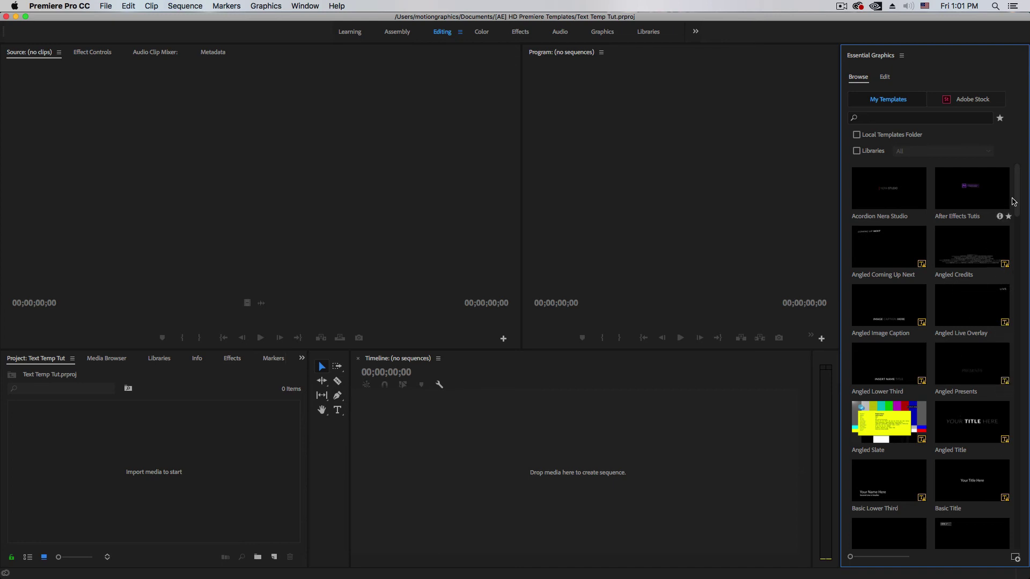
mouse_move(1017, 196)
mouse_down()
mouse_move(1013, 260)
mouse_move(1019, 193)
mouse_up()
Dock the Libraries panel in the same group as Essential Graphics and look over its options.
click(241, 456)
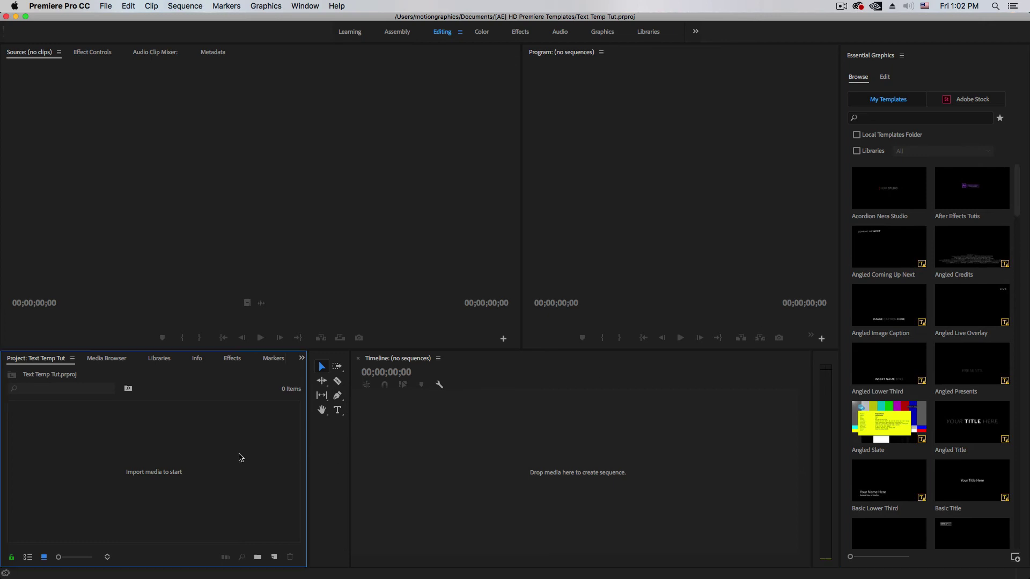
click(158, 361)
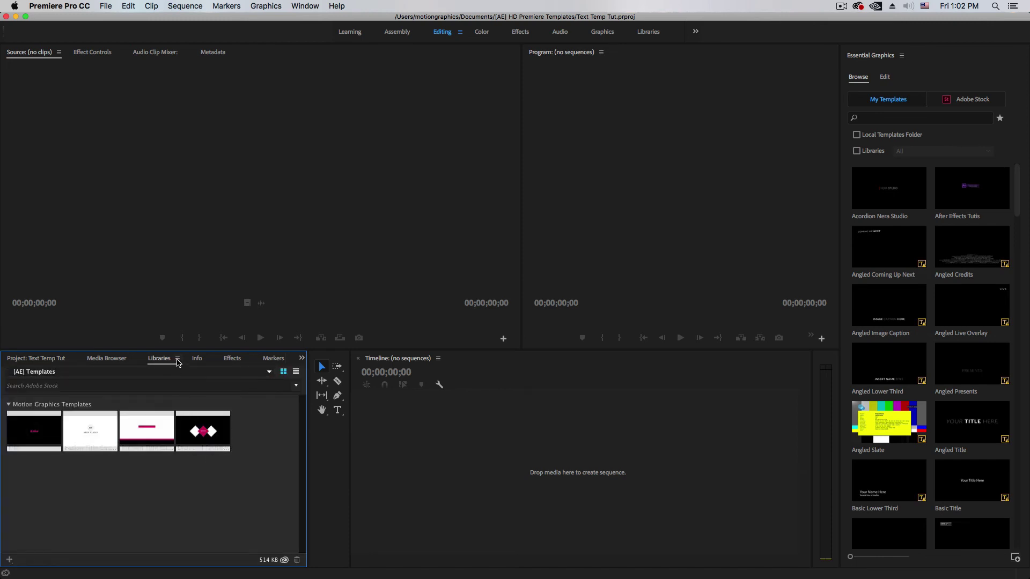
drag(177, 363, 982, 144)
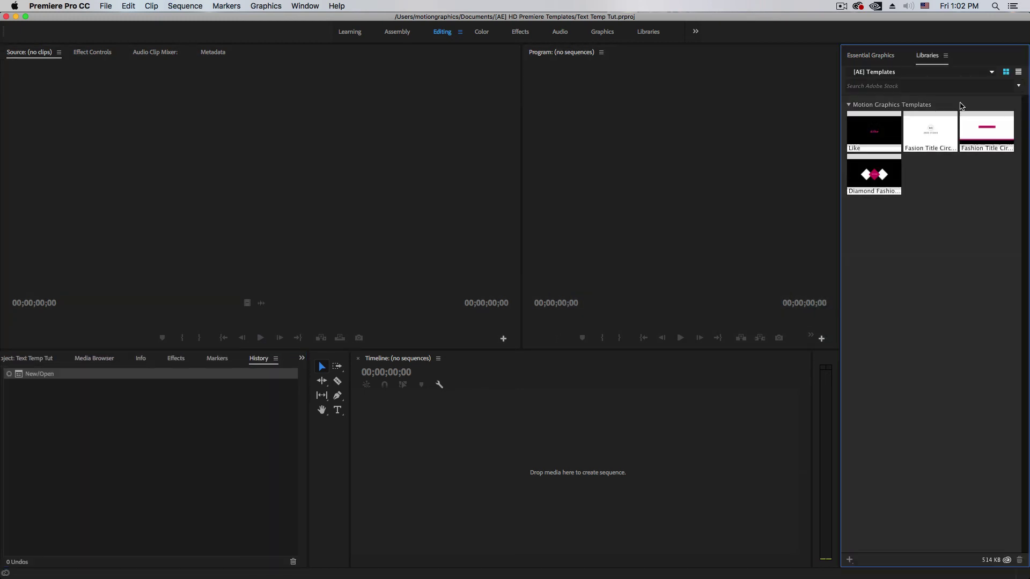
click(945, 56)
click(998, 181)
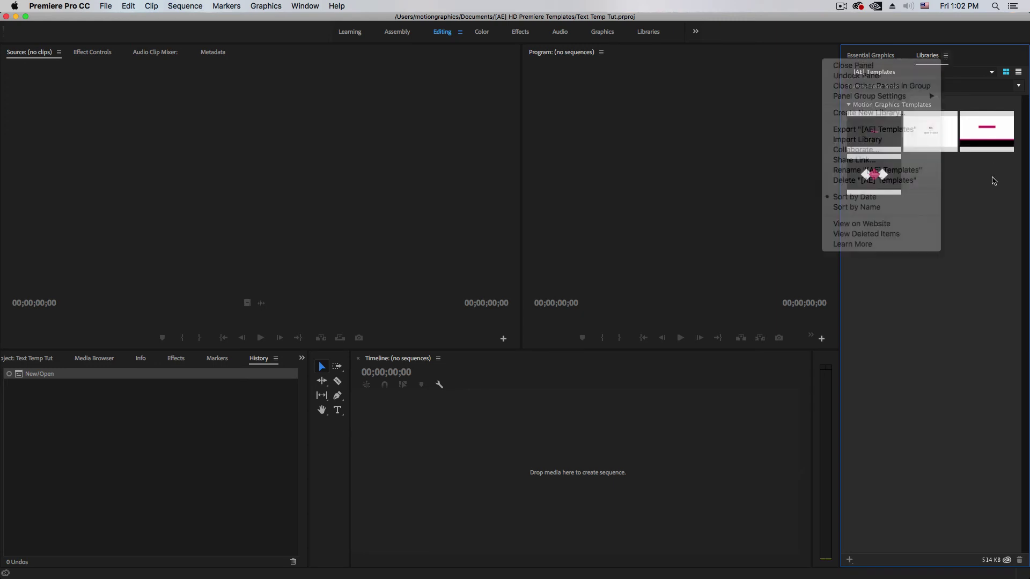
Create a new library named "LAstes Nera Pack" and review the library management options.
click(990, 73)
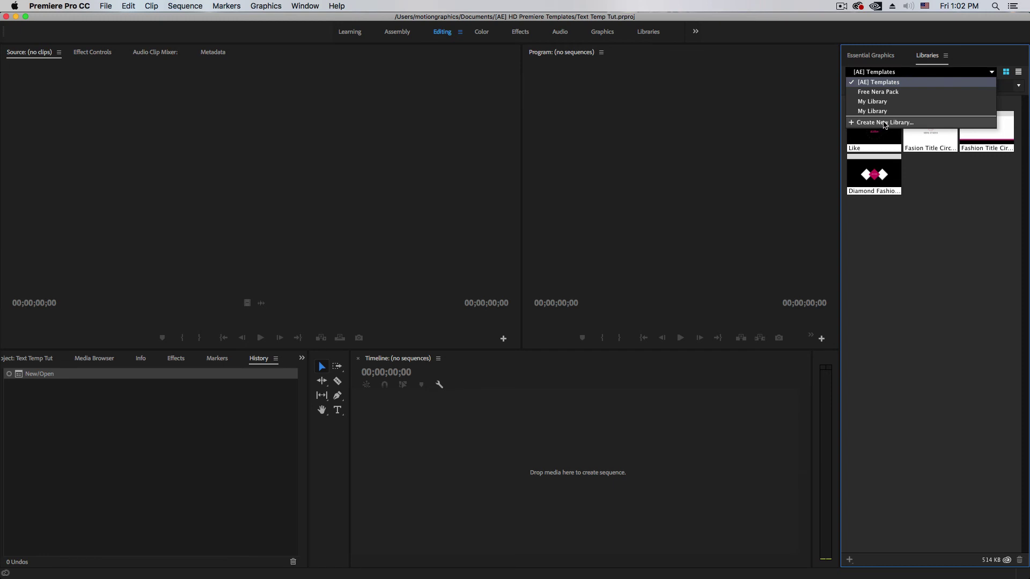
click(884, 123)
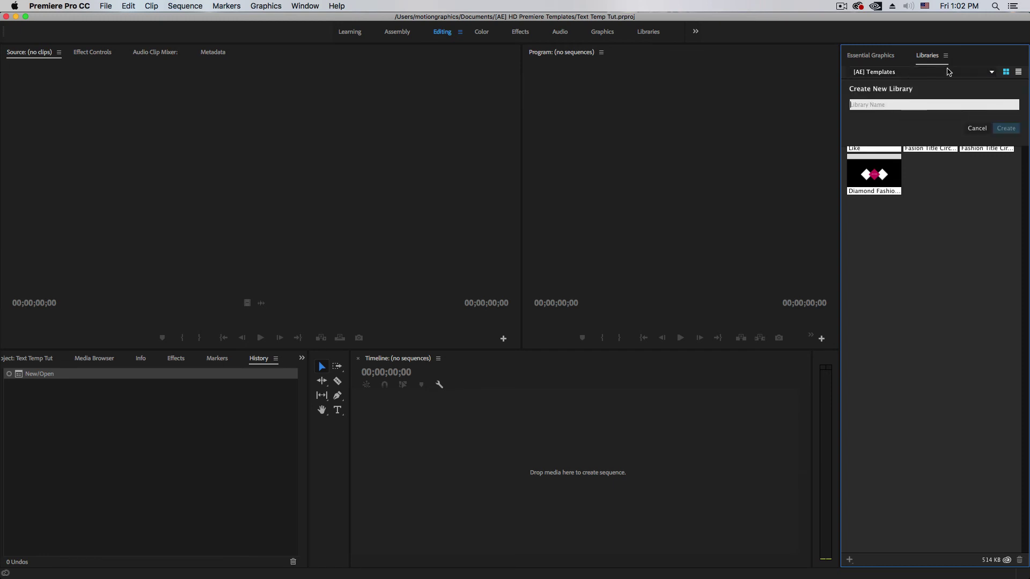
text(LAstes Nera Pack)
click(1007, 130)
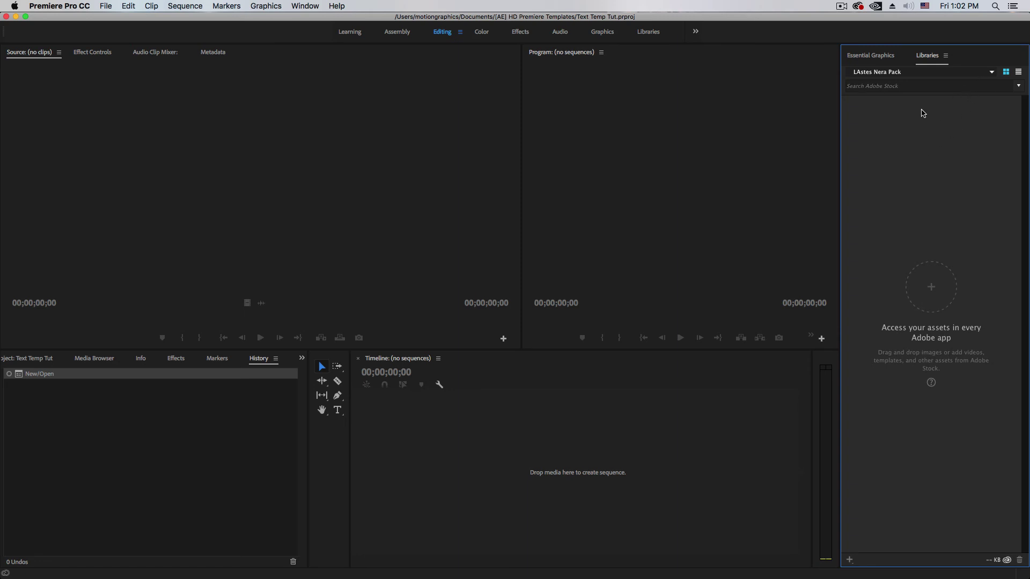
click(945, 56)
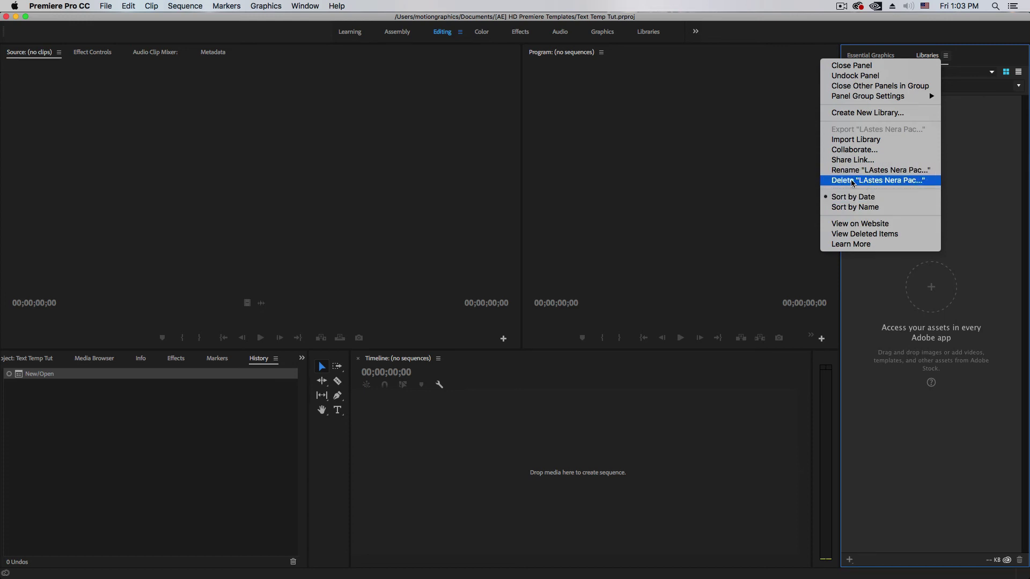
click(971, 172)
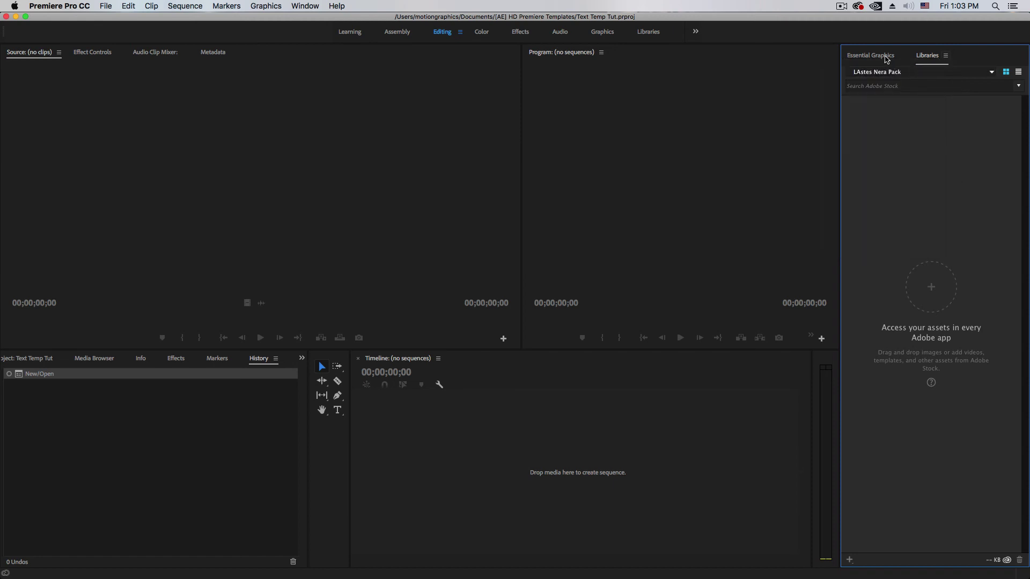
Copy the first [AE] 2018 Premiere Template from the Essential Graphics templates to the LAstes Nera Pack library.
click(884, 57)
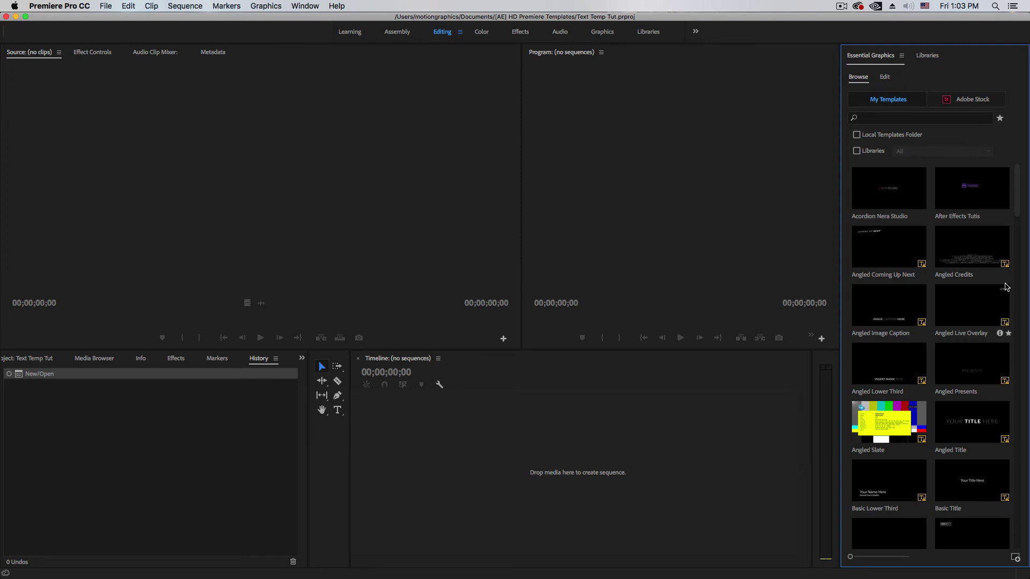
drag(1016, 209, 1001, 567)
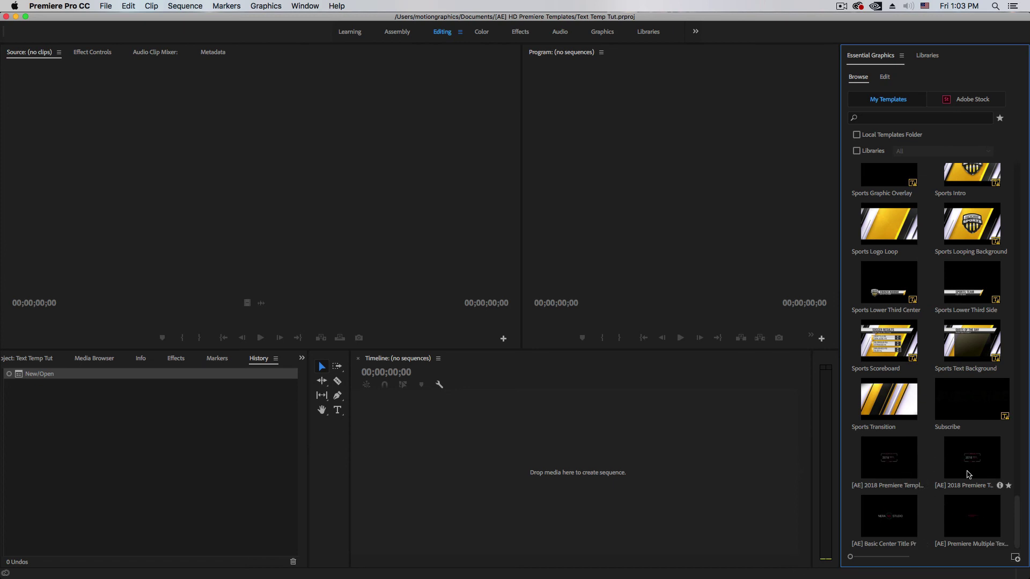
click(901, 465)
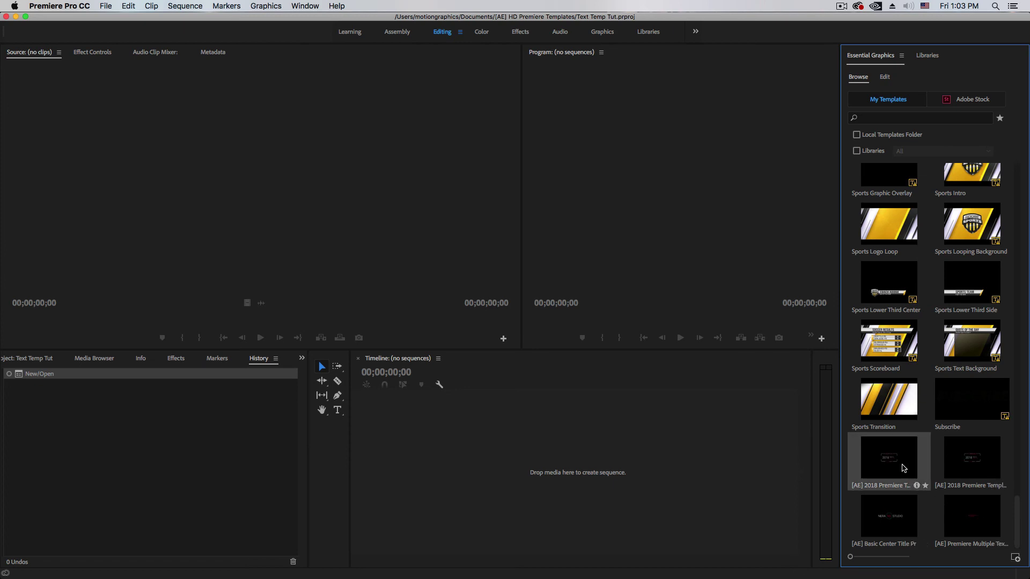
right_click(899, 459)
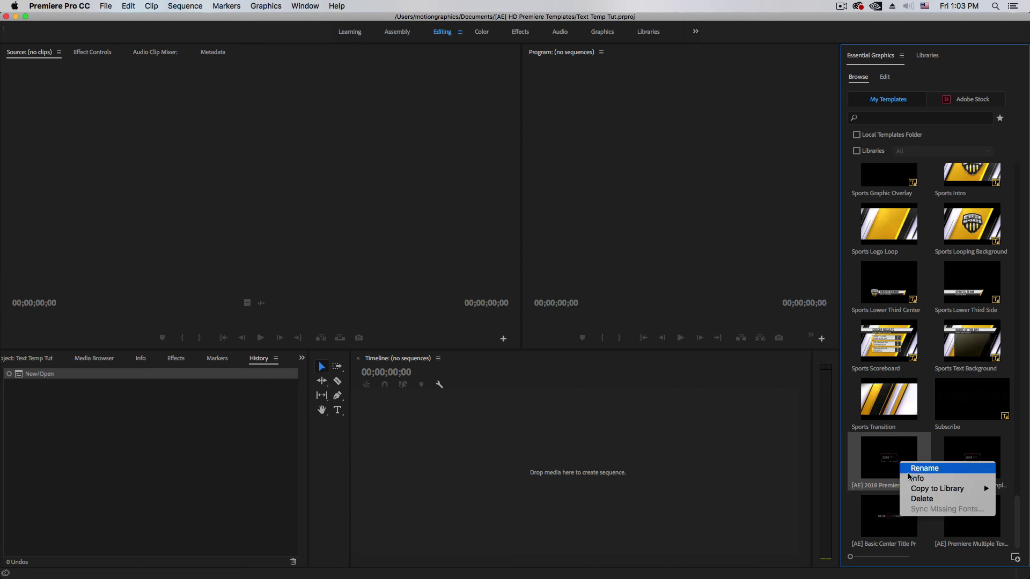
mouse_move(926, 492)
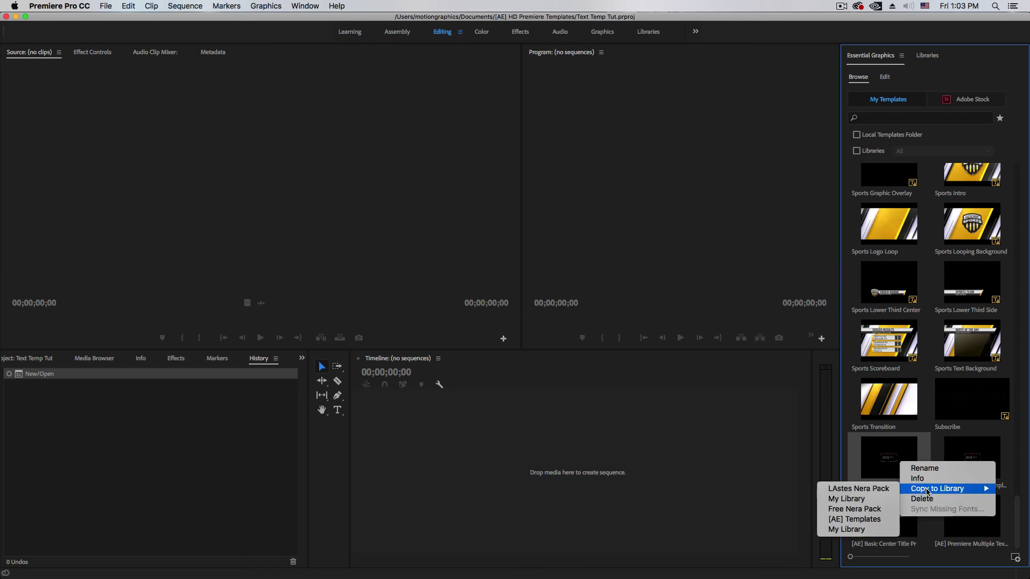
click(882, 489)
Copy the second [AE] 2018 Premiere Template and the [AE] Basic Center Title Pr template to the LAstes Nera Pack library.
click(970, 465)
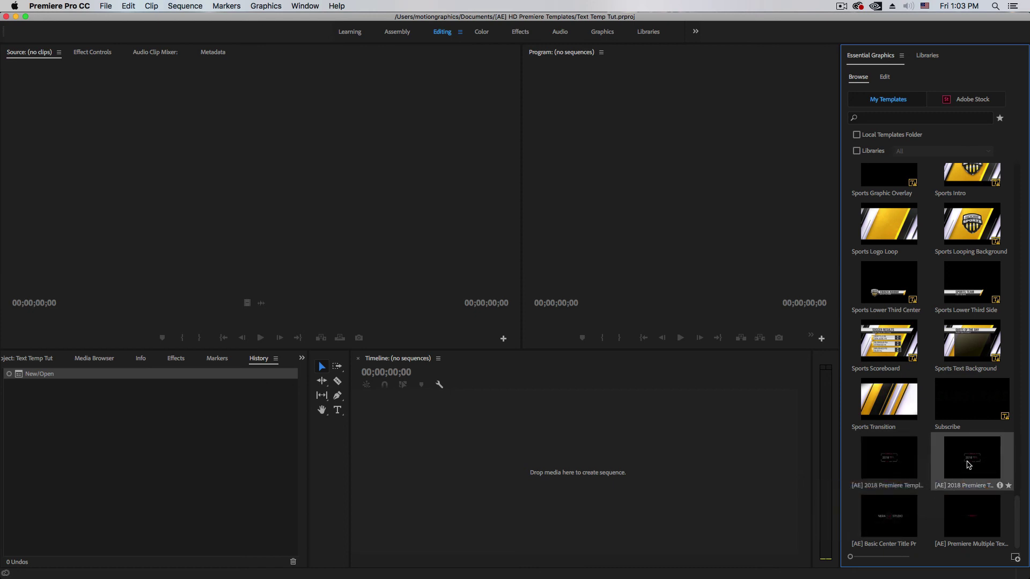
right_click(968, 462)
mouse_move(914, 490)
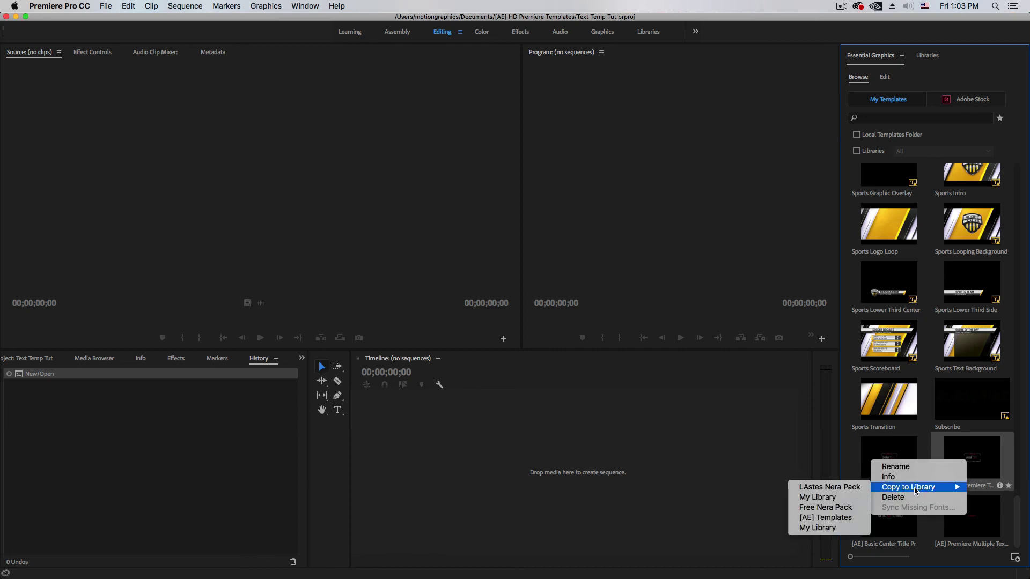
click(835, 489)
right_click(881, 516)
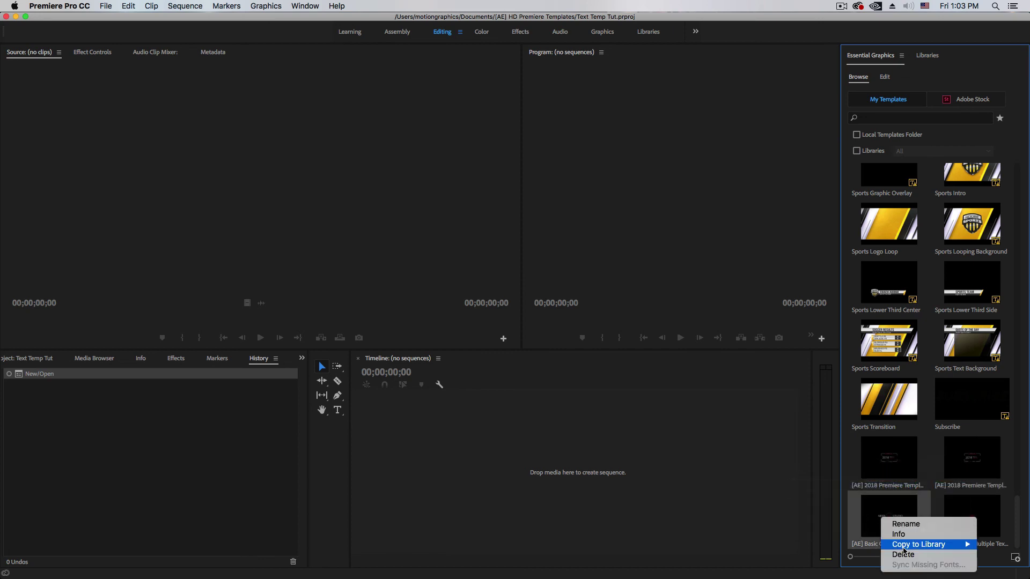
mouse_move(901, 545)
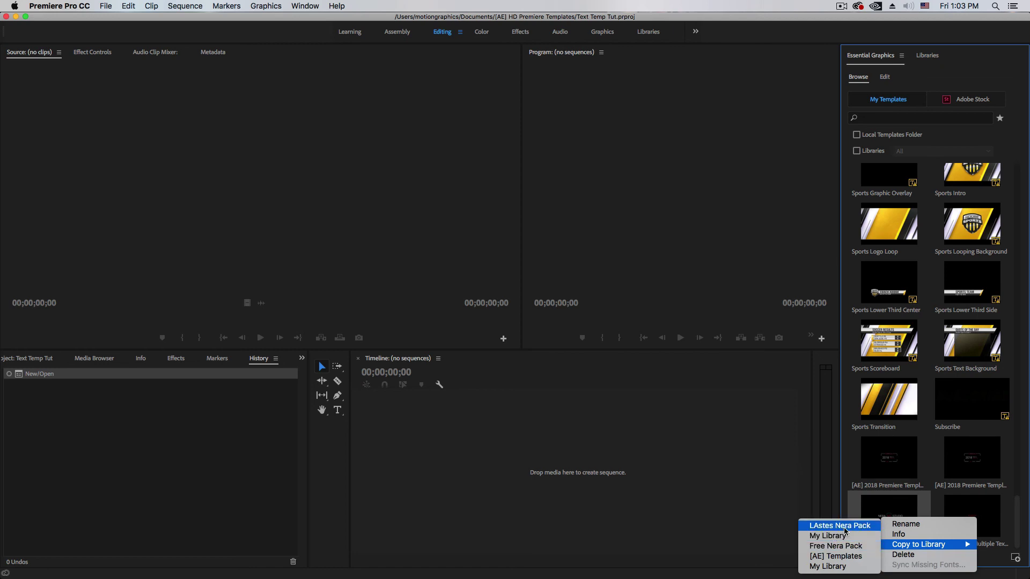
click(848, 528)
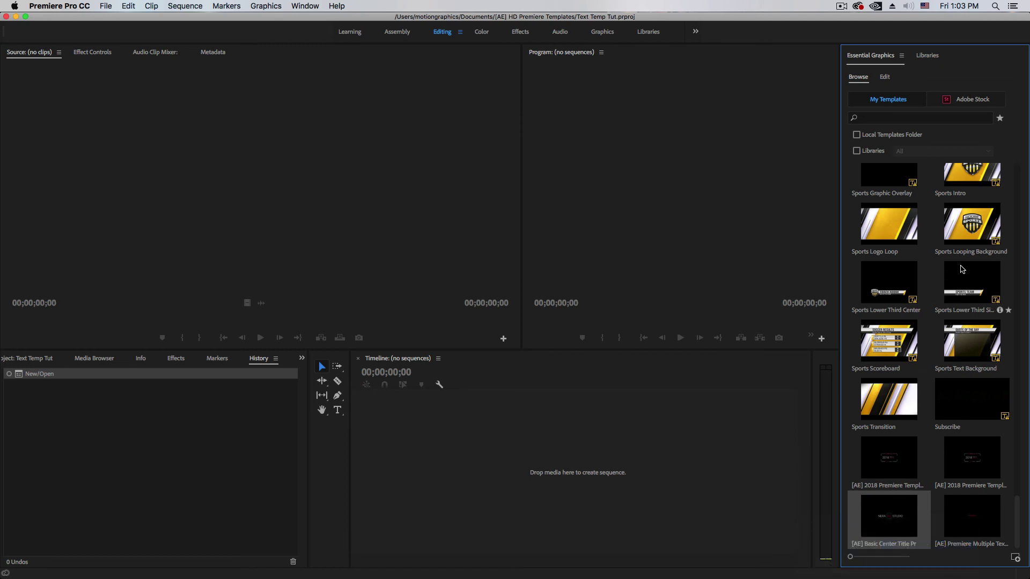
Check the copied templates in the Libraries panel, view the Free Nera Pack library and return to LAstes Nera Pack.
click(927, 56)
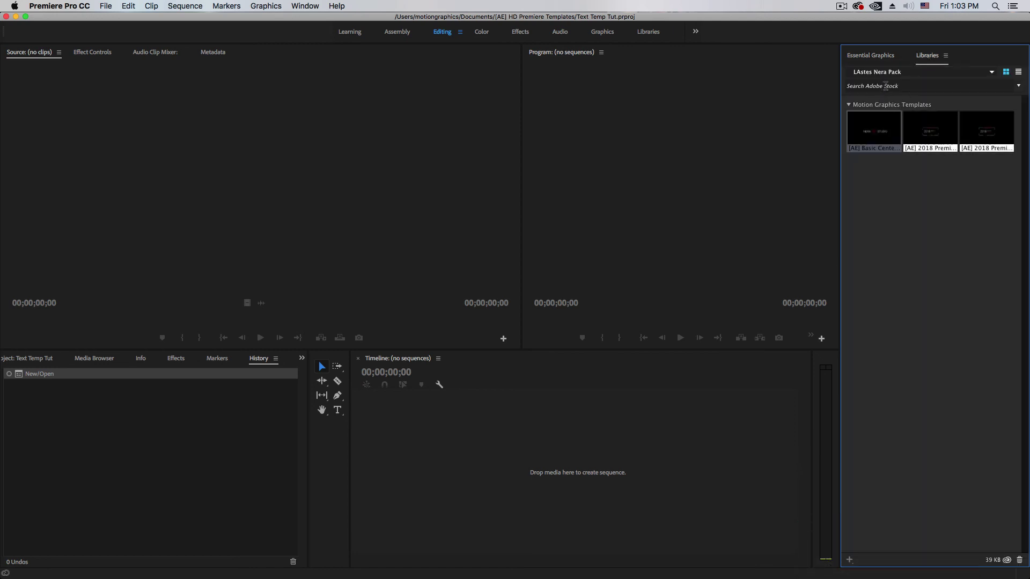
click(907, 74)
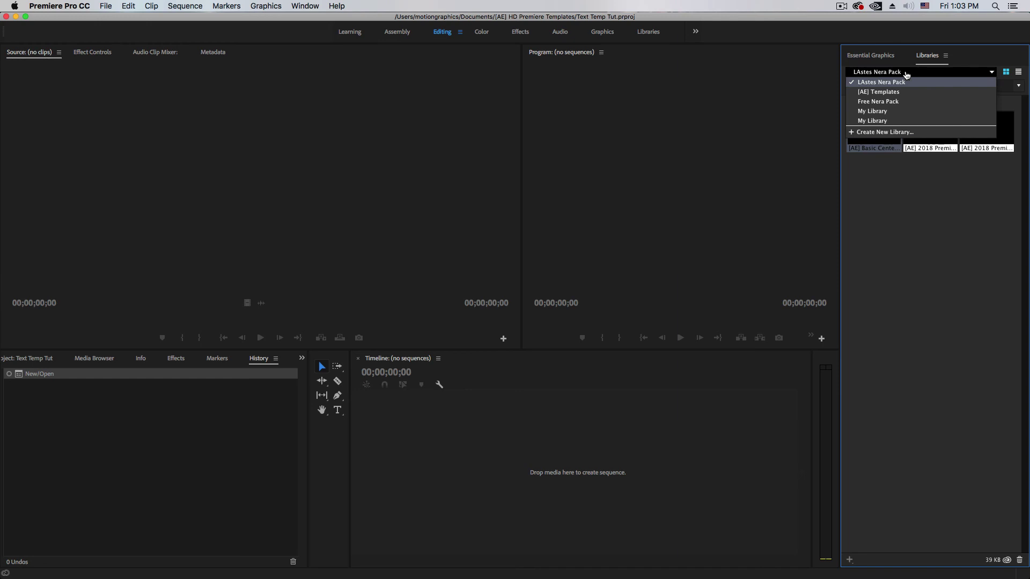
click(898, 102)
click(930, 75)
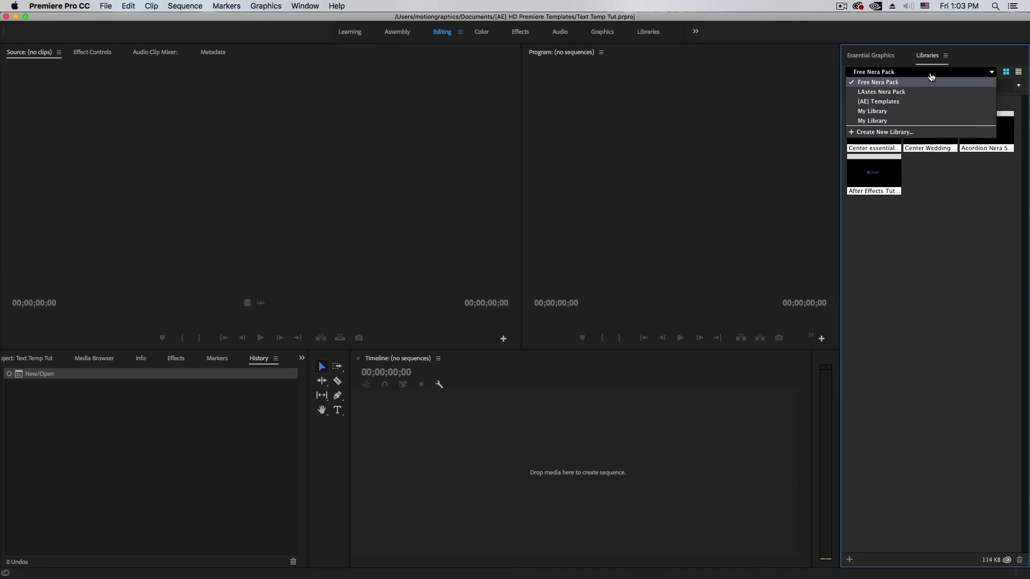
click(888, 94)
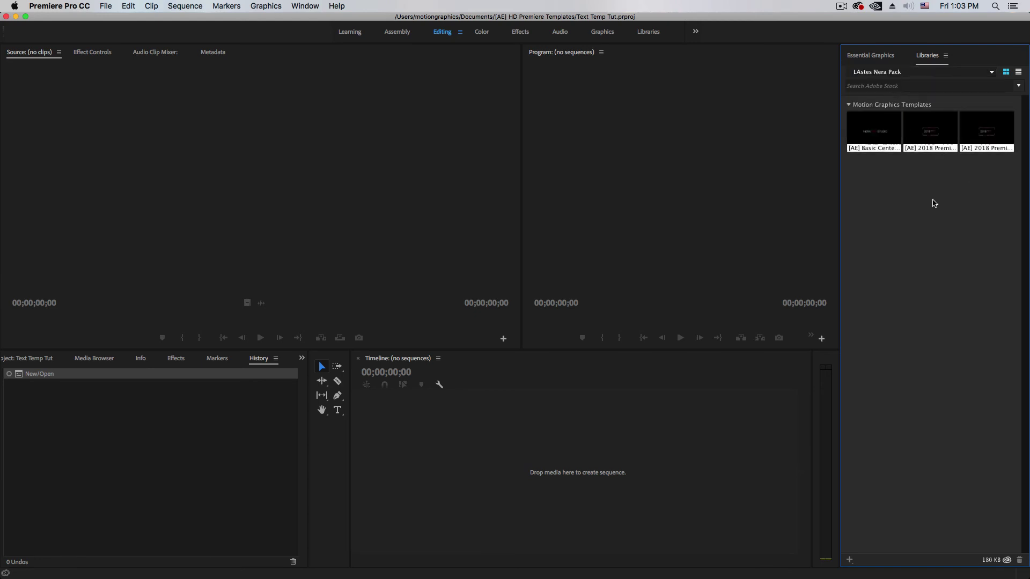
Create a new sequence named Sequence 01 in the project with the Digital SLR preset DSLR 1080p30.
click(231, 482)
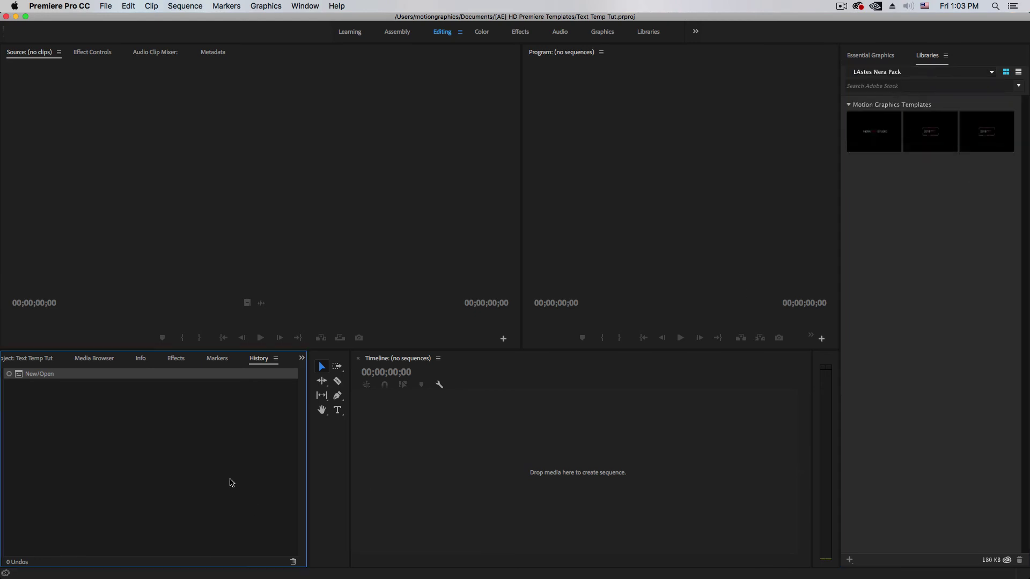
click(21, 364)
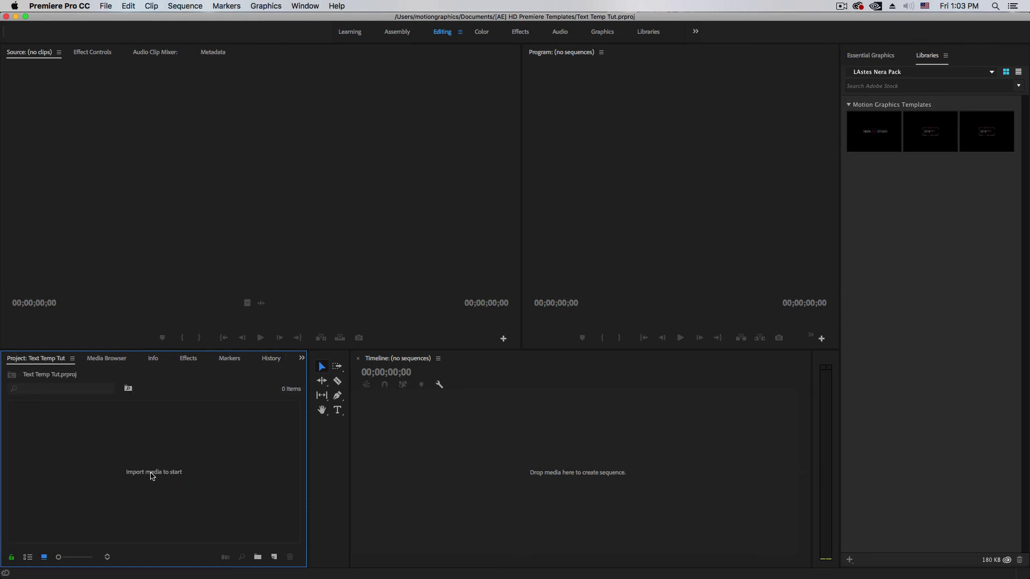
key(super+n)
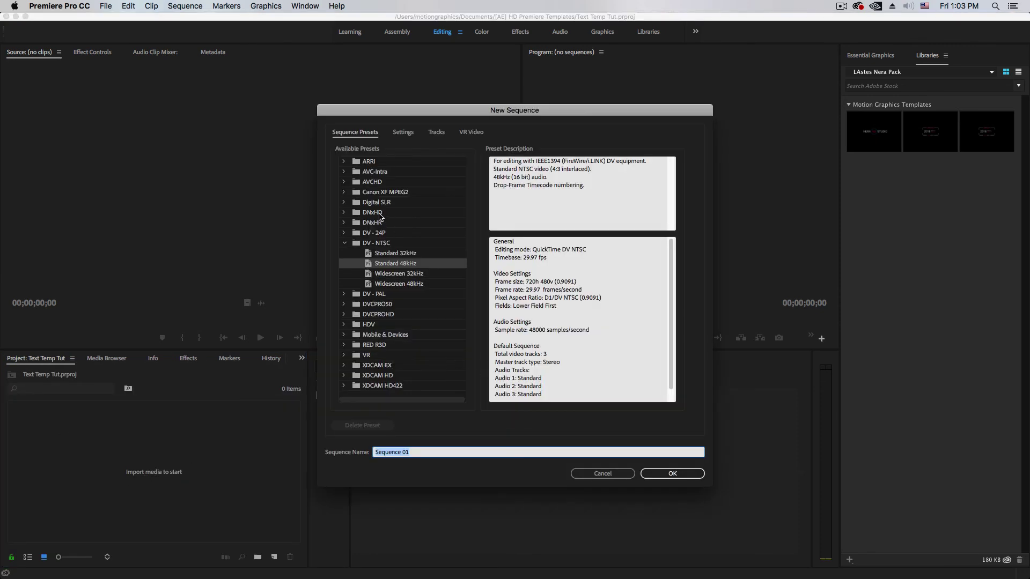
click(343, 202)
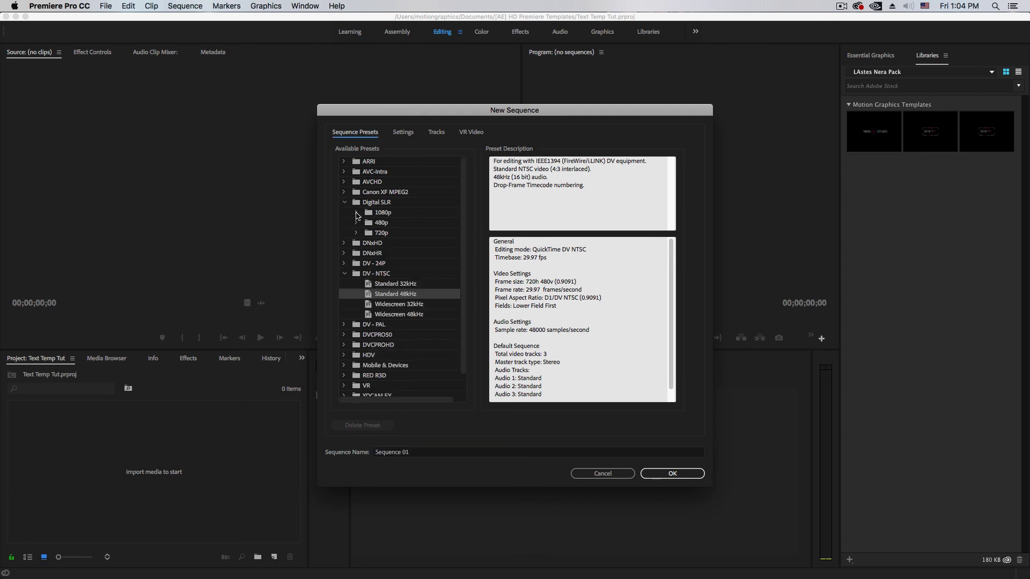
click(356, 213)
click(415, 245)
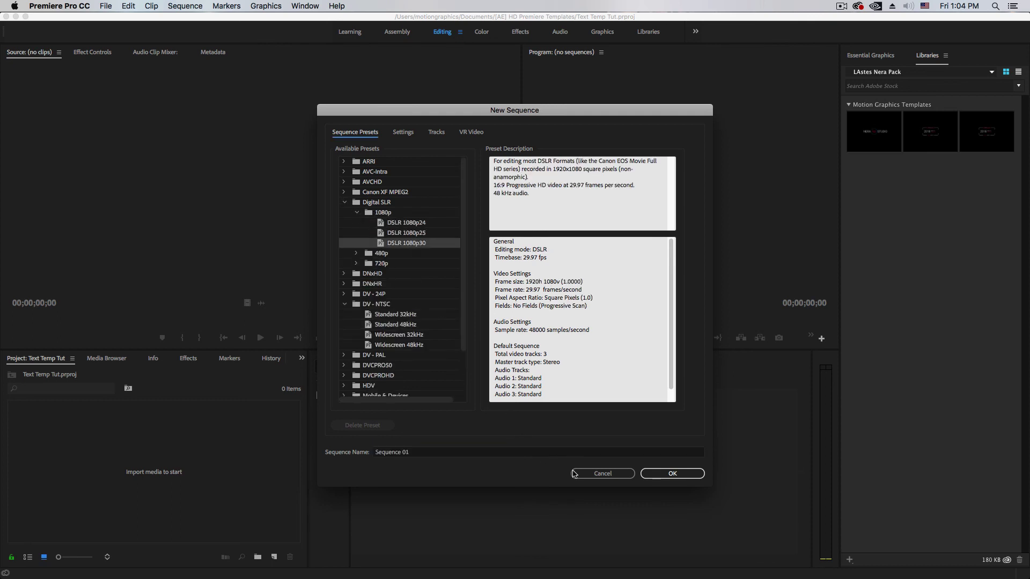
click(668, 474)
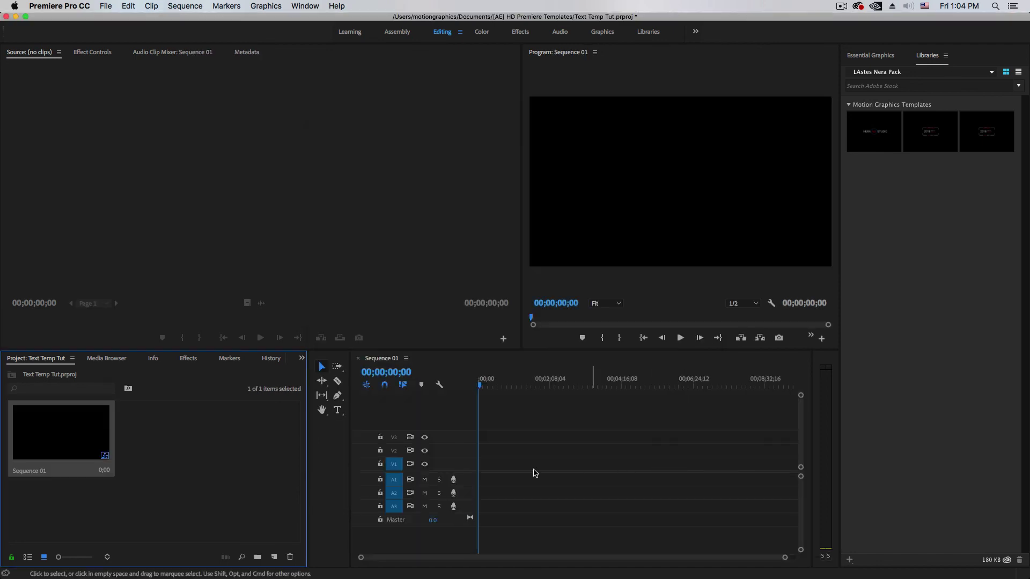
Enlarge the Program monitor and place the [AE] Basic Center Title Pr library template at the start of track V1.
click(890, 153)
drag(525, 196, 377, 194)
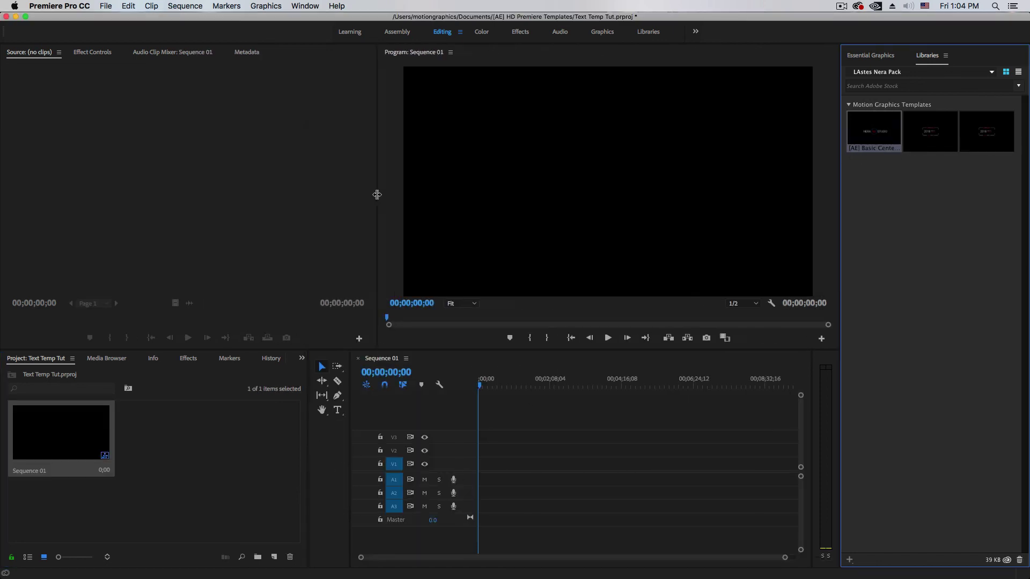
drag(874, 131, 476, 470)
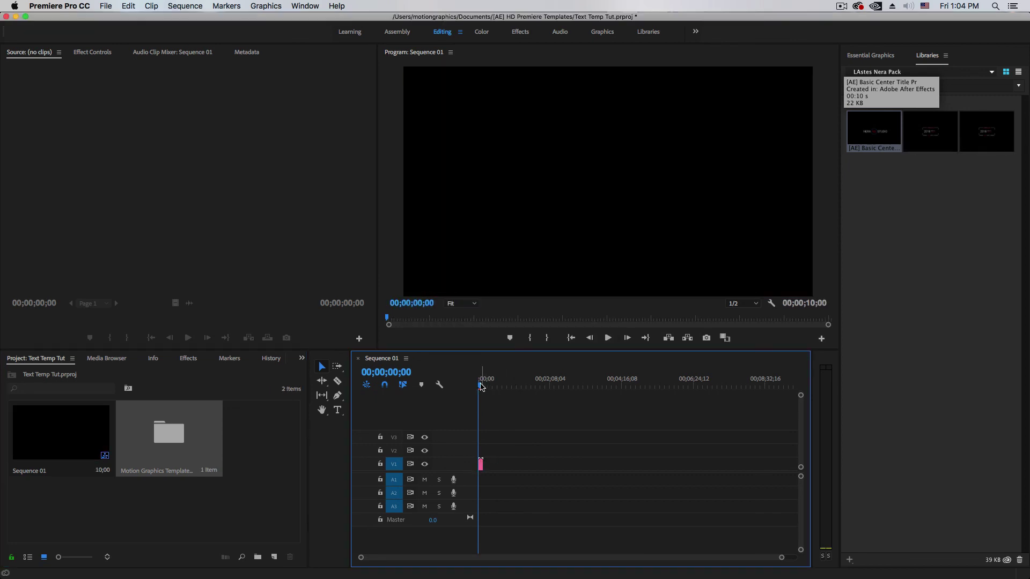
Preview the title animation in the sequence by scrubbing the playhead to 00;00;05;04.
key(equal)
key(equal)
key(equal)
key(equal)
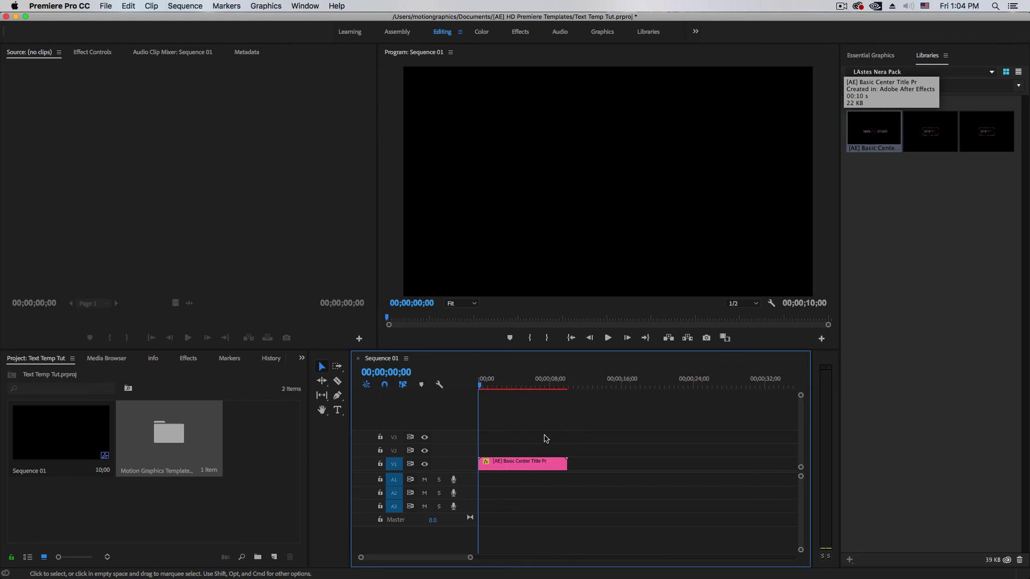
key(equal)
drag(481, 384, 570, 396)
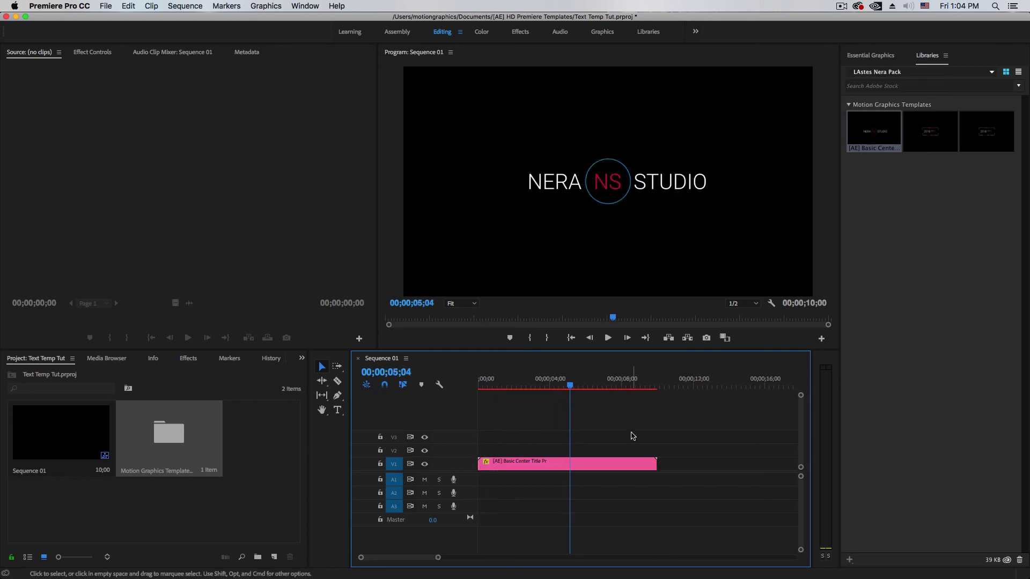
Browse back up through My Templates in Essential Graphics, and scrub the title back to 00;00;04;07.
click(914, 252)
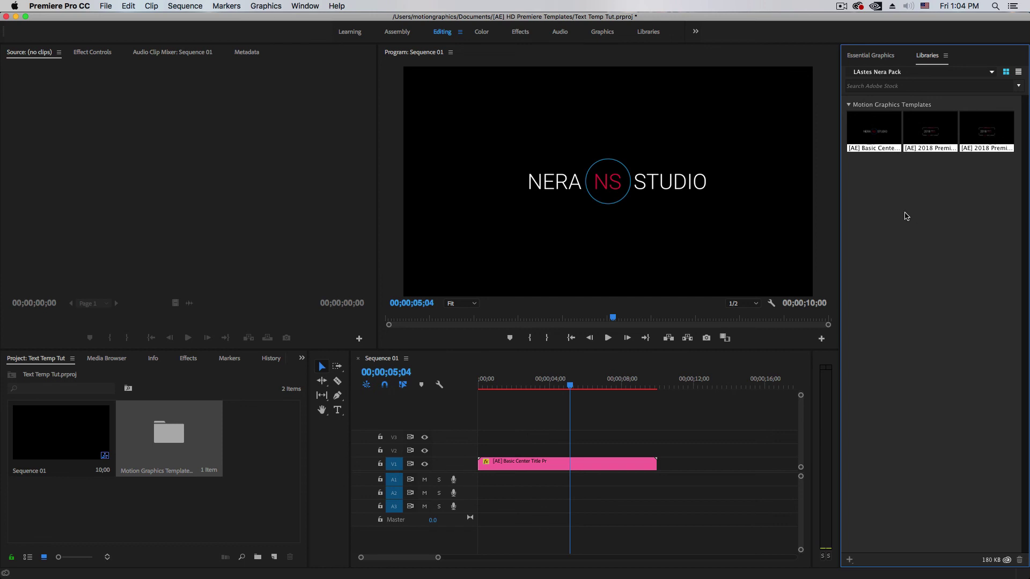
click(878, 58)
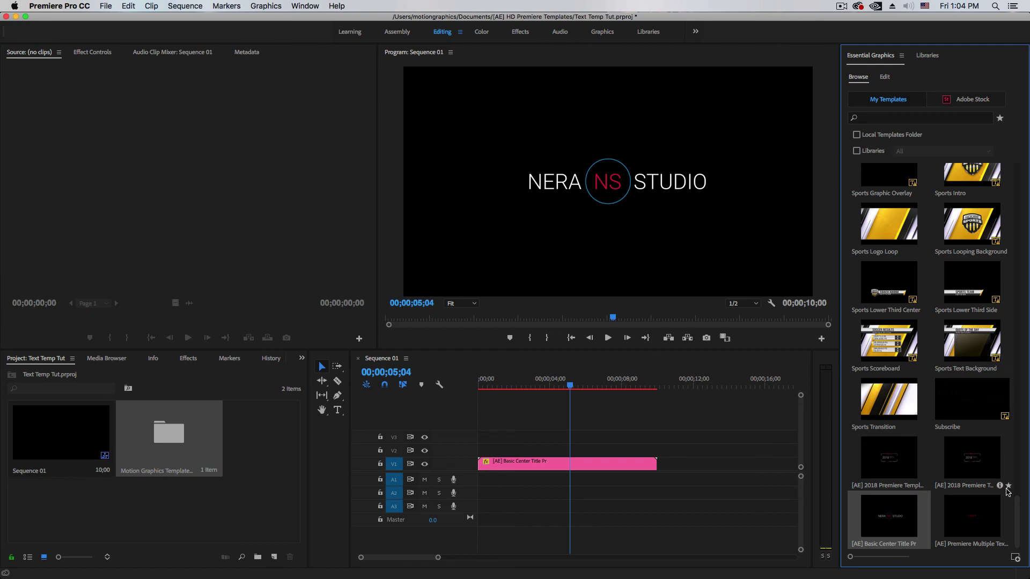
drag(1017, 519, 1026, 306)
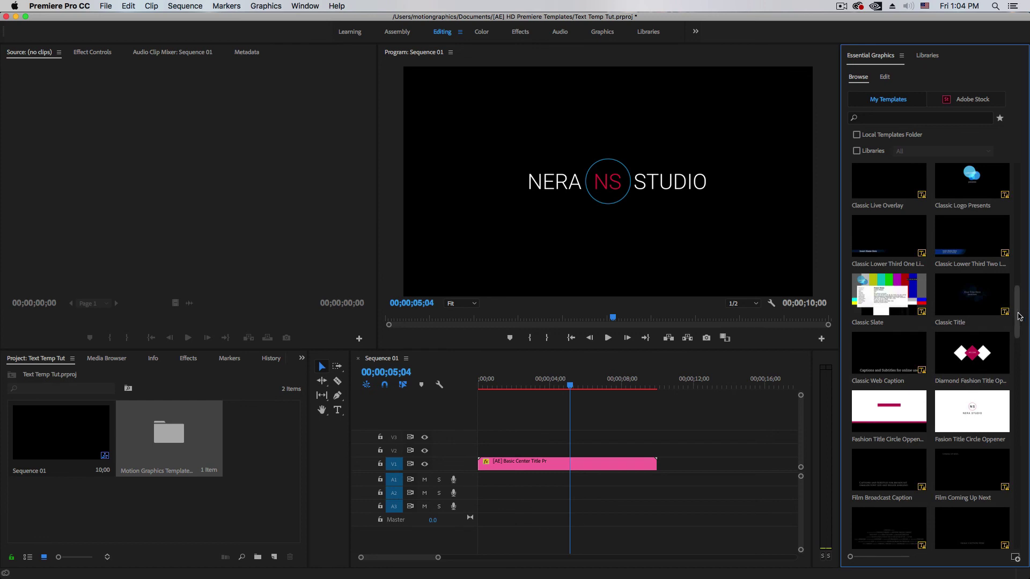
drag(1017, 316, 1015, 274)
mouse_move(1010, 229)
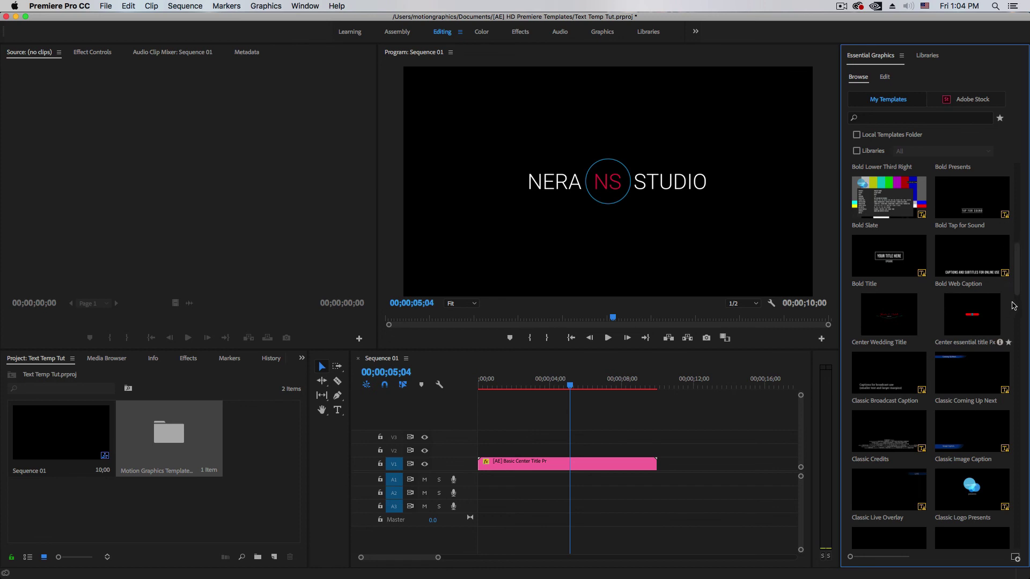
drag(1018, 285, 1016, 246)
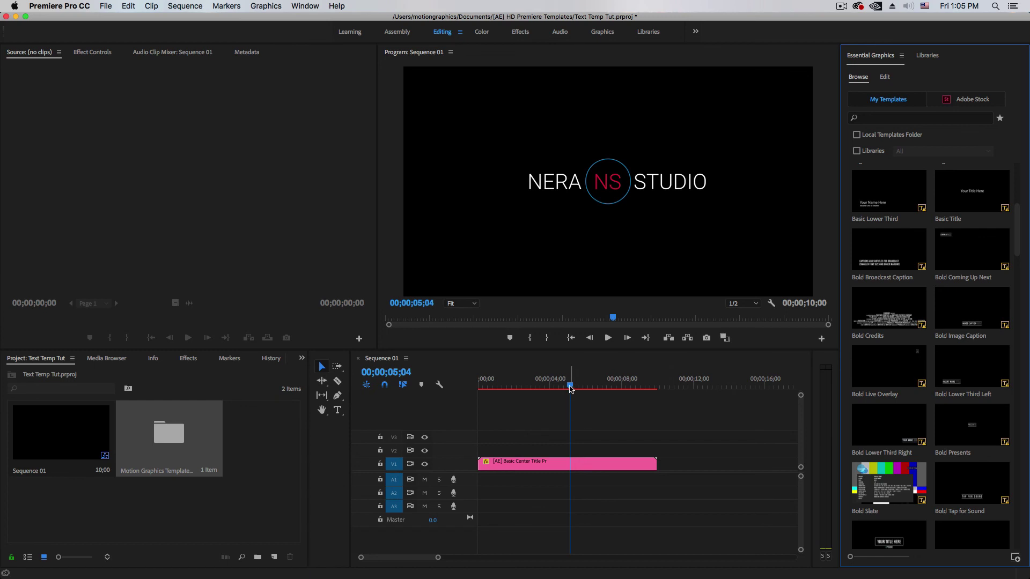
drag(570, 385, 552, 402)
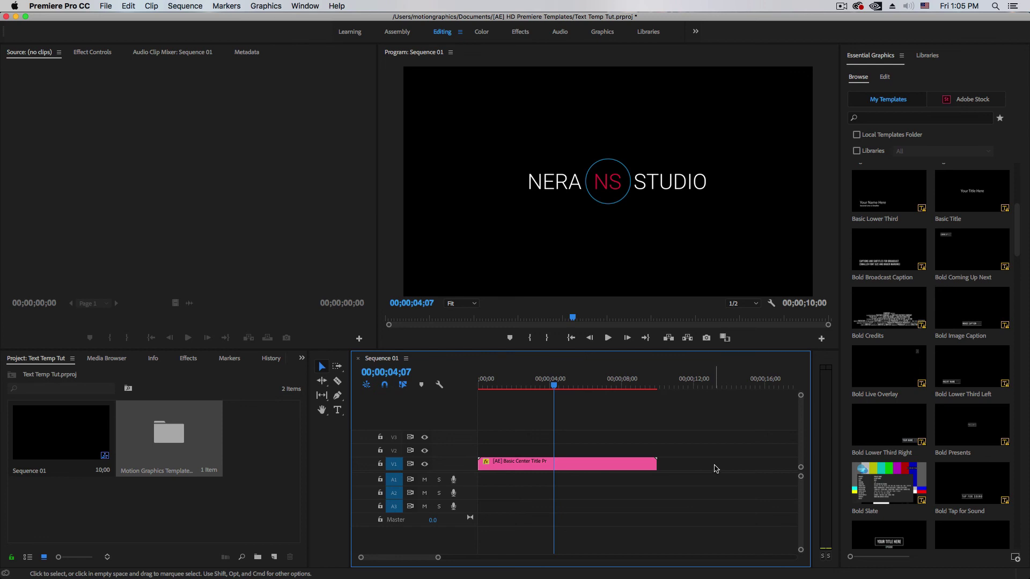
Switch to Safari and view the Nera Studio web page for the text reveal animation tutorial.
mouse_move(579, 558)
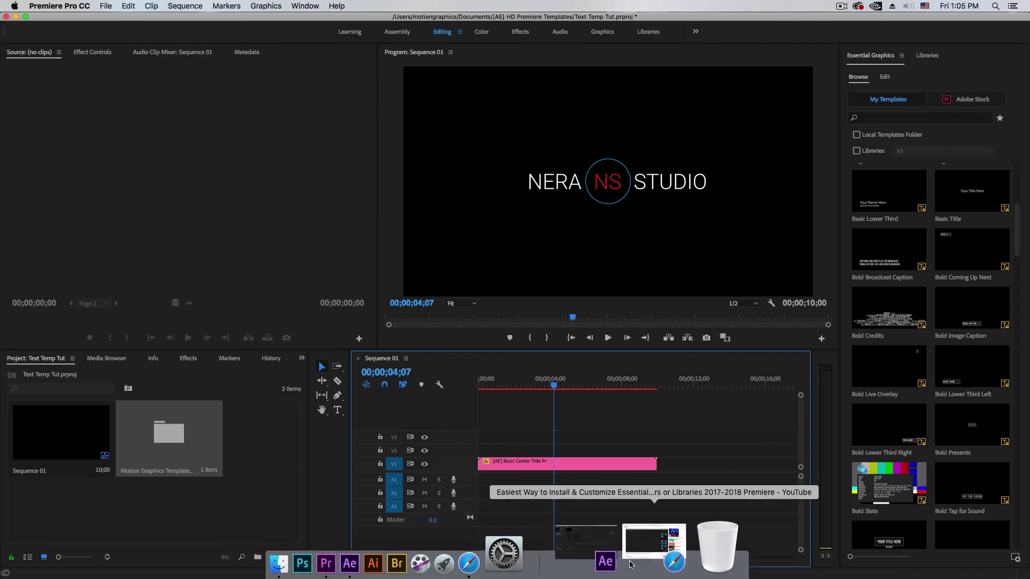
click(634, 556)
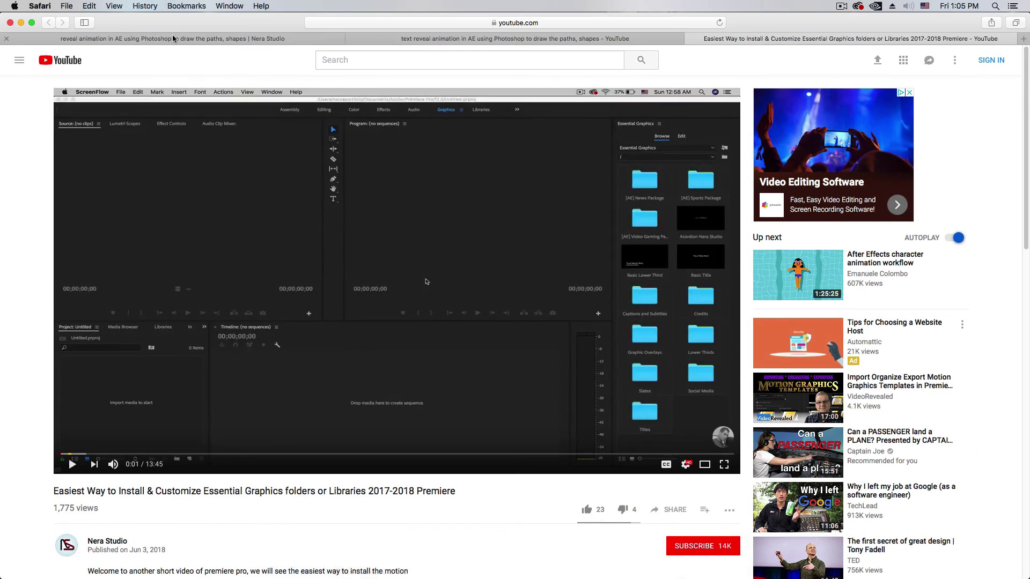
click(172, 38)
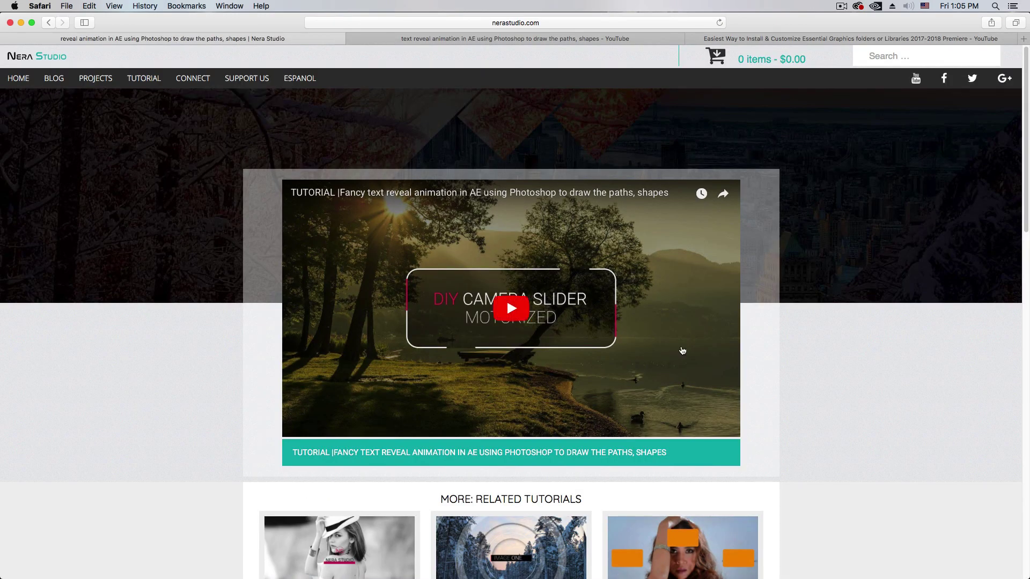